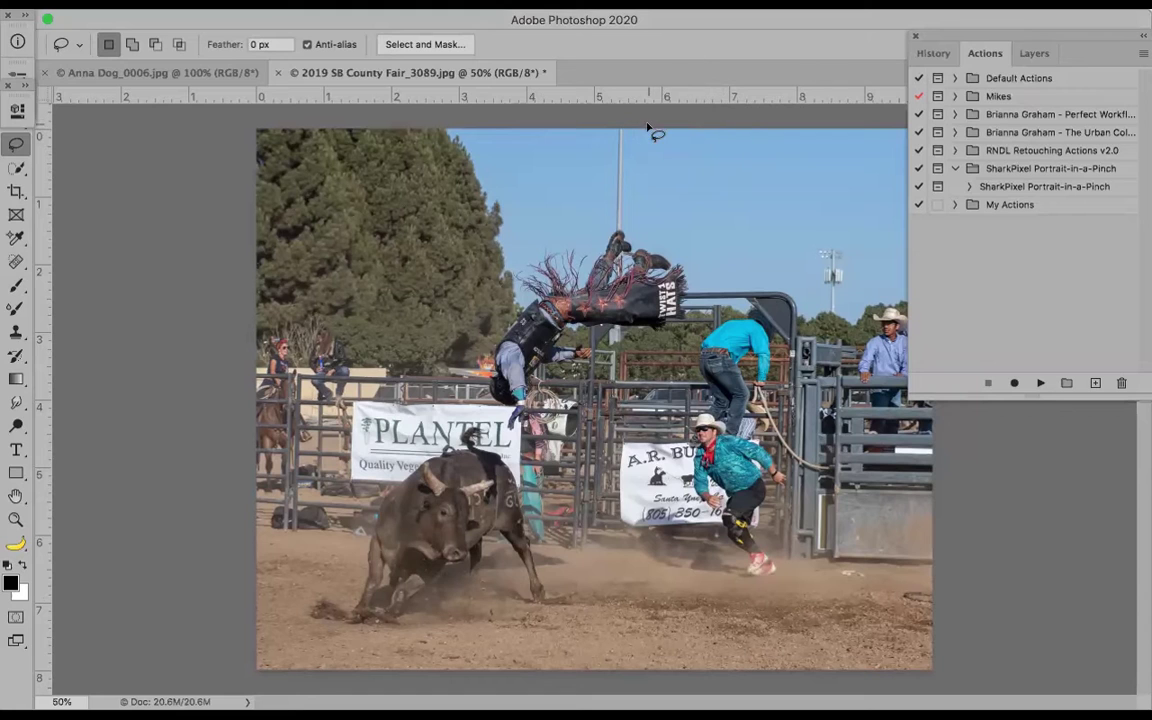
Expand the Mikes set, lasso the light pole, and run Content Aware Fill with F3
left_click(954, 97)
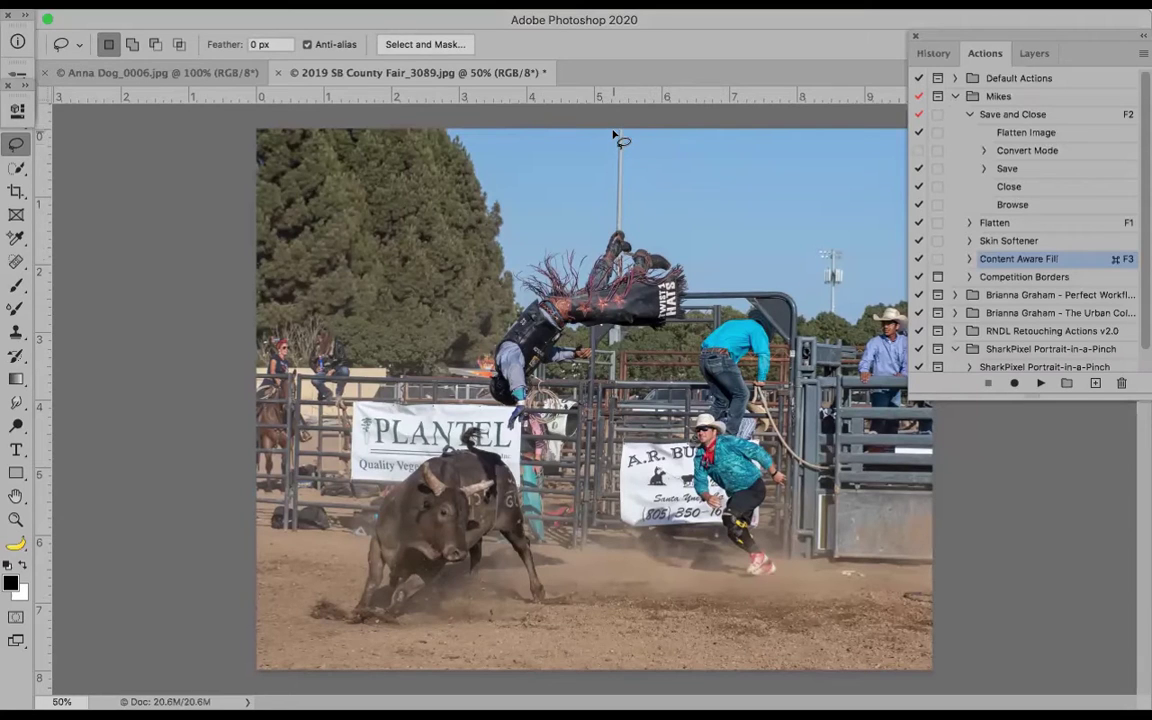
mouse_move(612, 148)
left_mouse_down()
mouse_move(643, 142)
mouse_move(630, 131)
left_mouse_up()
key("super+F3")
Revert the photo to its opened state in History and collapse the Save and Close action
left_click(934, 53)
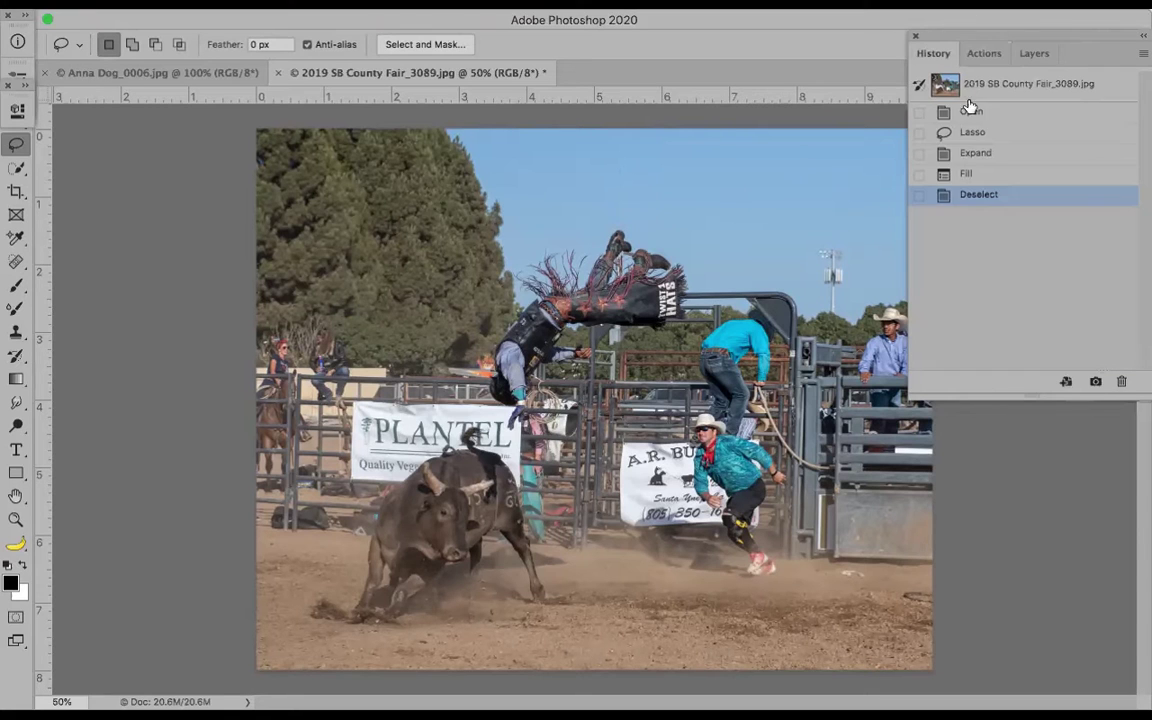
left_click(978, 112)
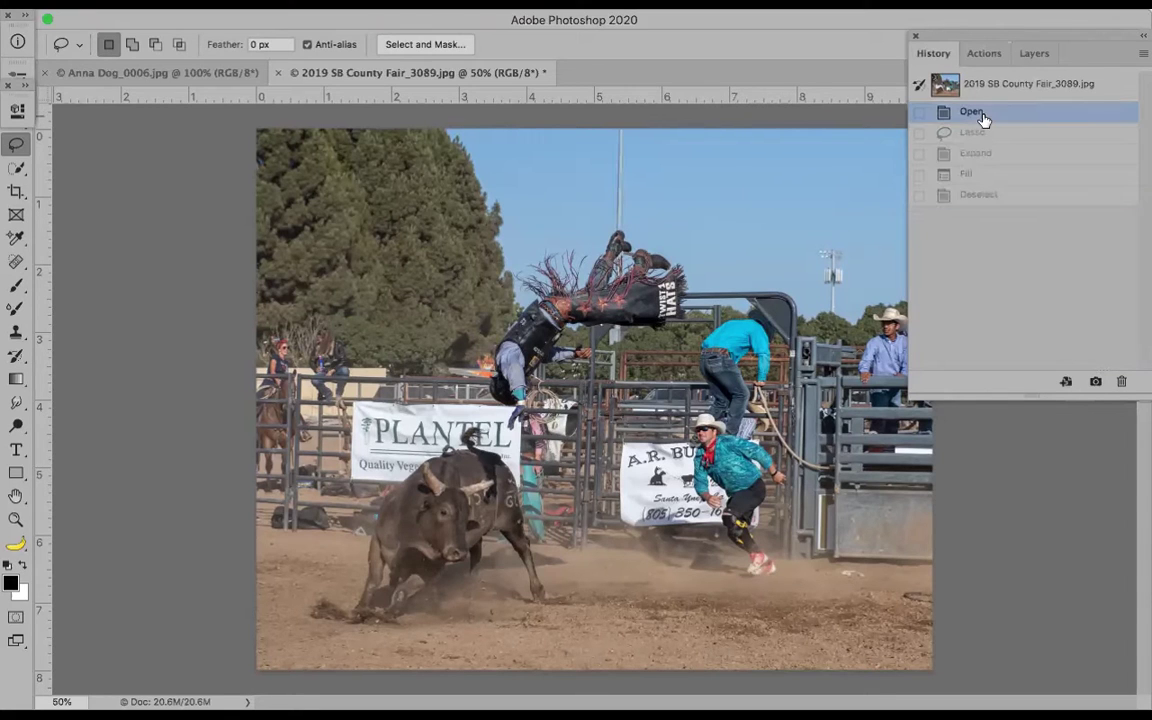
left_click(984, 54)
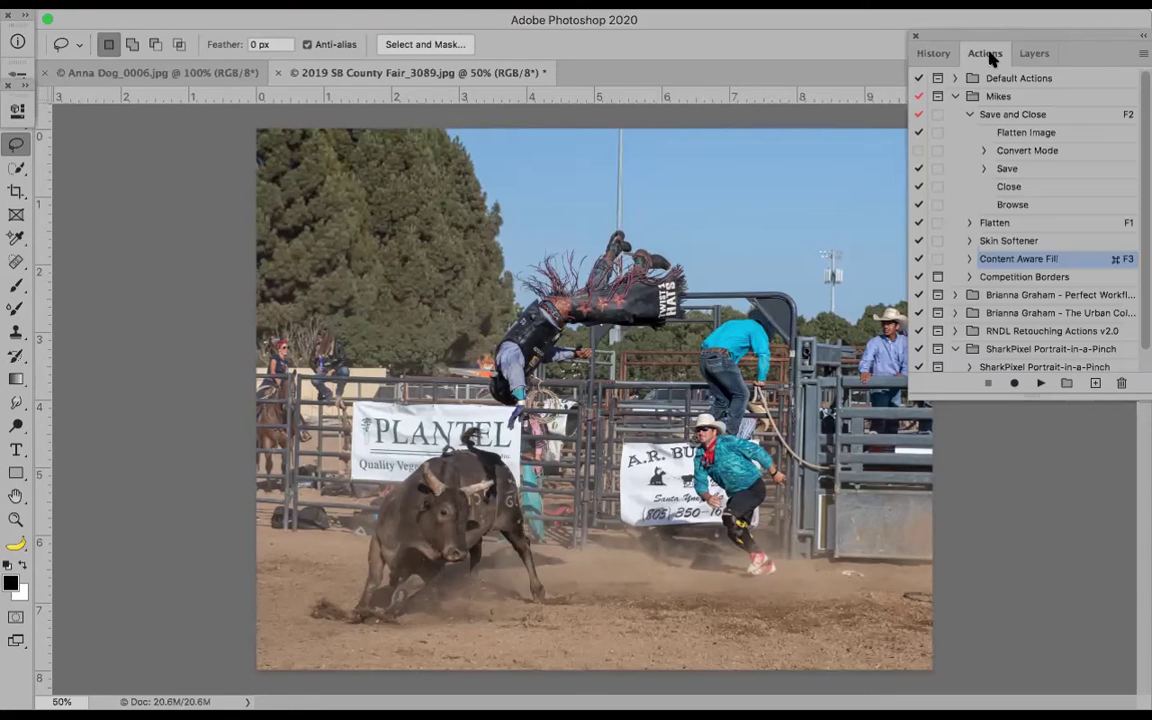
left_click(967, 115)
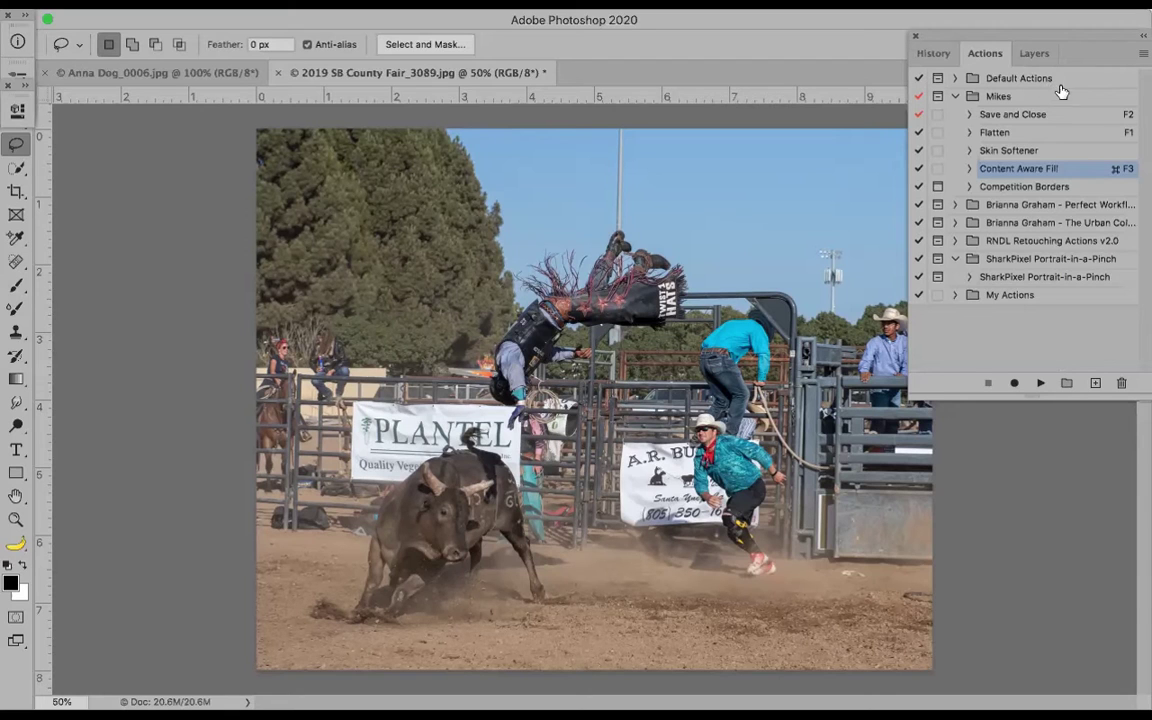
Create a new action set named 'PArty Actions' and lasso the top of the light pole
left_click(1141, 53)
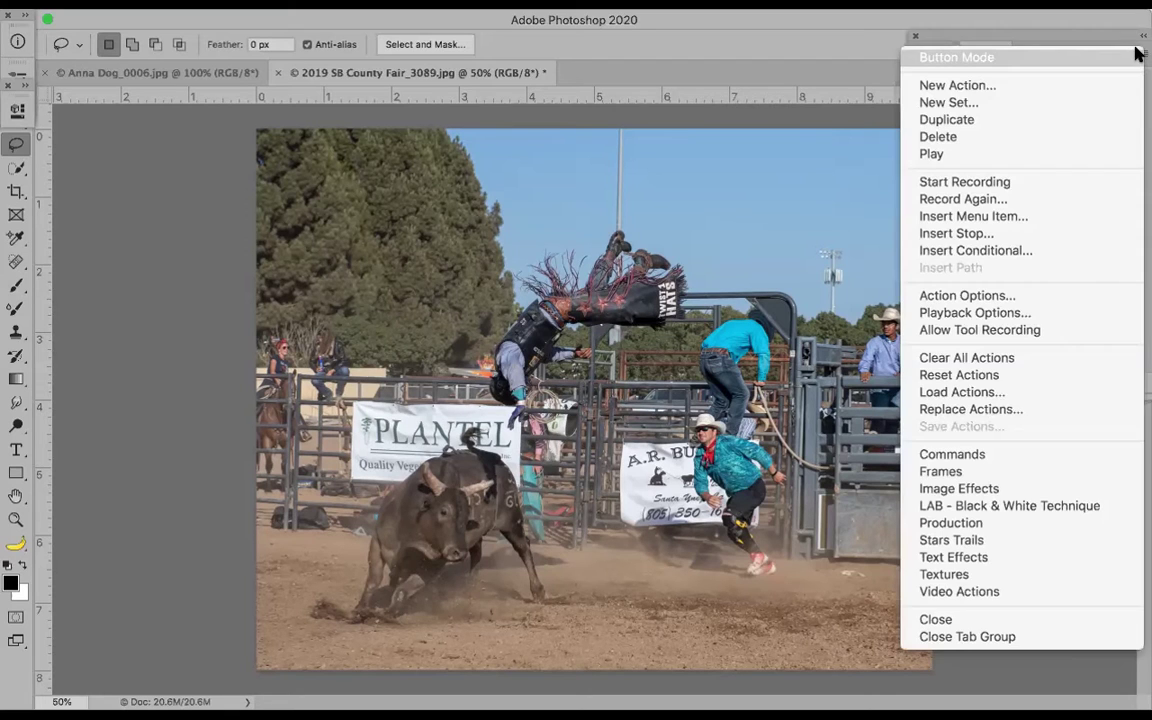
left_click(985, 103)
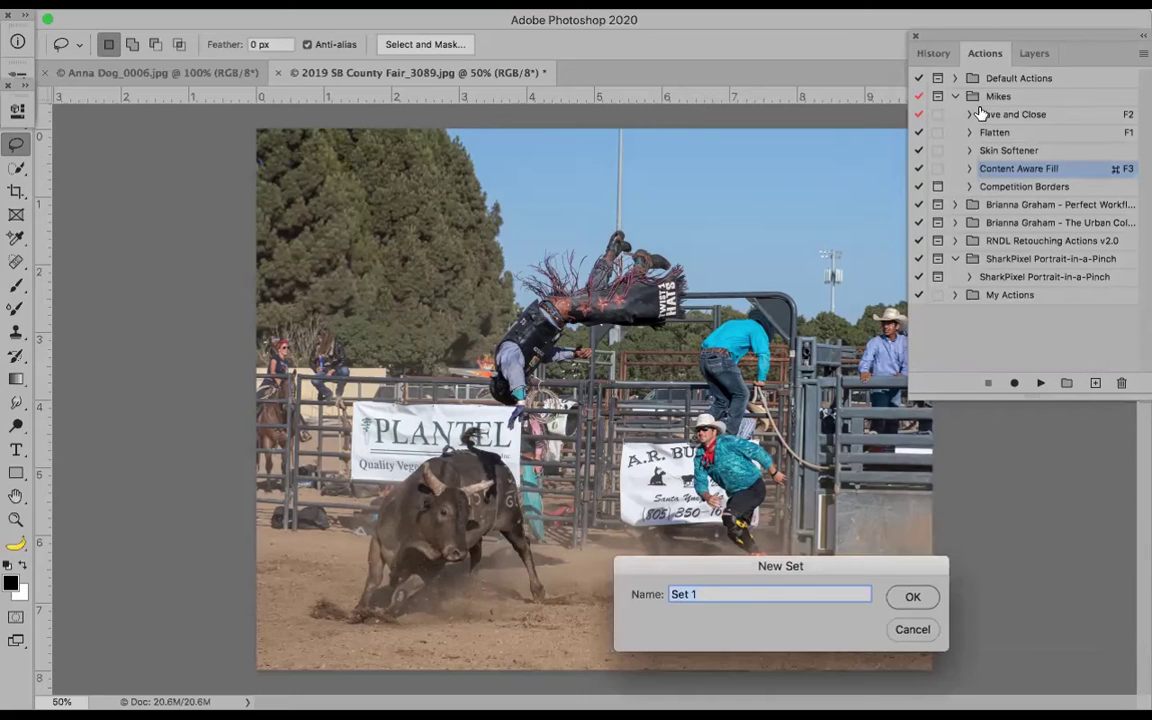
type("PArty Ac")
type("tions")
left_click(910, 599)
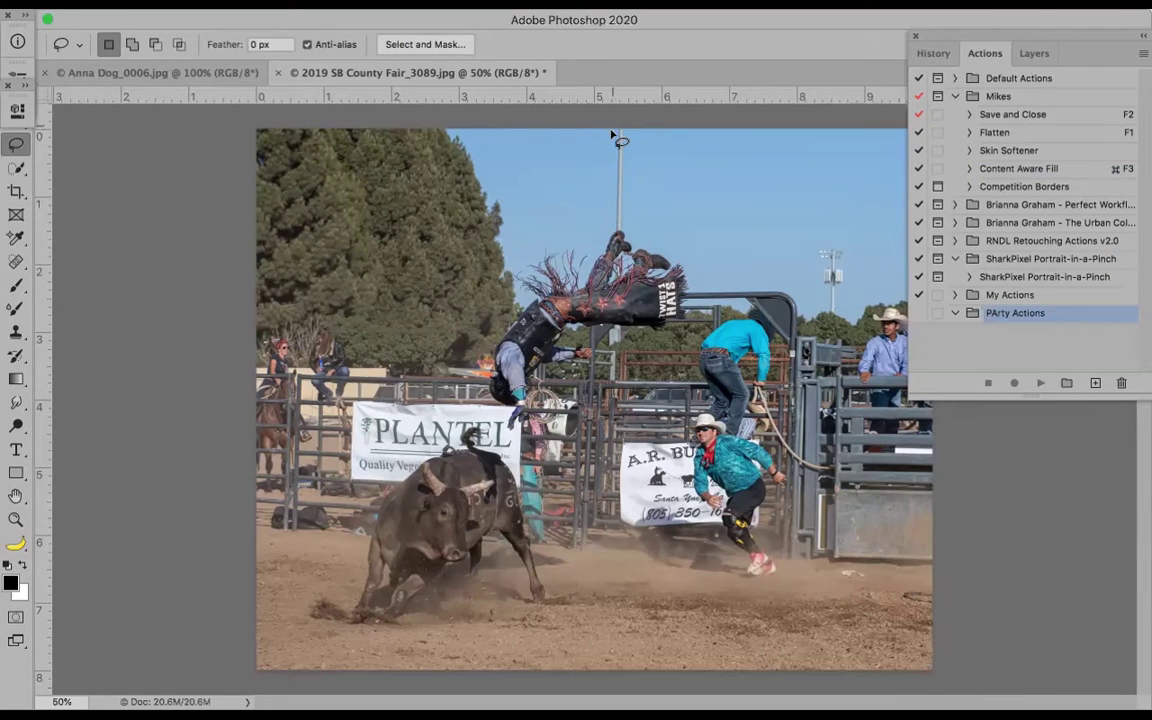
mouse_move(611, 157)
left_mouse_down()
mouse_move(630, 216)
mouse_move(616, 112)
left_mouse_up()
Record a new red 'Content Aware Fill' action in PArty Actions with the Shift+F2 shortcut
left_click(1140, 56)
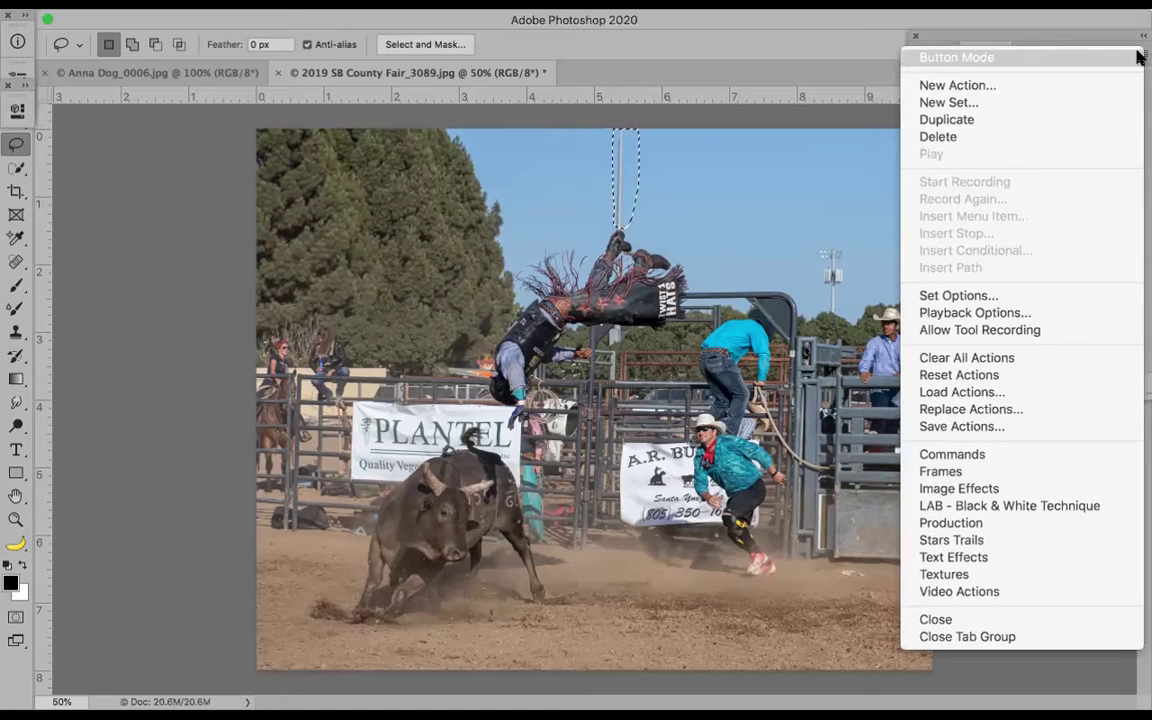
left_click(1087, 88)
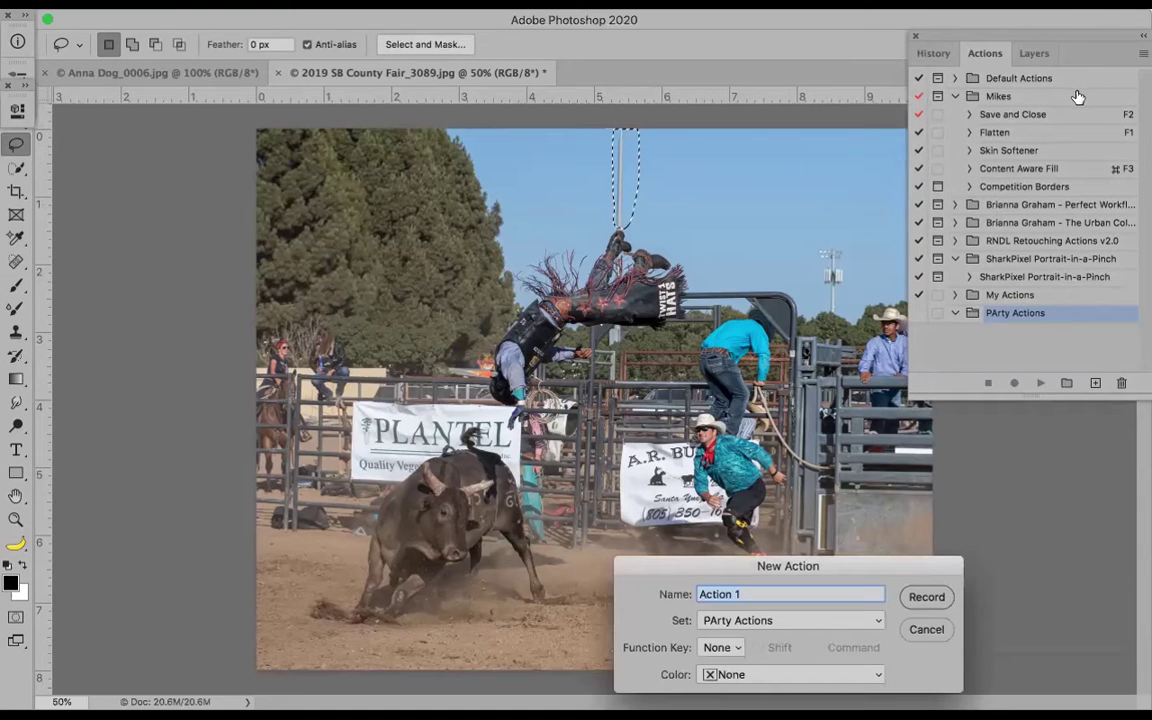
left_click_drag(829, 560, 693, 294)
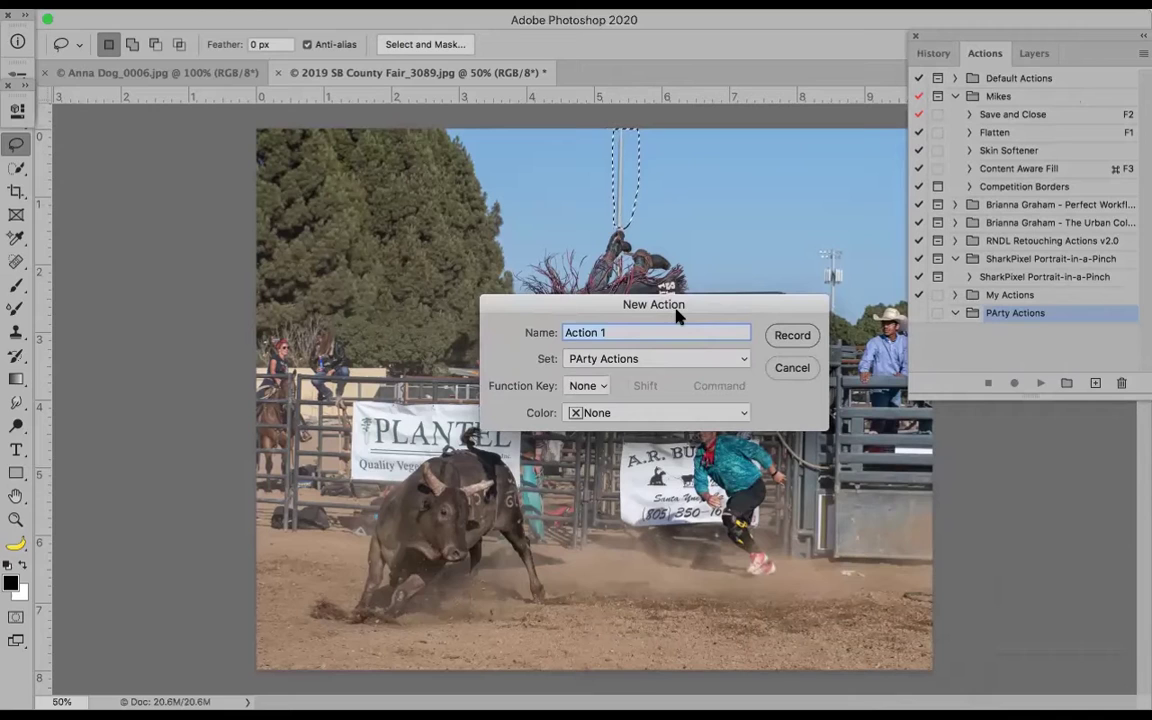
type("Conten")
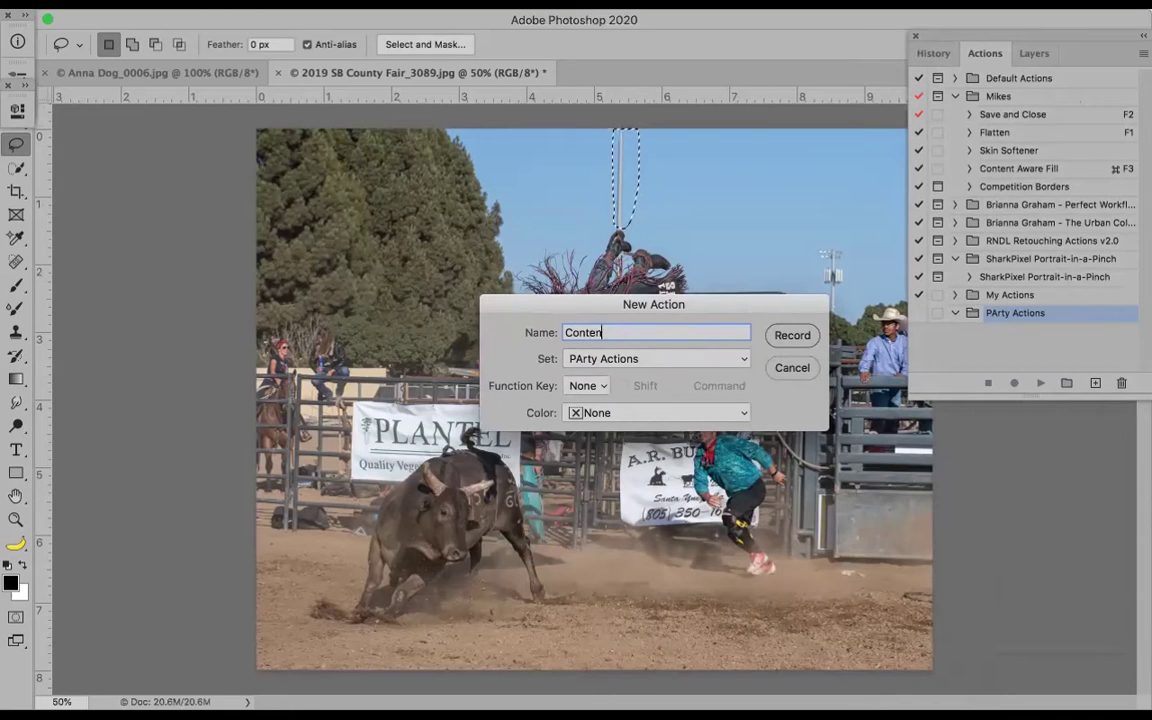
type("t Awar")
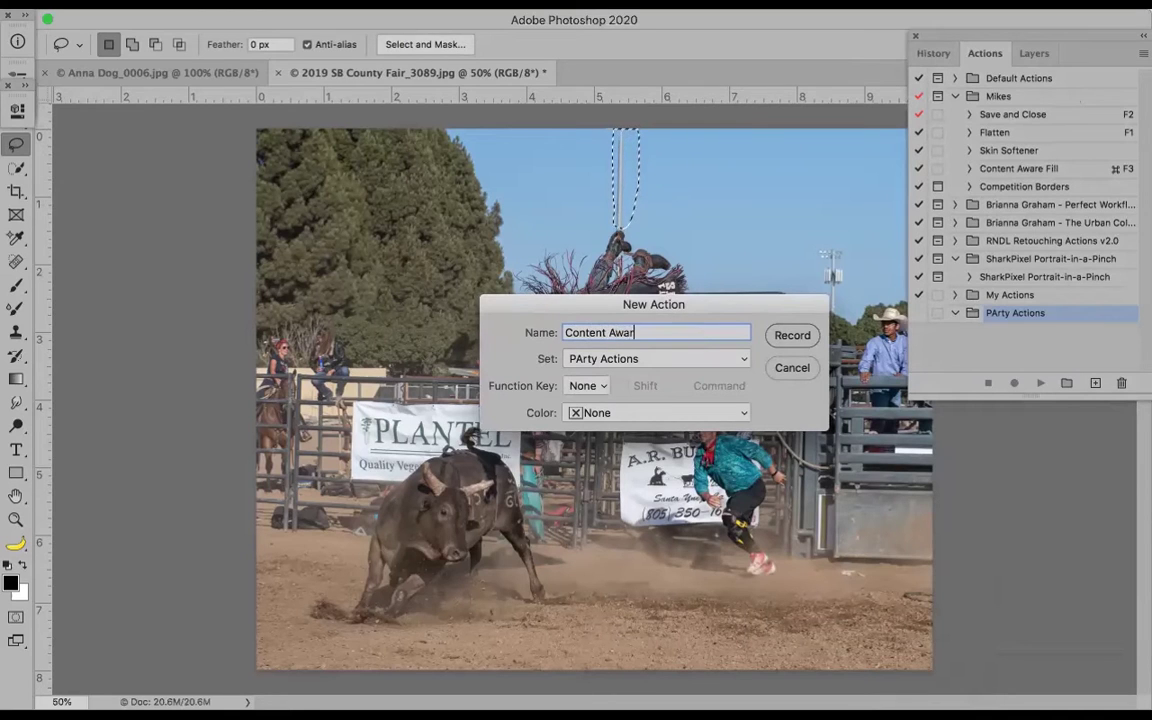
type("e Fill")
left_click(744, 358)
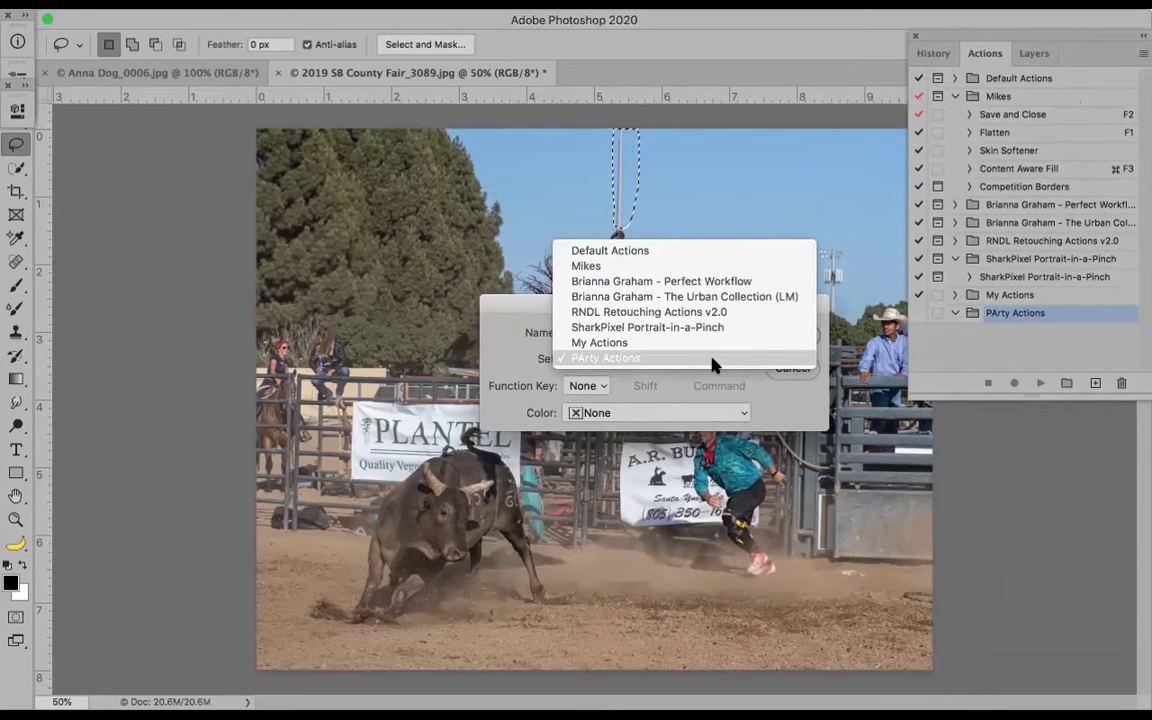
left_click(712, 360)
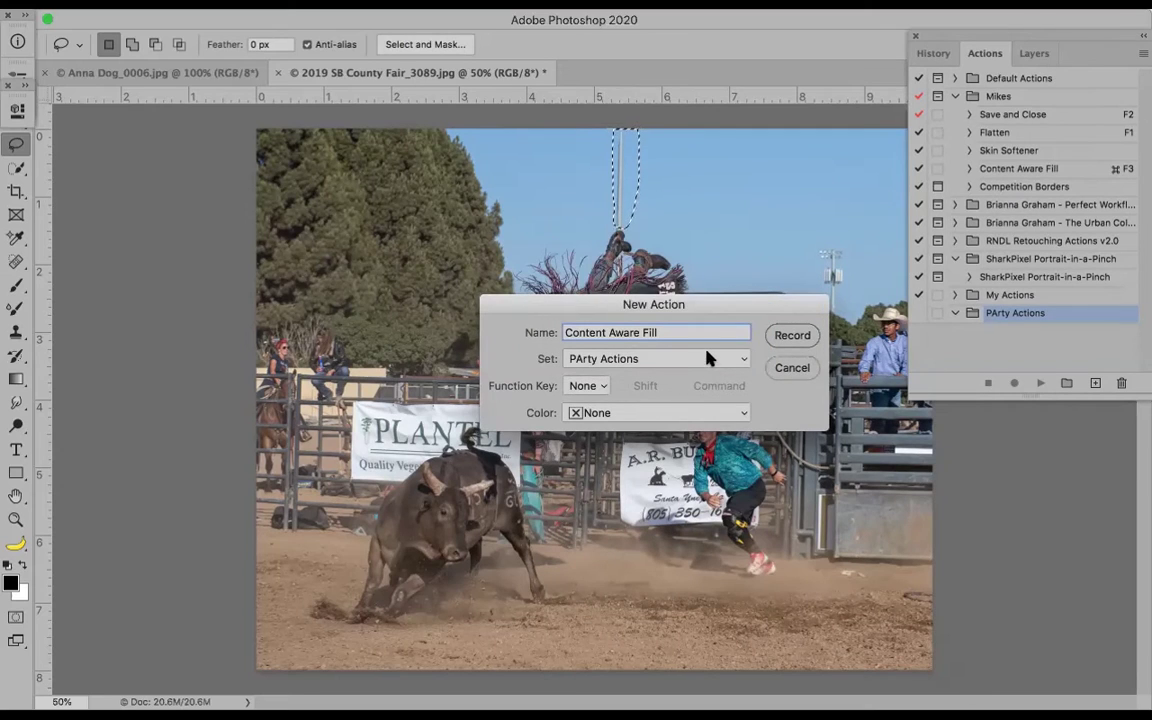
left_click(601, 387)
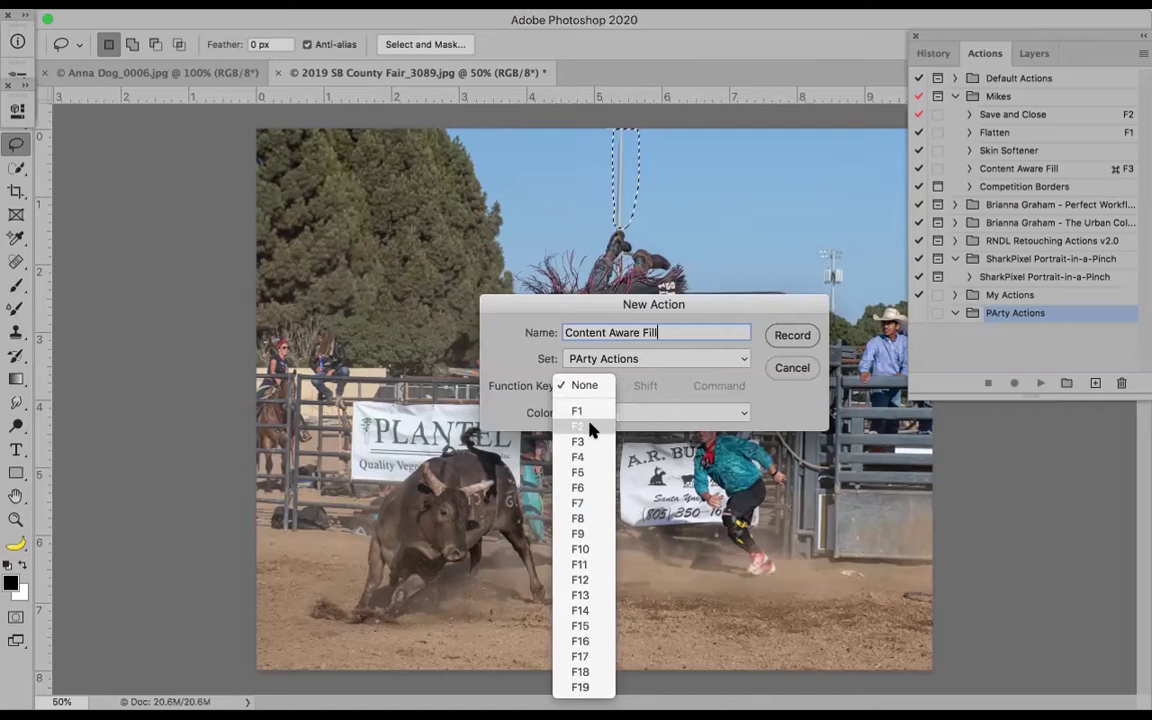
left_click(580, 427)
left_click(622, 387)
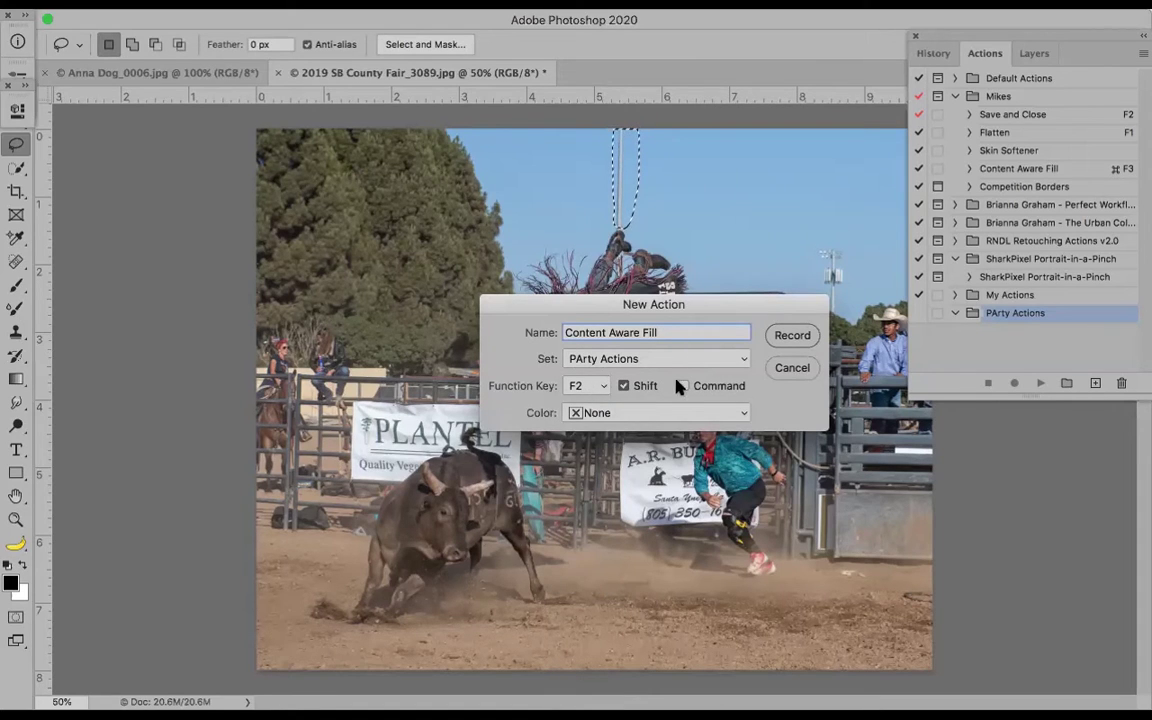
left_click(743, 413)
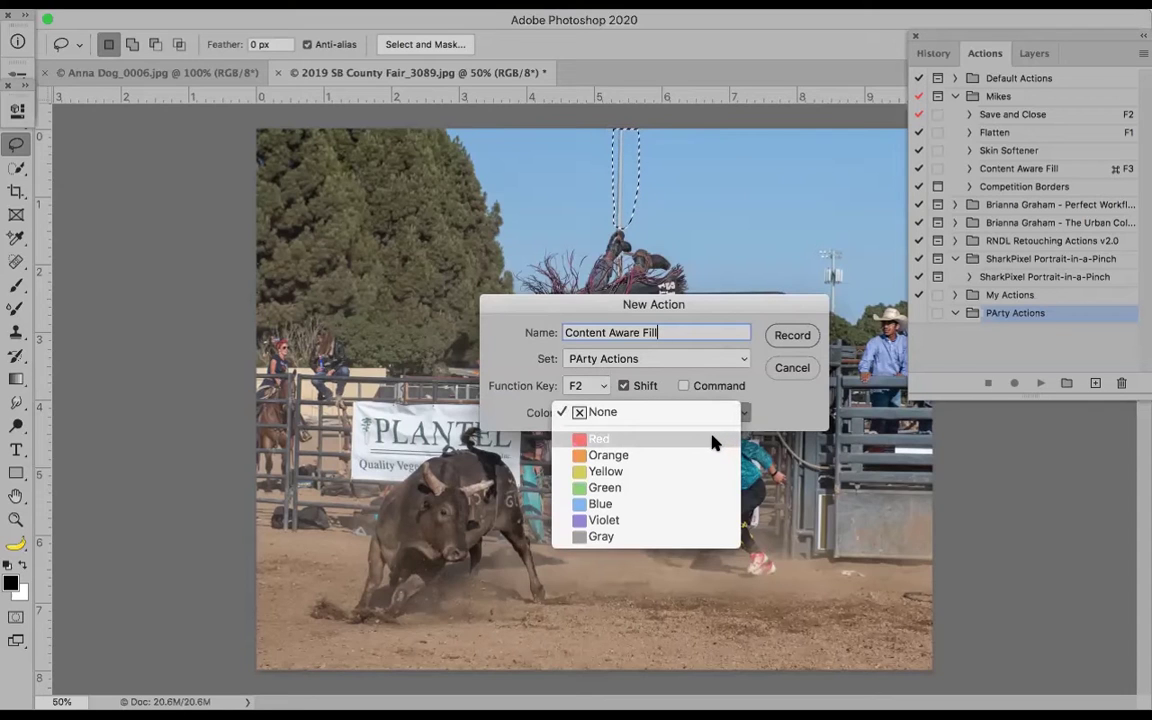
left_click(714, 442)
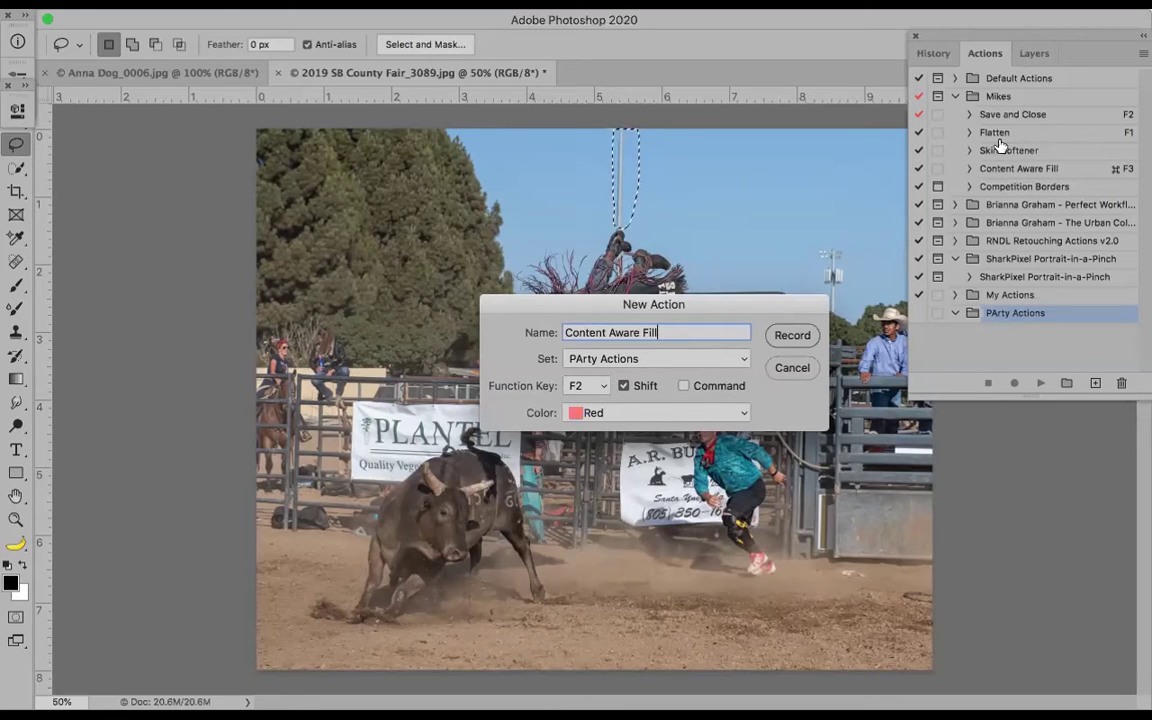
left_click(790, 337)
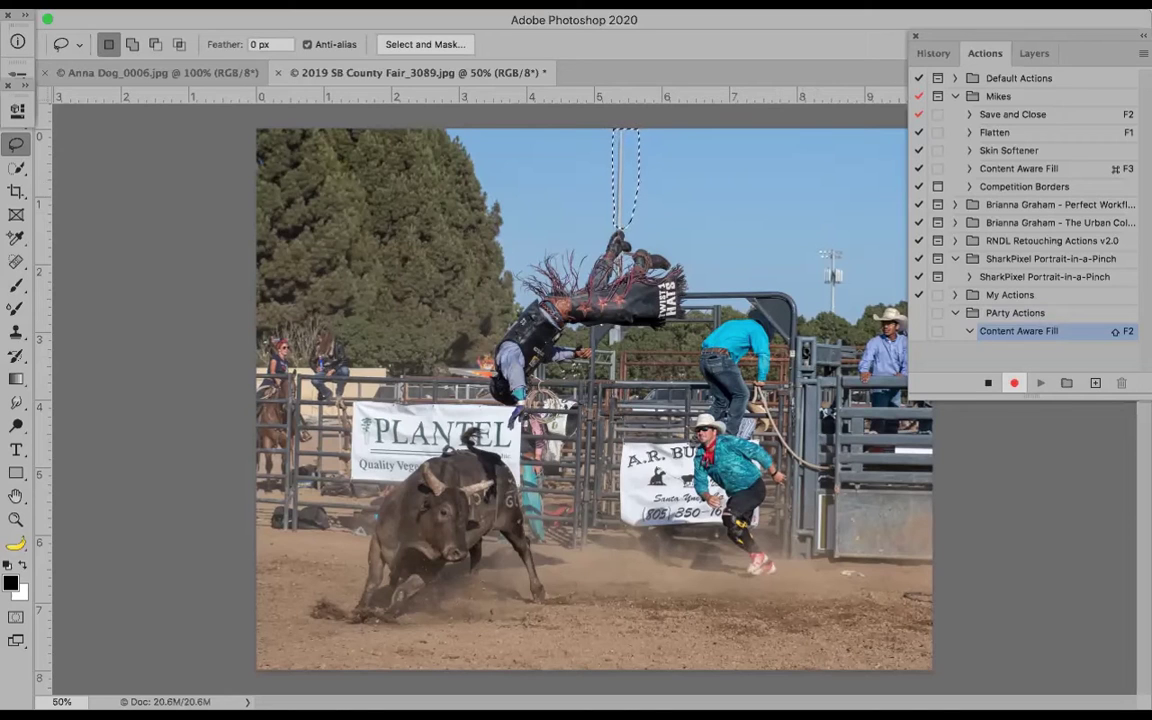
Expand the selection by 3 pixels and enlarge the Actions panel to show more steps
left_click(370, 3)
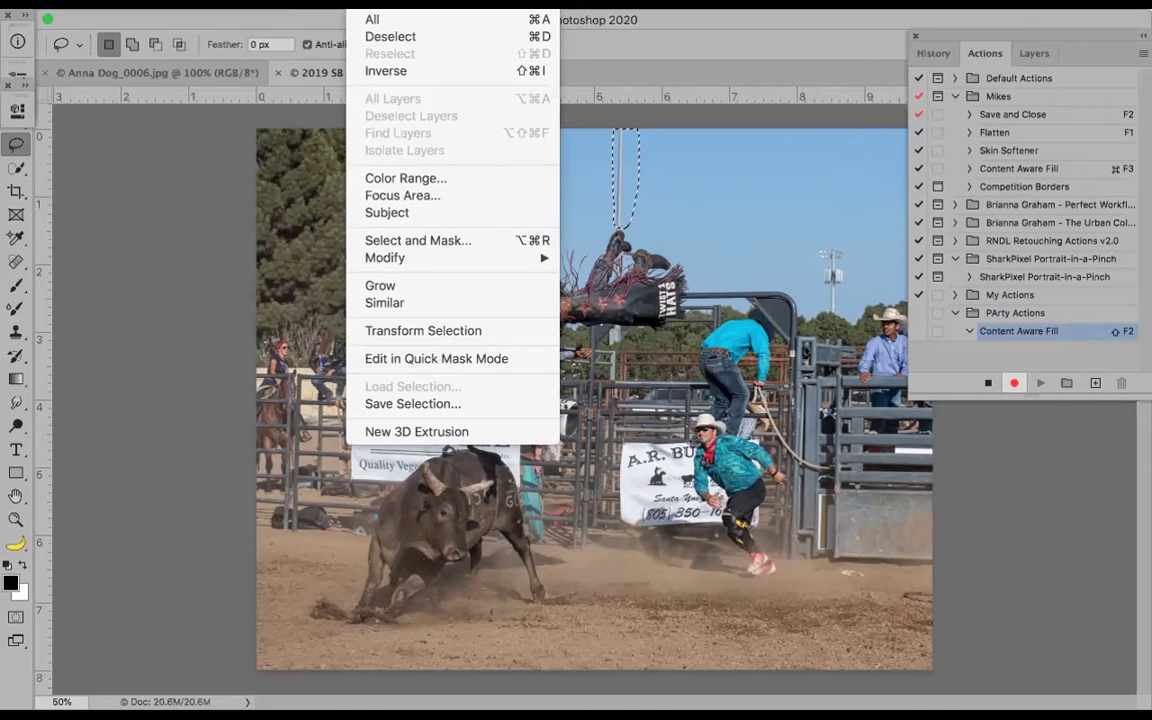
mouse_move(384, 258)
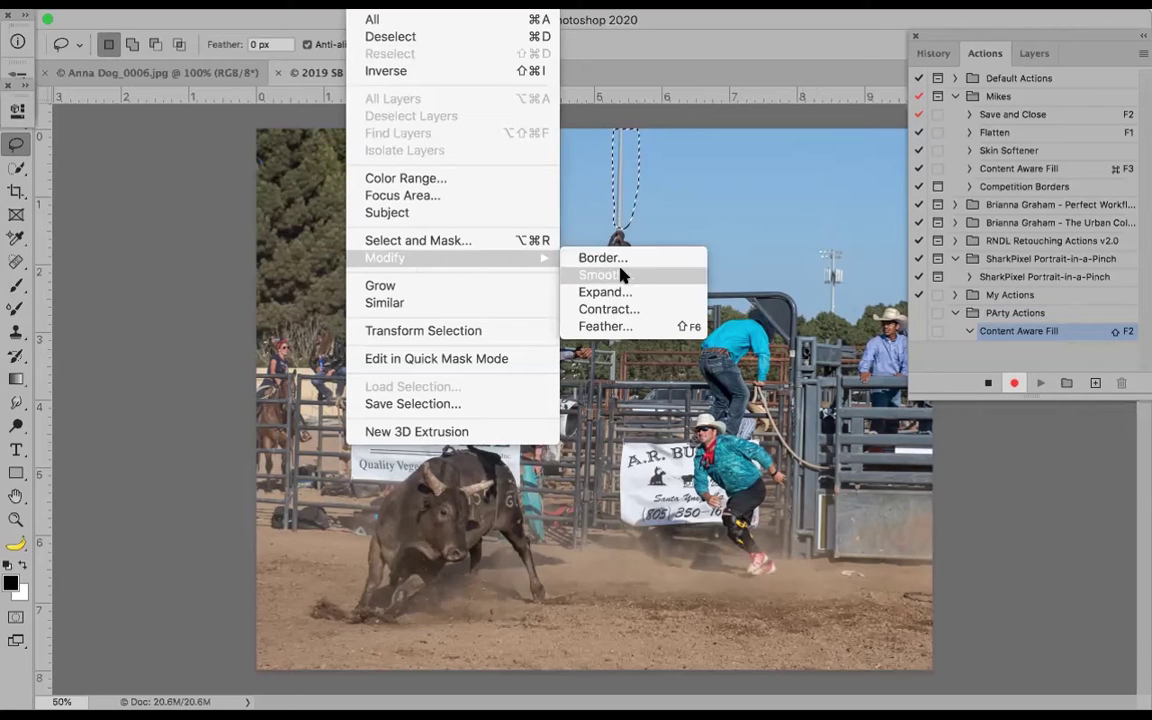
left_click(605, 291)
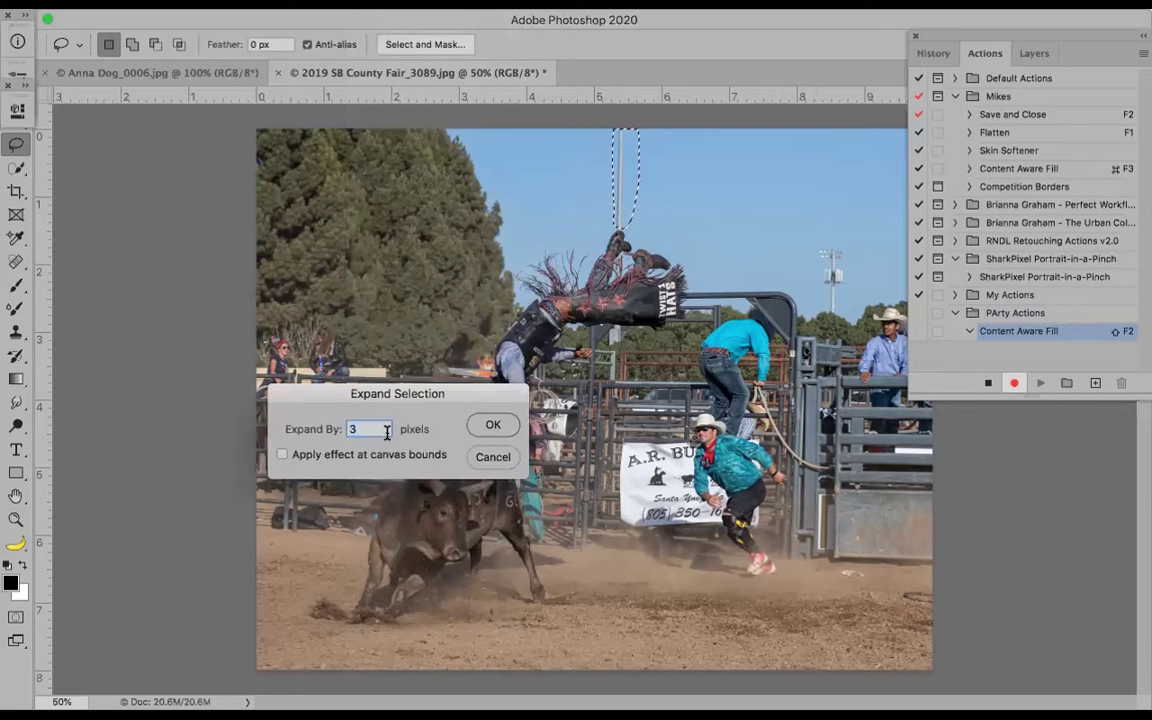
left_click(492, 426)
left_click(492, 426)
left_click(492, 426)
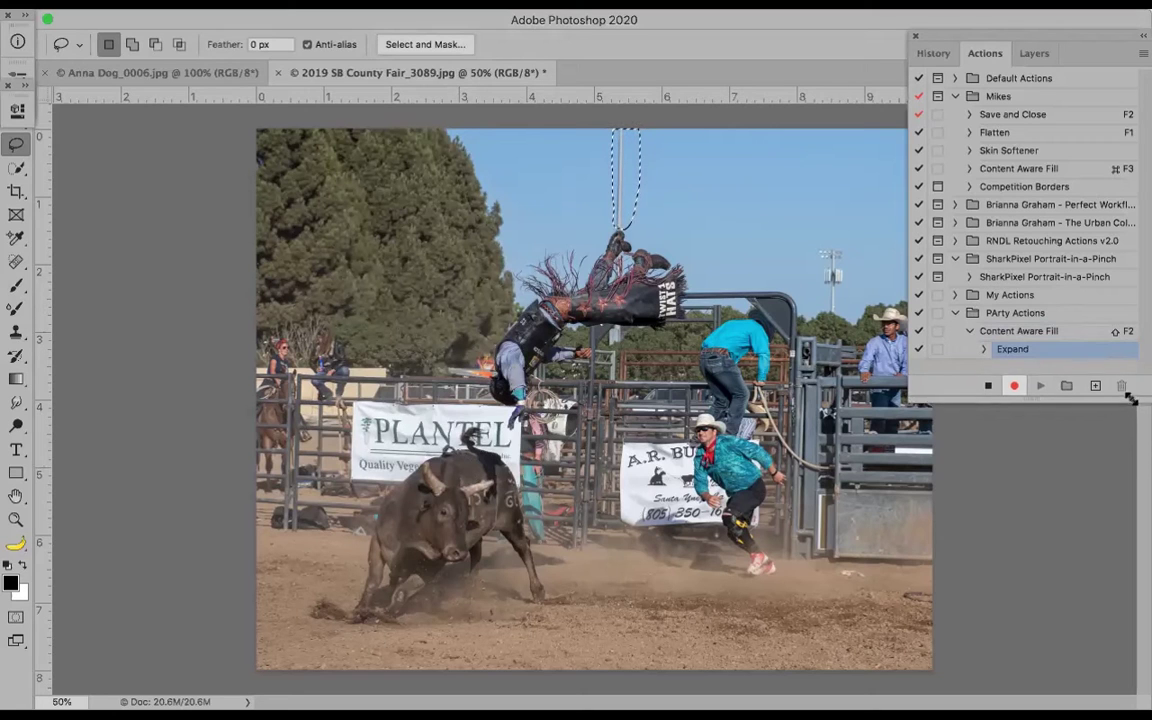
left_click_drag(1130, 395, 1114, 542)
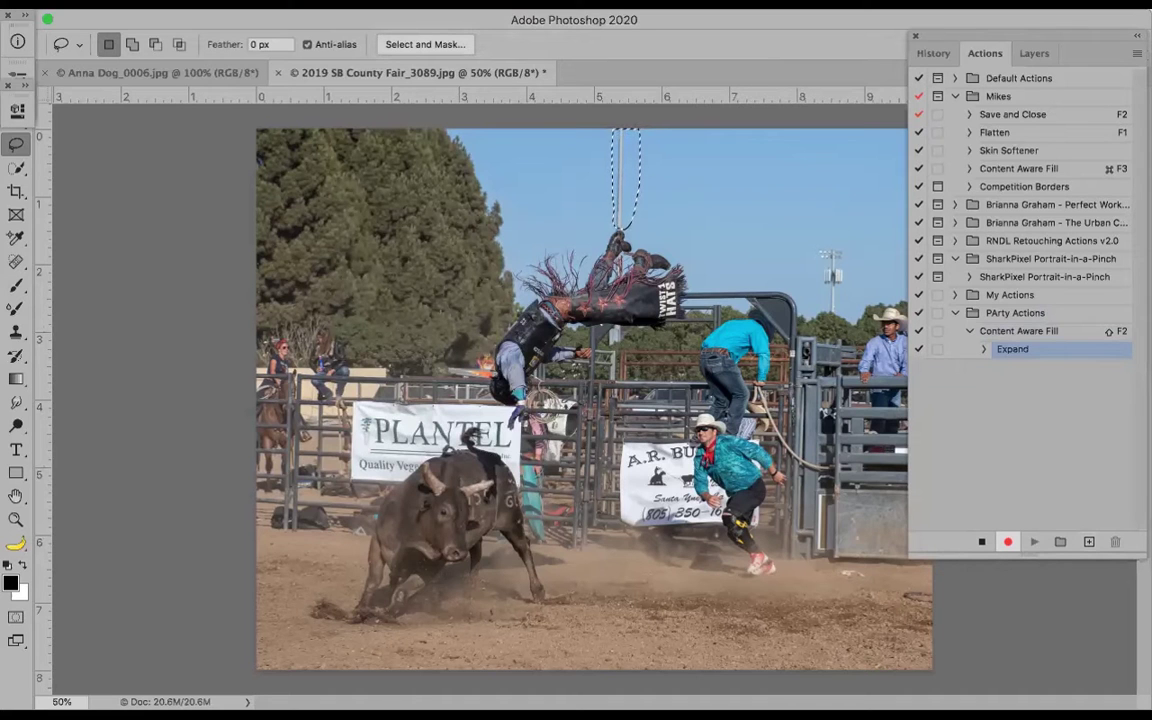
Fill the selection using Content-Aware contents at 100% opacity
left_click(195, 2)
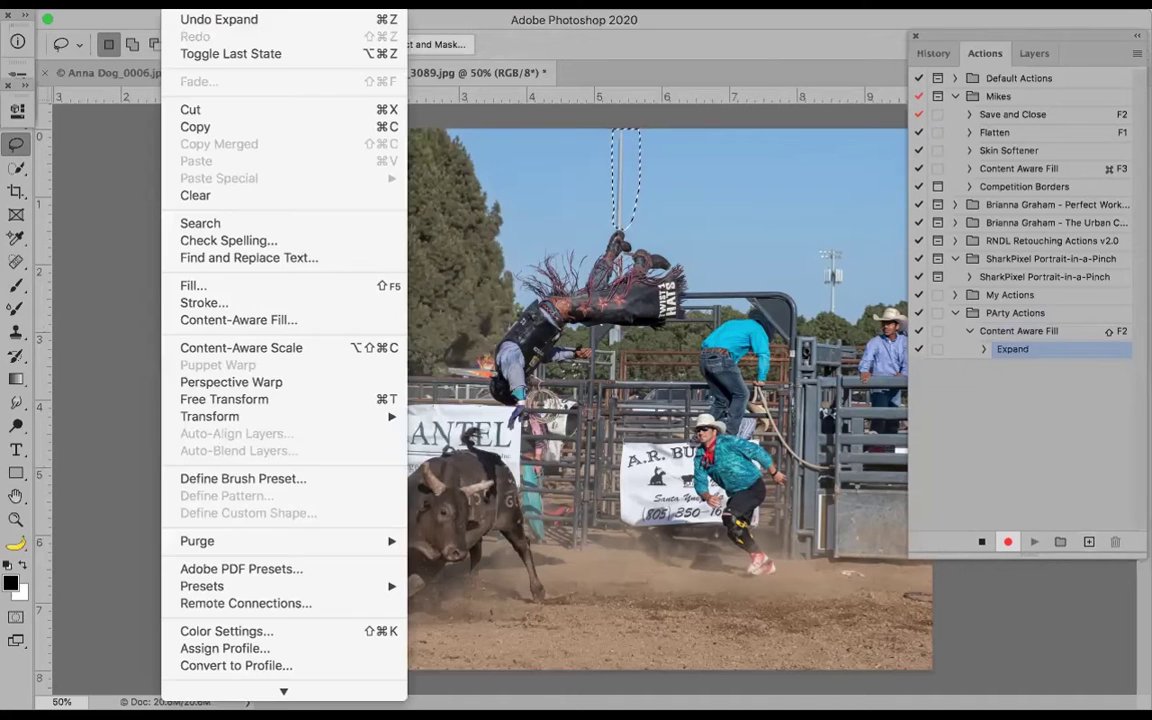
left_click(208, 289)
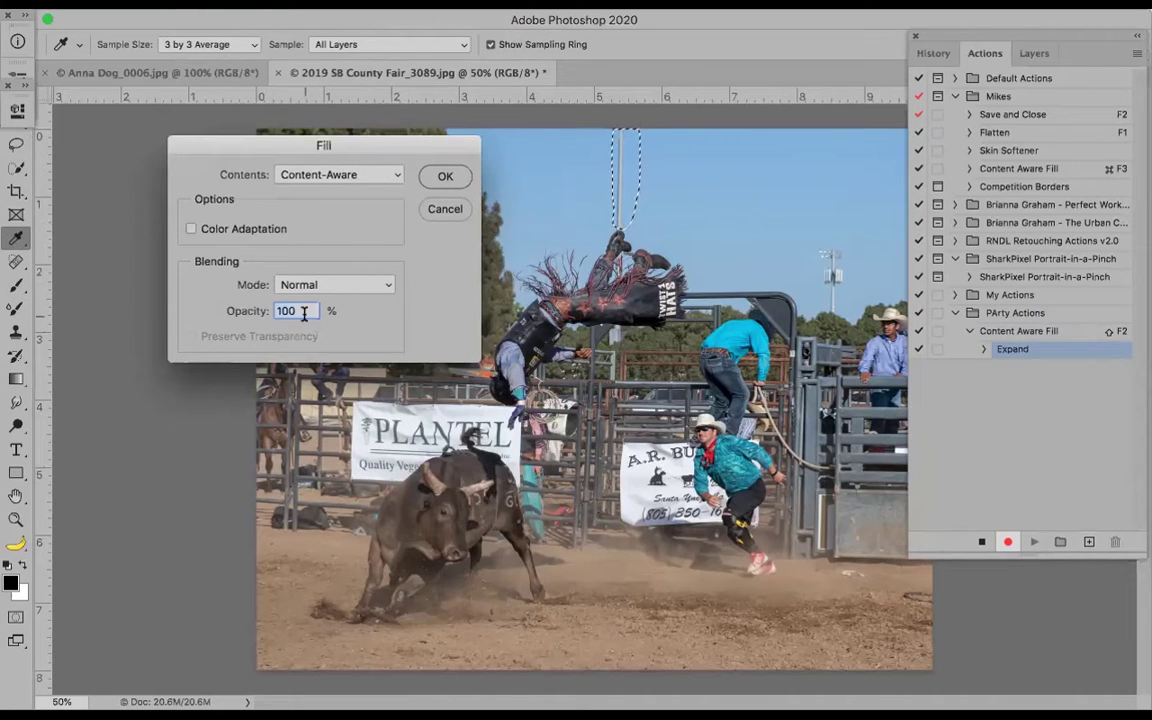
left_click(391, 176)
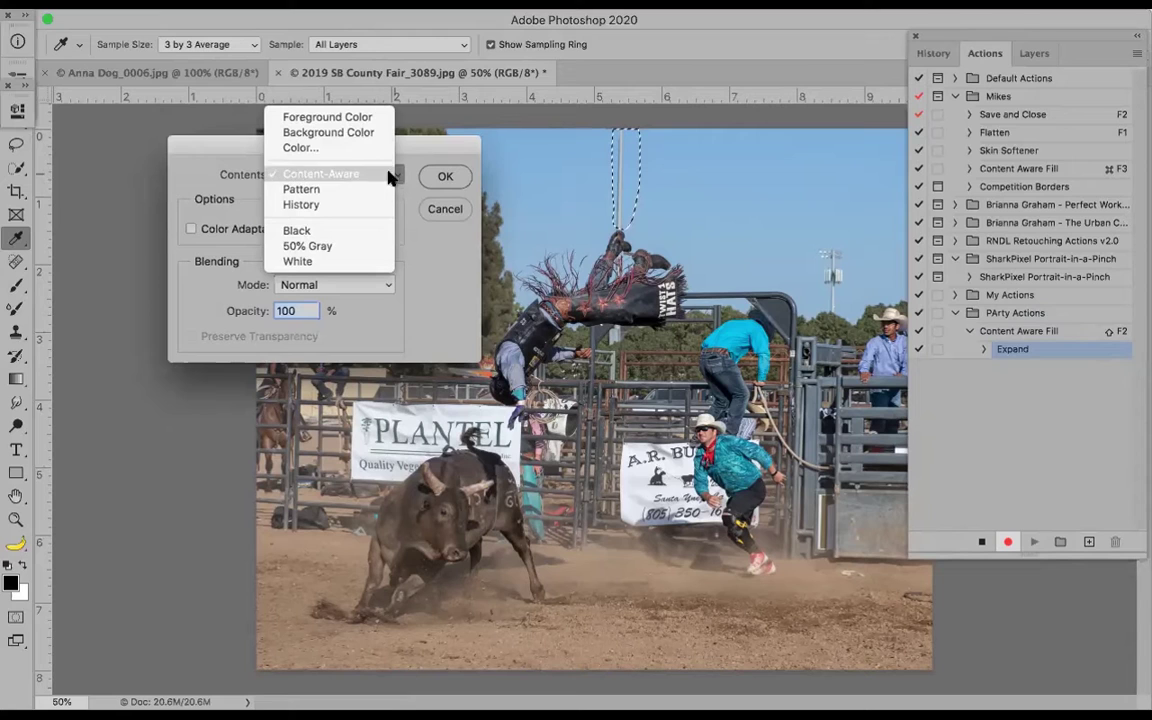
left_click(438, 176)
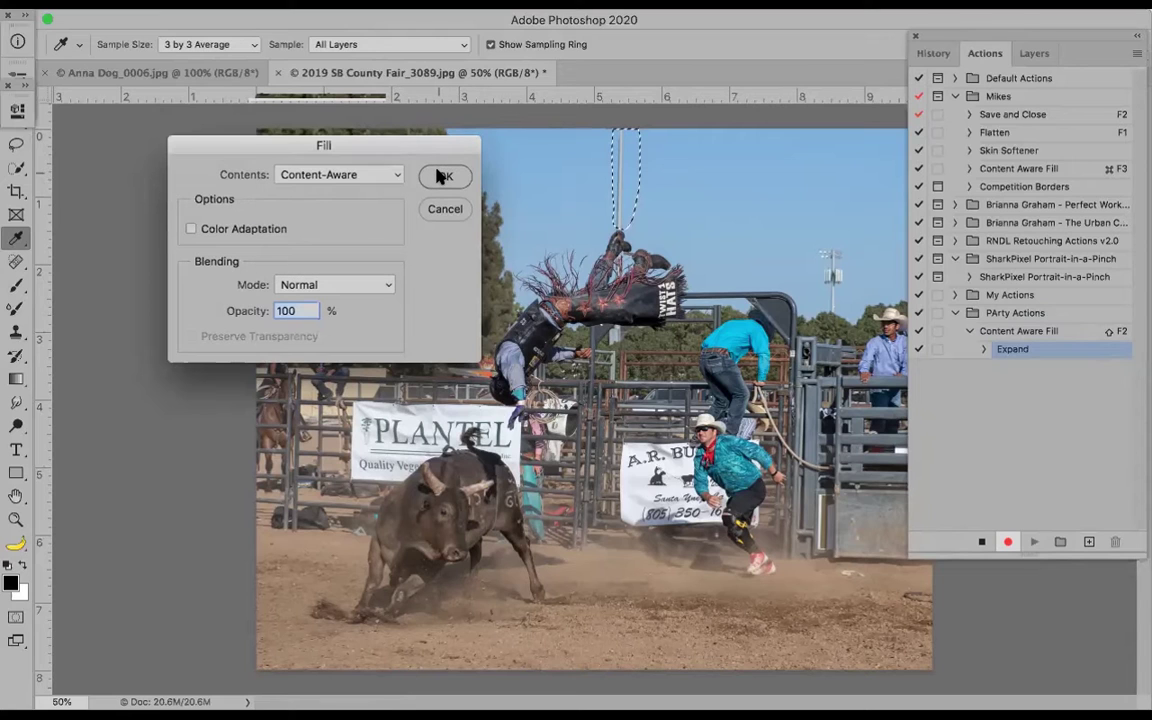
left_click(440, 177)
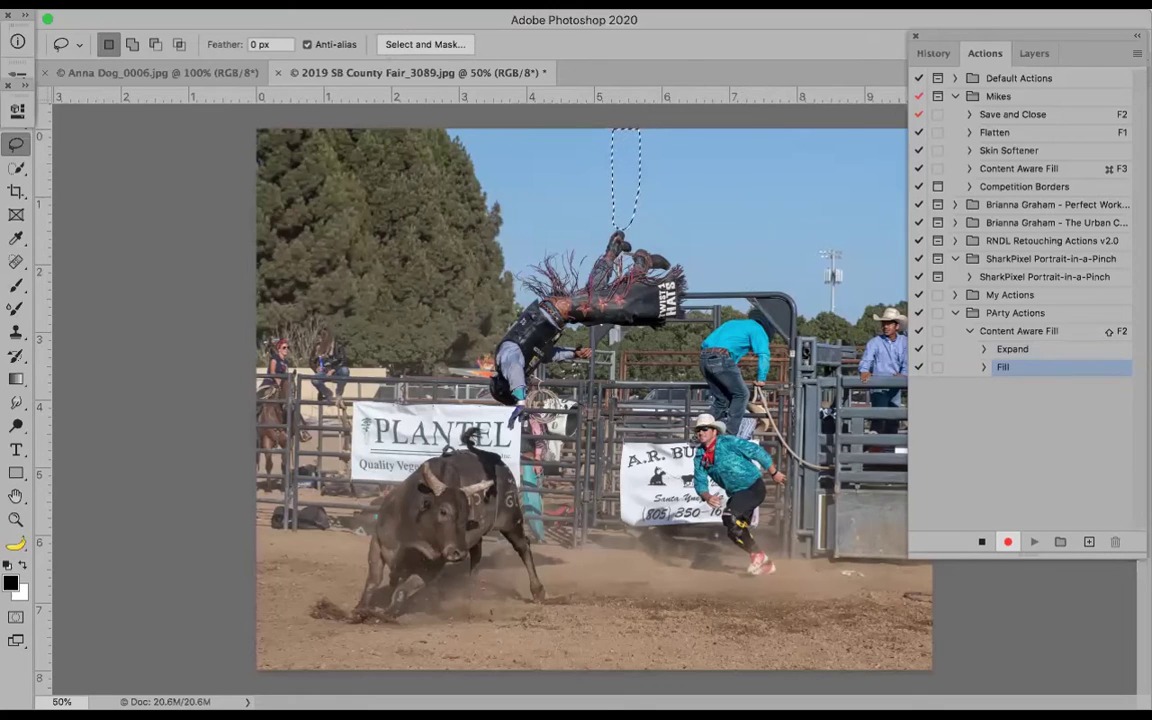
Record a Deselect step and stop recording the Content Aware Fill action
left_click(370, 4)
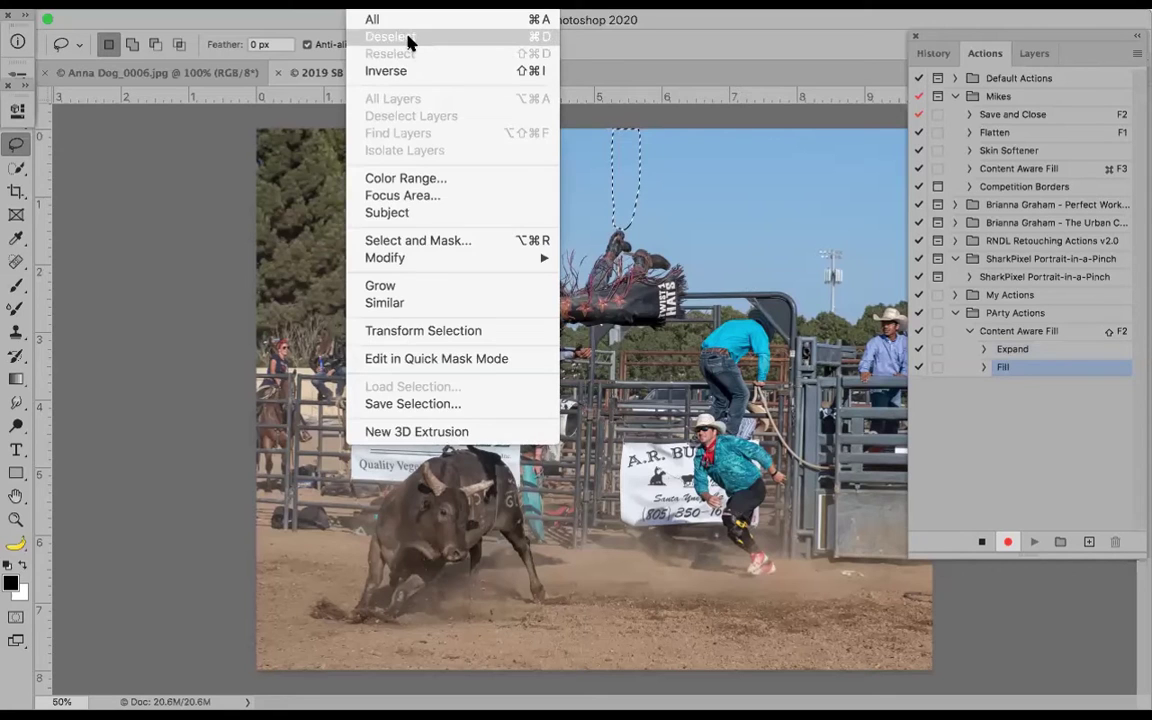
left_click(408, 37)
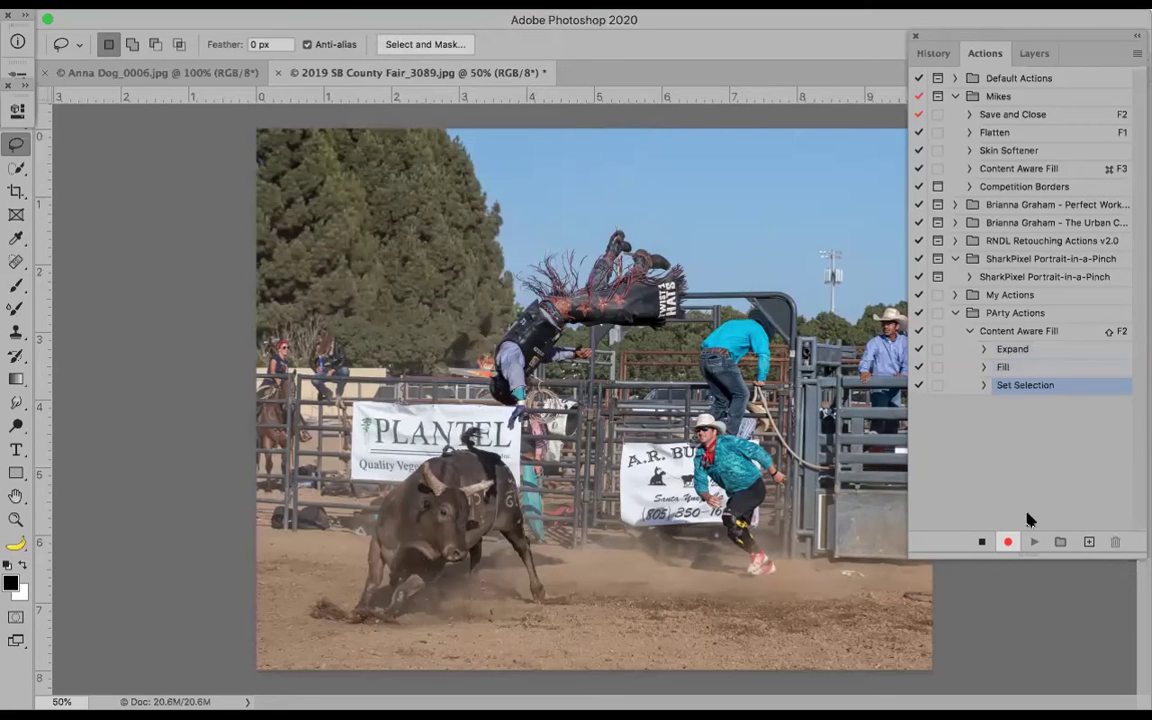
left_click(981, 543)
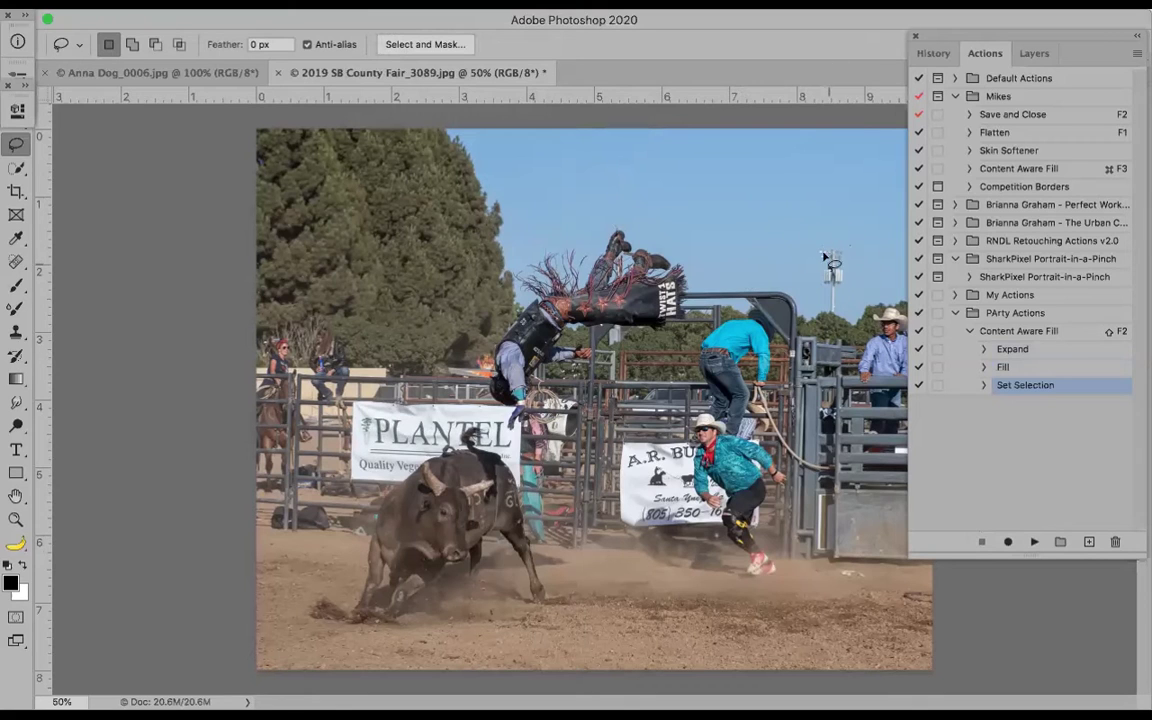
Lasso the light tower and remove it with the Shift+F2 Content Aware Fill action
mouse_move(812, 250)
left_mouse_down()
mouse_move(817, 294)
mouse_move(852, 254)
mouse_move(836, 240)
left_mouse_up()
key("shift")
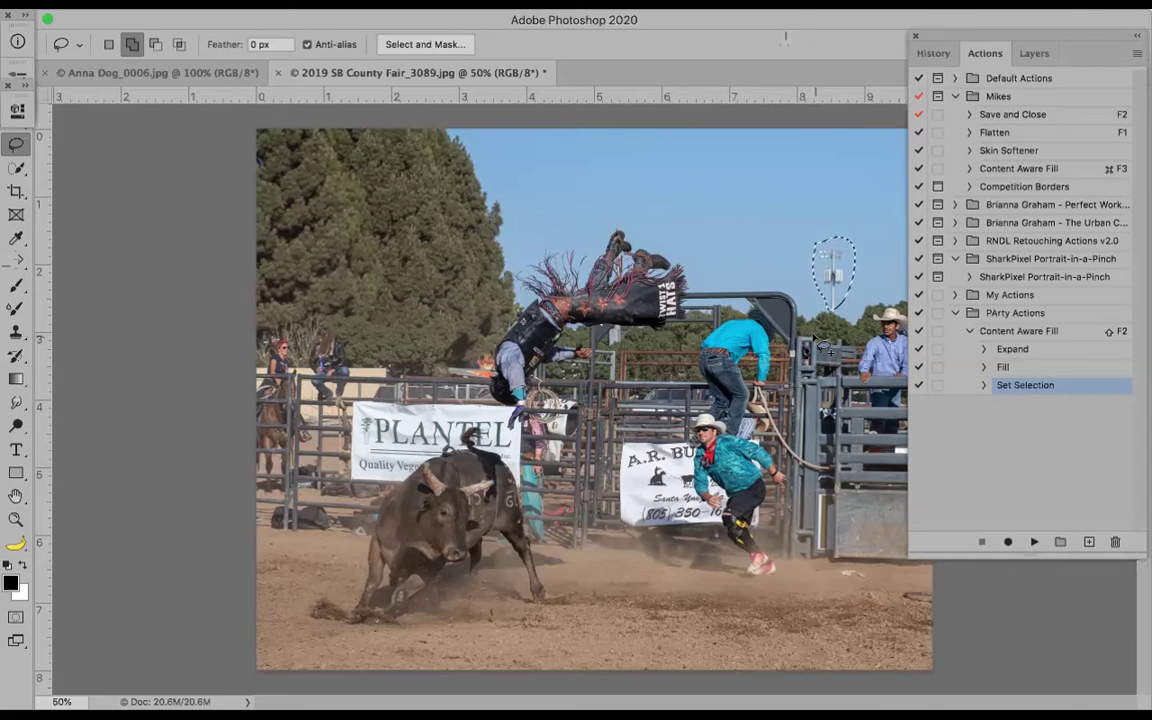
key("shift+F2")
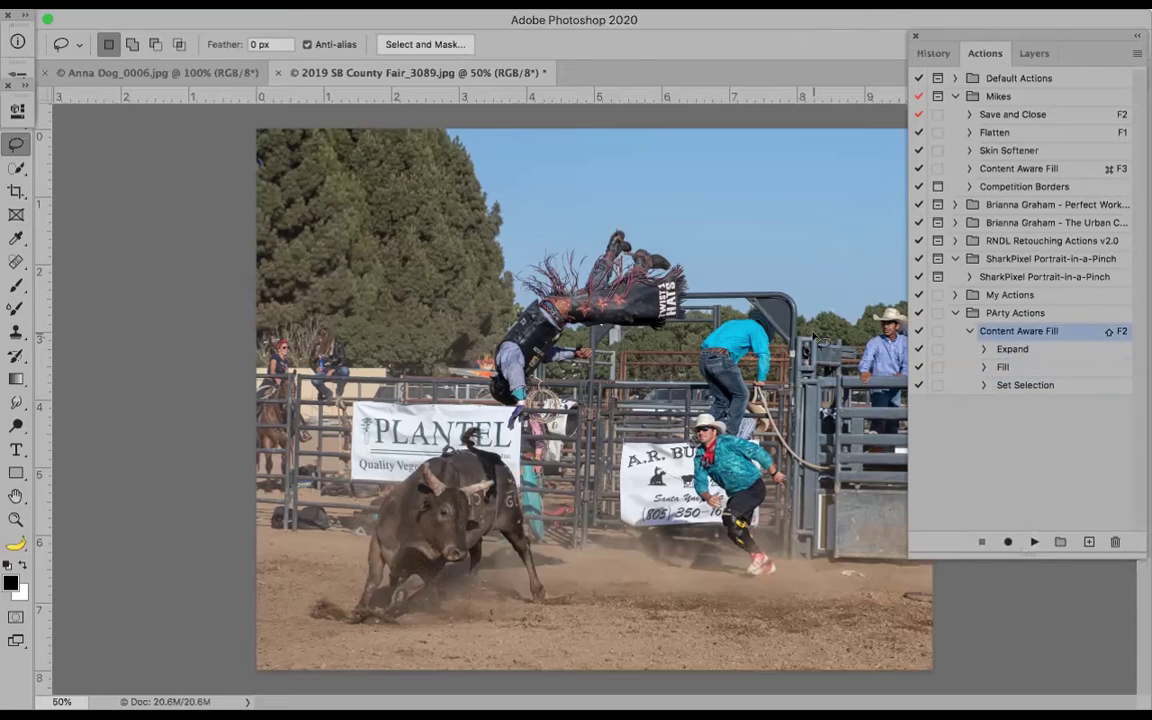
Zoom into the sky, lasso the leftover speck, and remove it with Shift+F2
key("z")
mouse_move(777, 265)
left_mouse_down()
mouse_move(771, 254)
mouse_move(815, 365)
left_mouse_up()
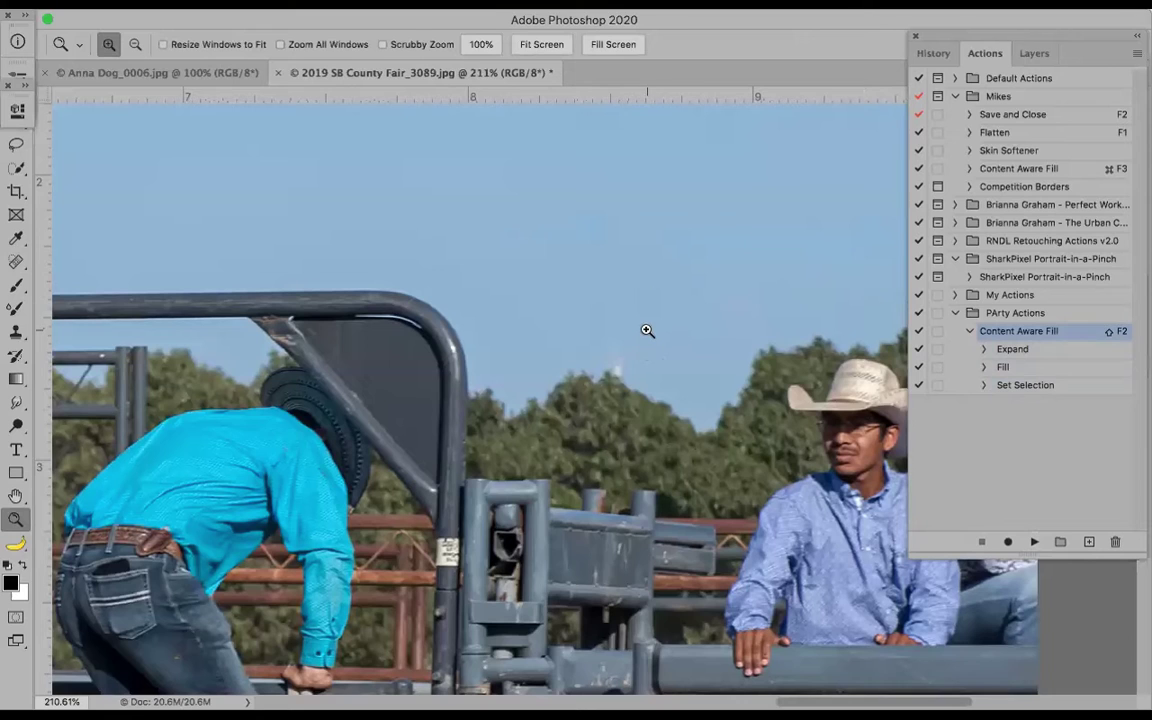
key("l")
mouse_move(610, 373)
left_mouse_down()
mouse_move(620, 382)
mouse_move(637, 345)
left_mouse_up()
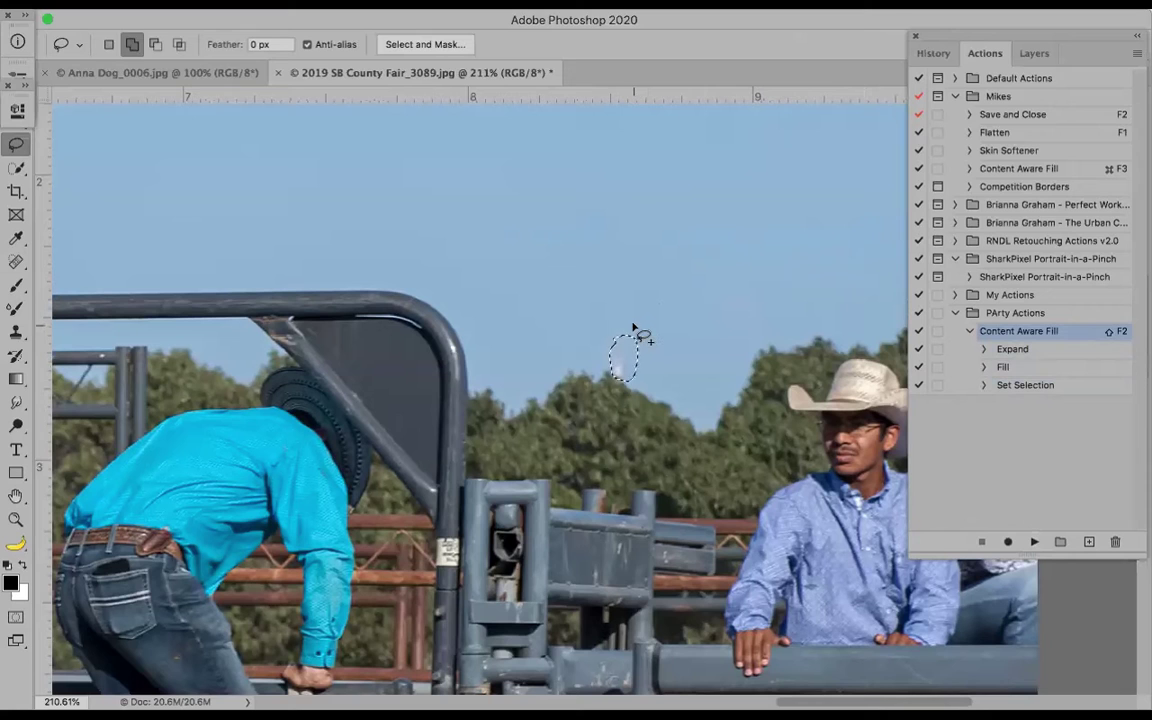
key("shift+F2")
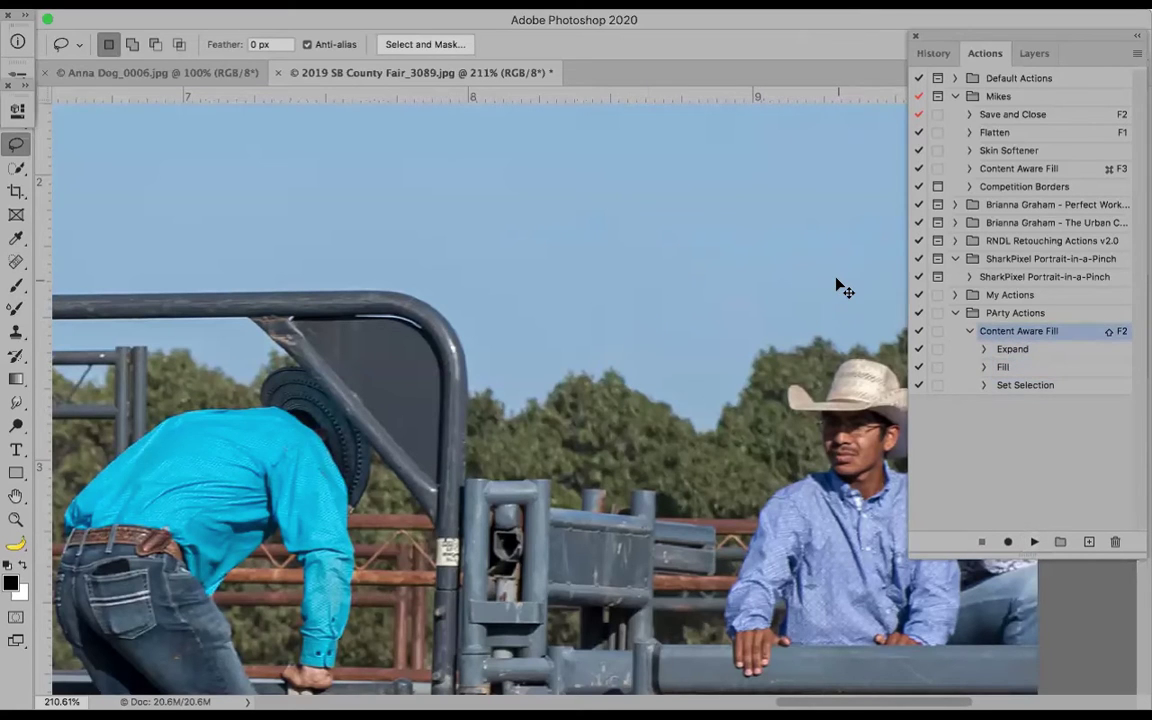
Fit the photo in view, collapse the Content Aware Fill action, and toggle the panels off and on
key("ctrl+0")
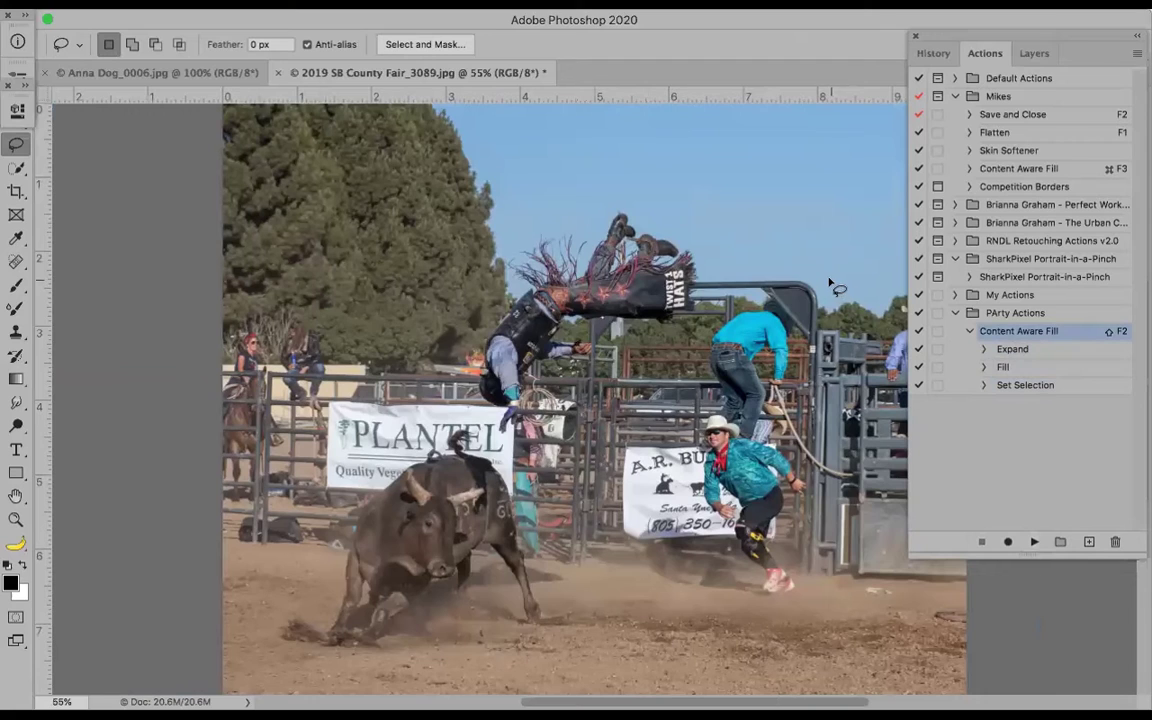
left_click(967, 331)
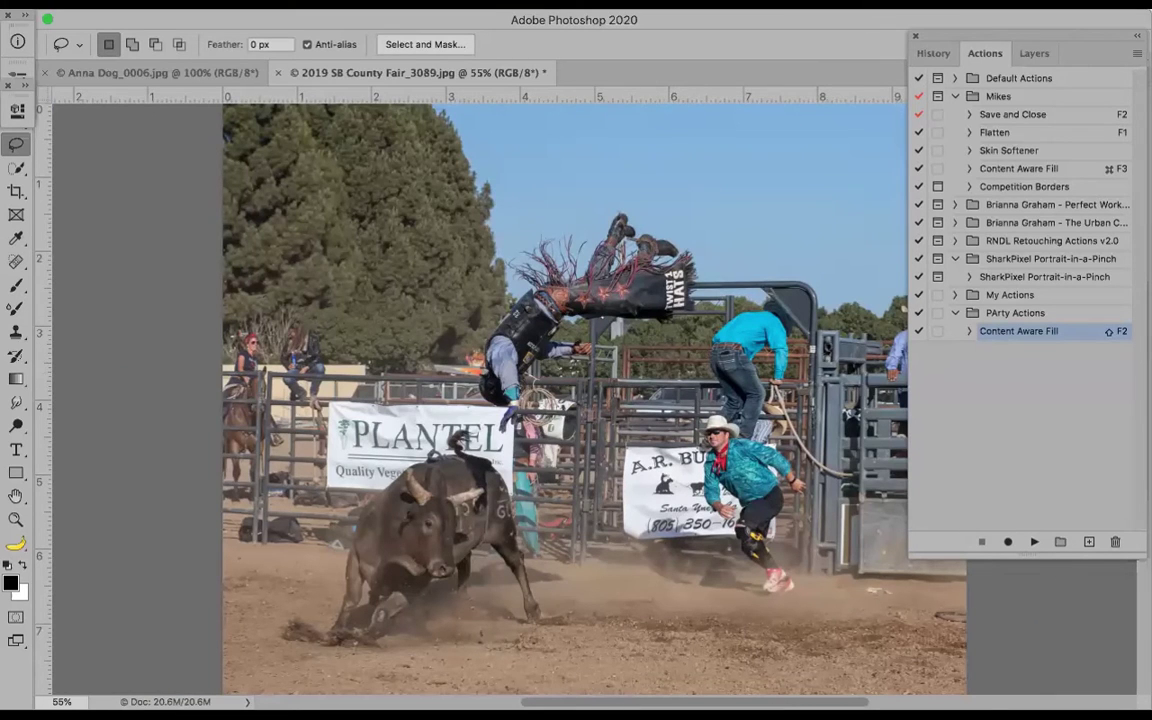
key("shift+Tab")
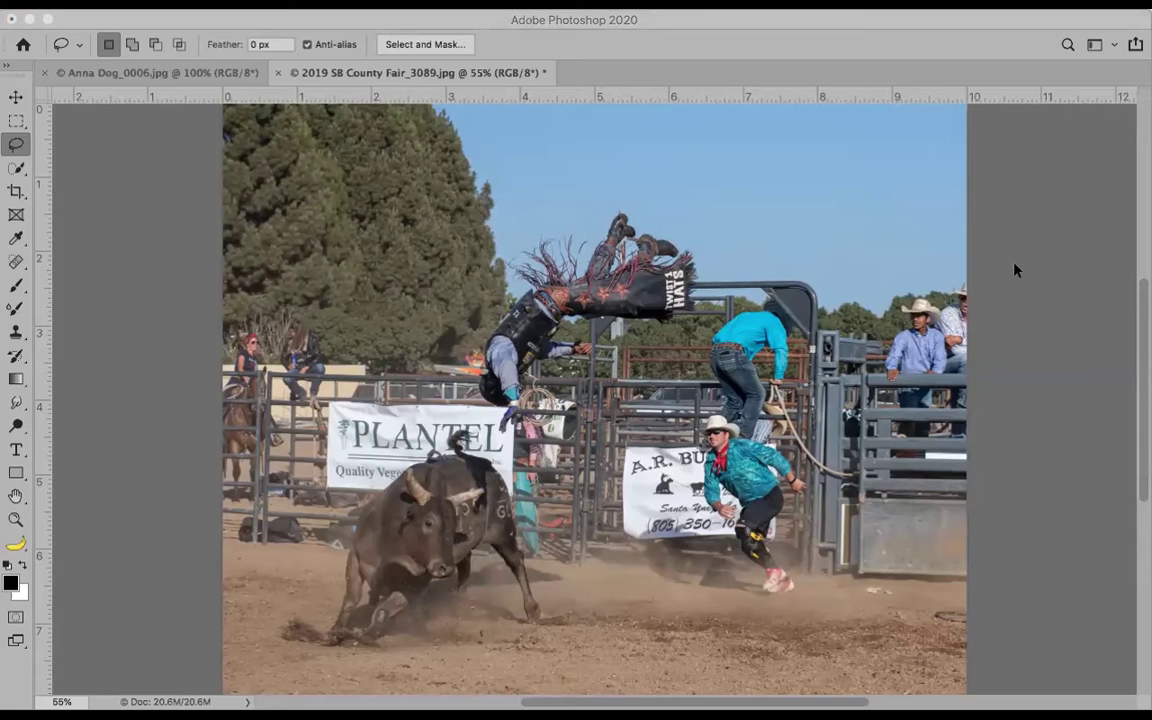
key("alt+F9")
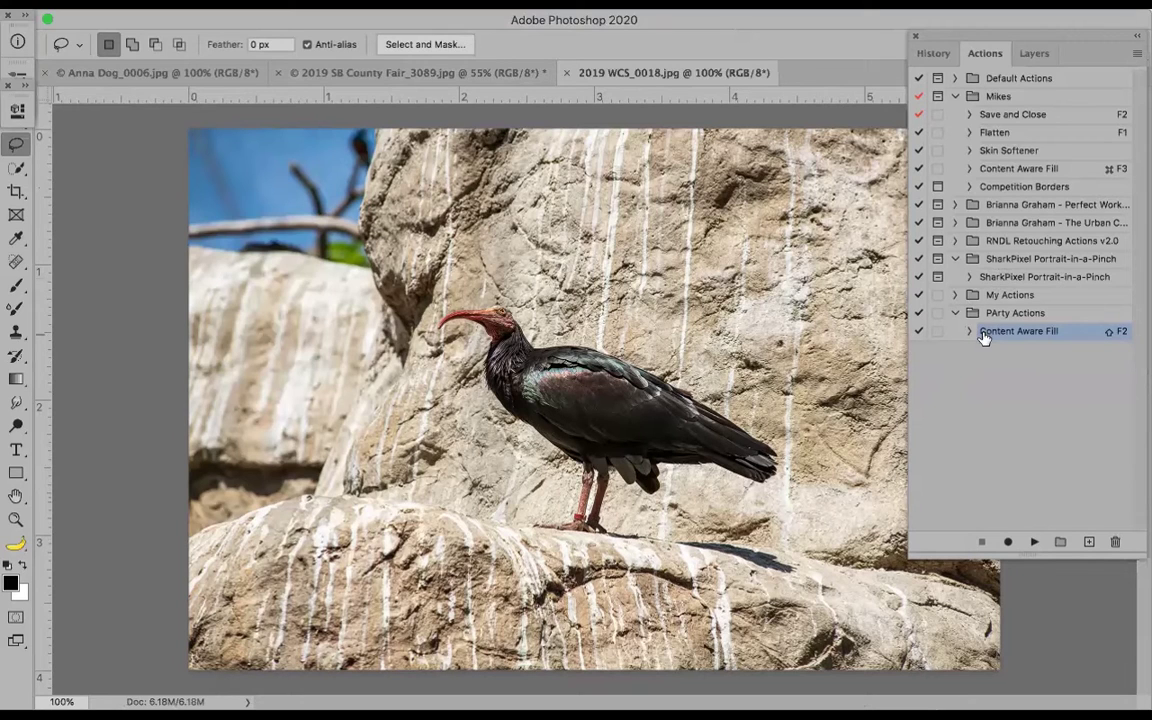
left_click(1137, 55)
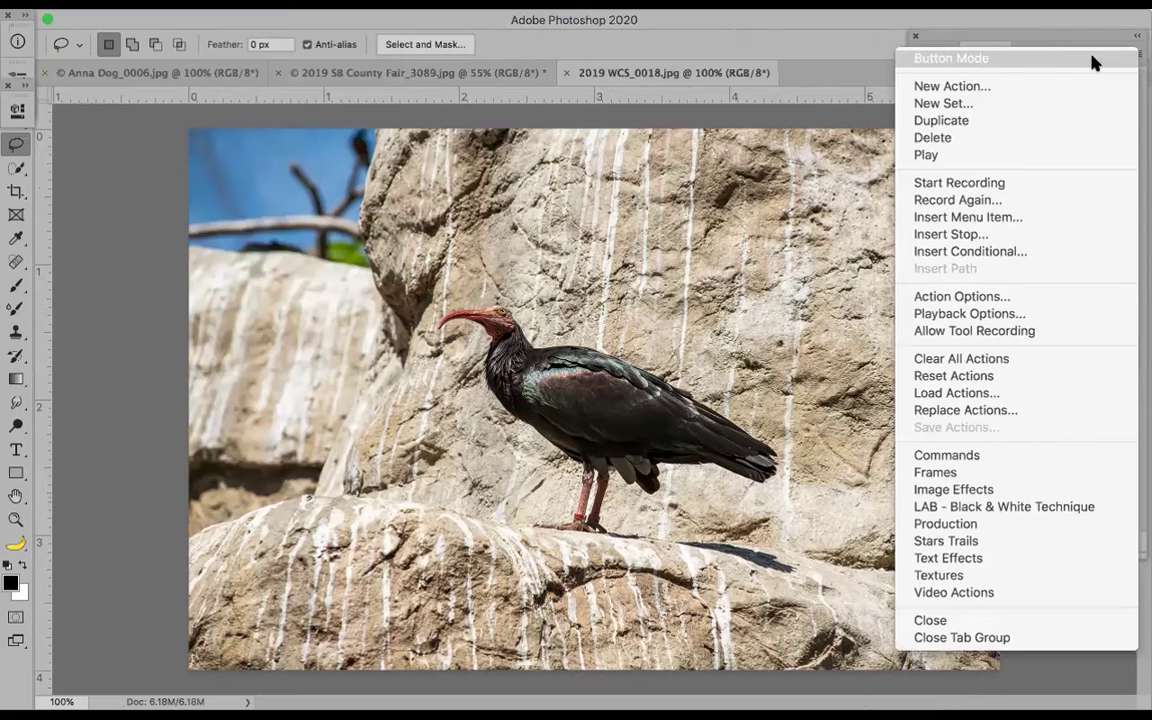
left_click(1092, 60)
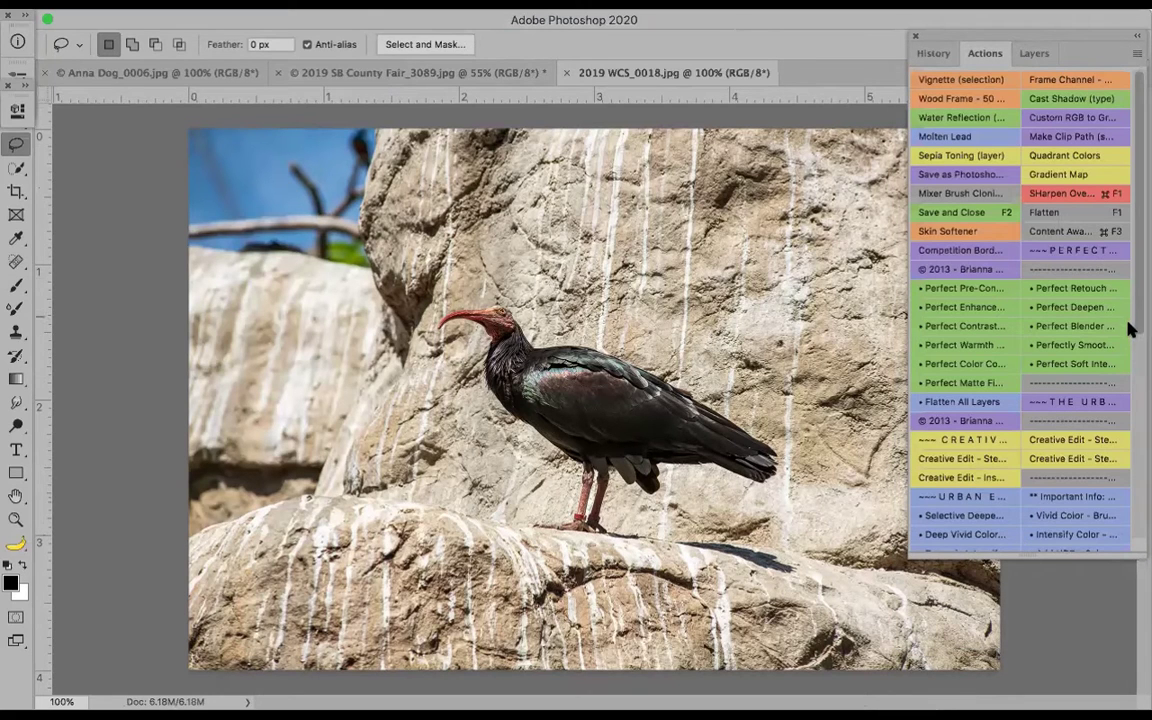
scroll(1132, 358, "down", 1)
scroll(1133, 420, "down", 5)
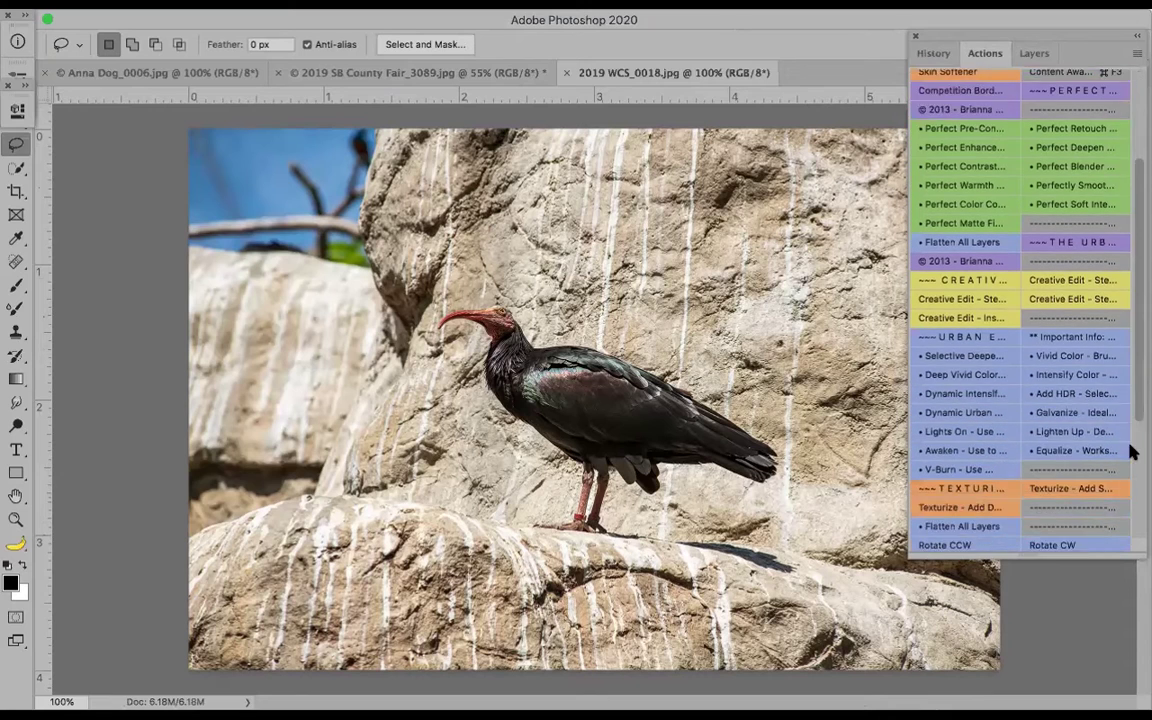
scroll(1131, 490, "down", 3)
scroll(1130, 518, "down", 2)
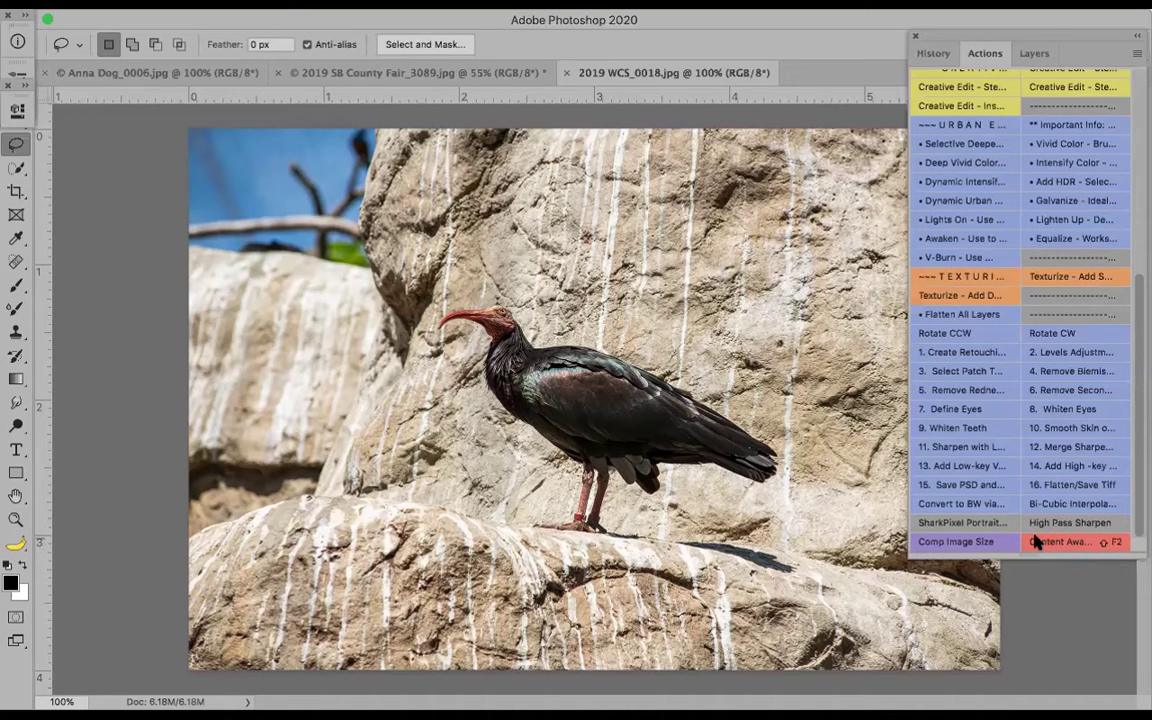
left_click(1137, 53)
left_click(1052, 62)
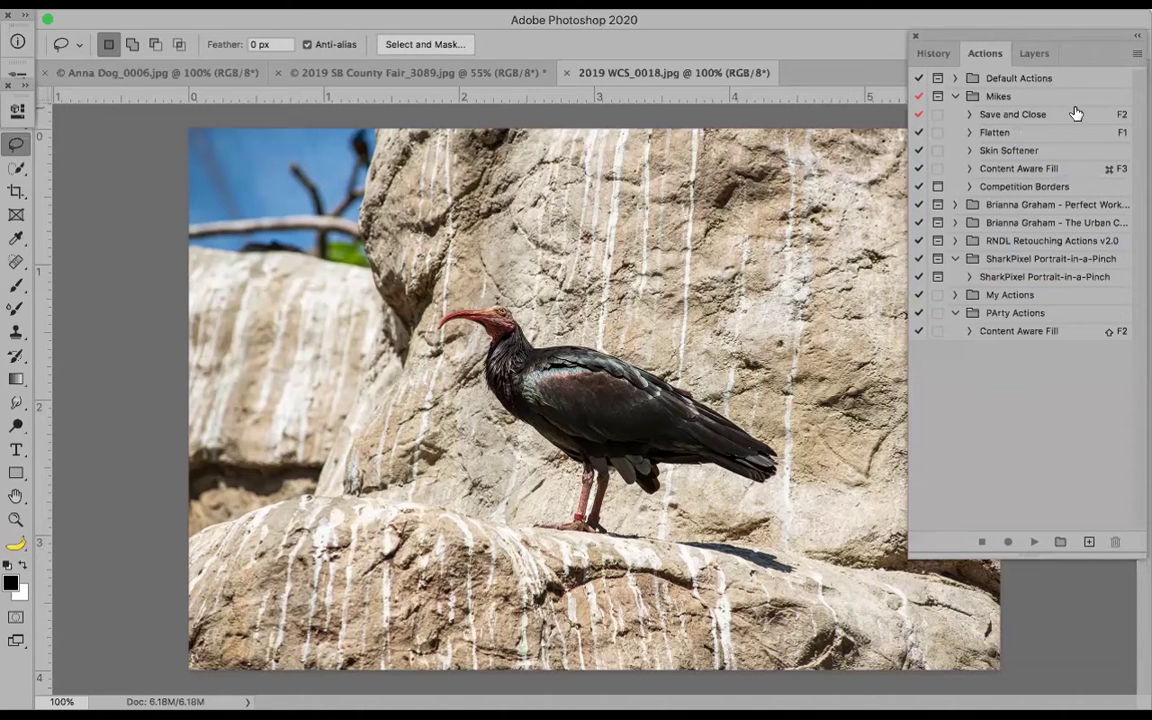
Start a new action named 'Save & Browse' in the PArty Actions set
left_click(1137, 53)
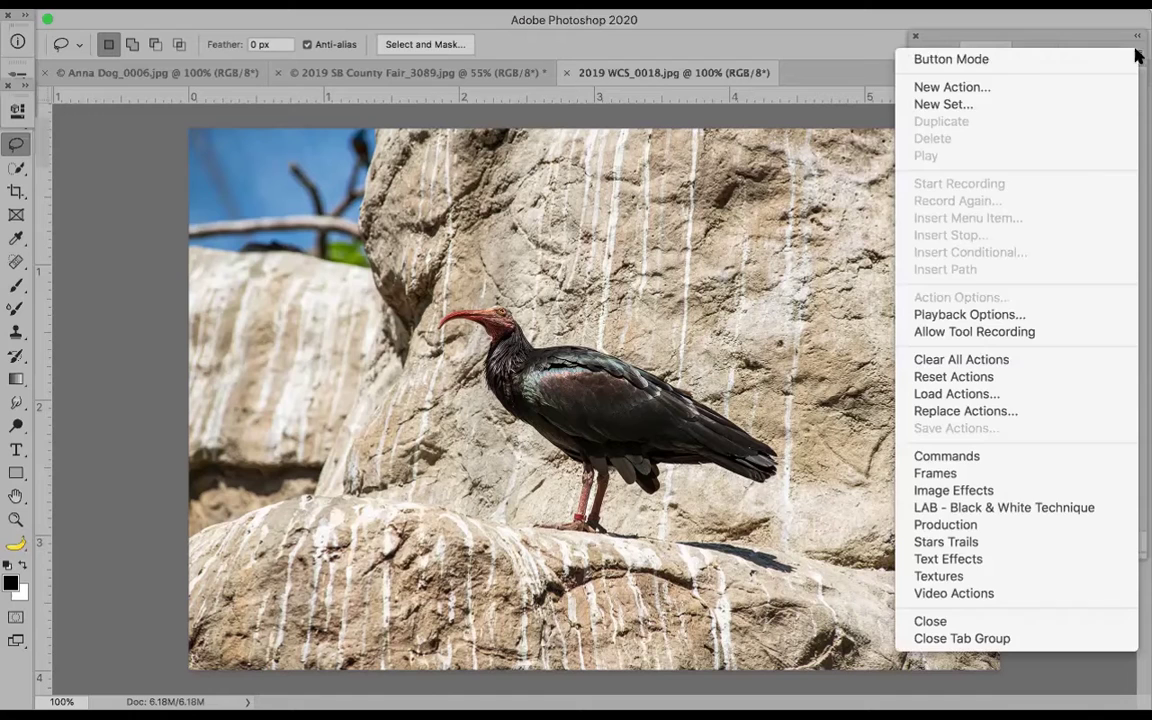
left_click(1094, 88)
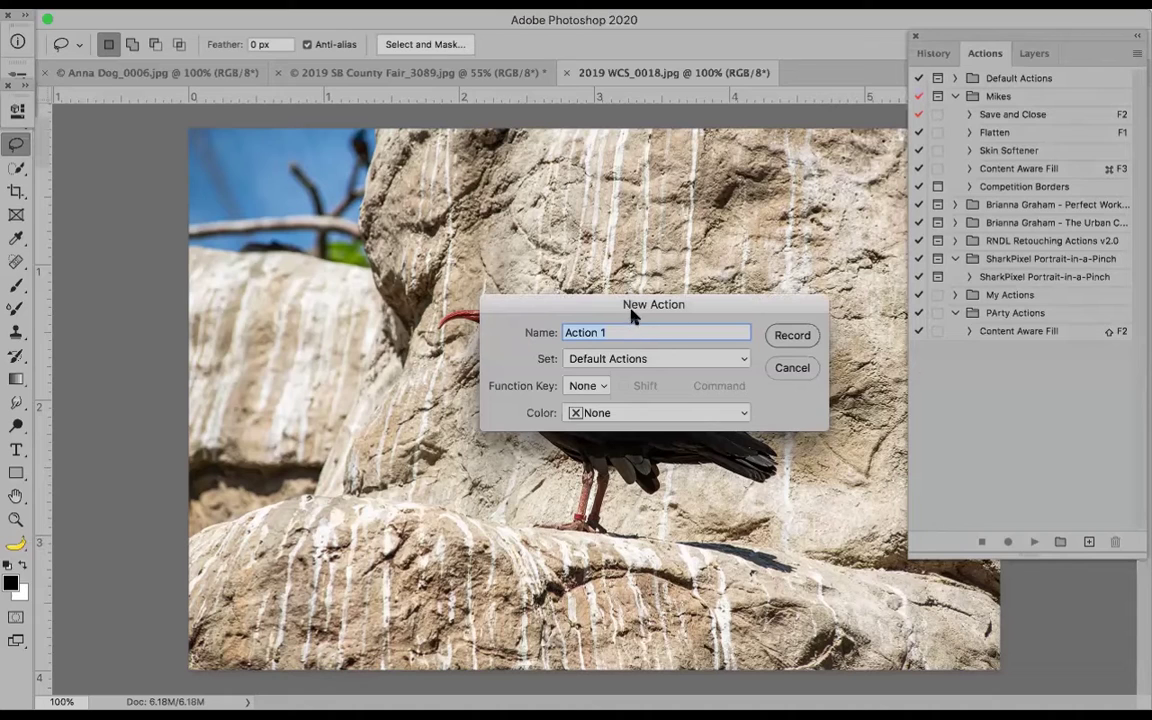
type("Save ")
type("& Browse")
left_click(736, 357)
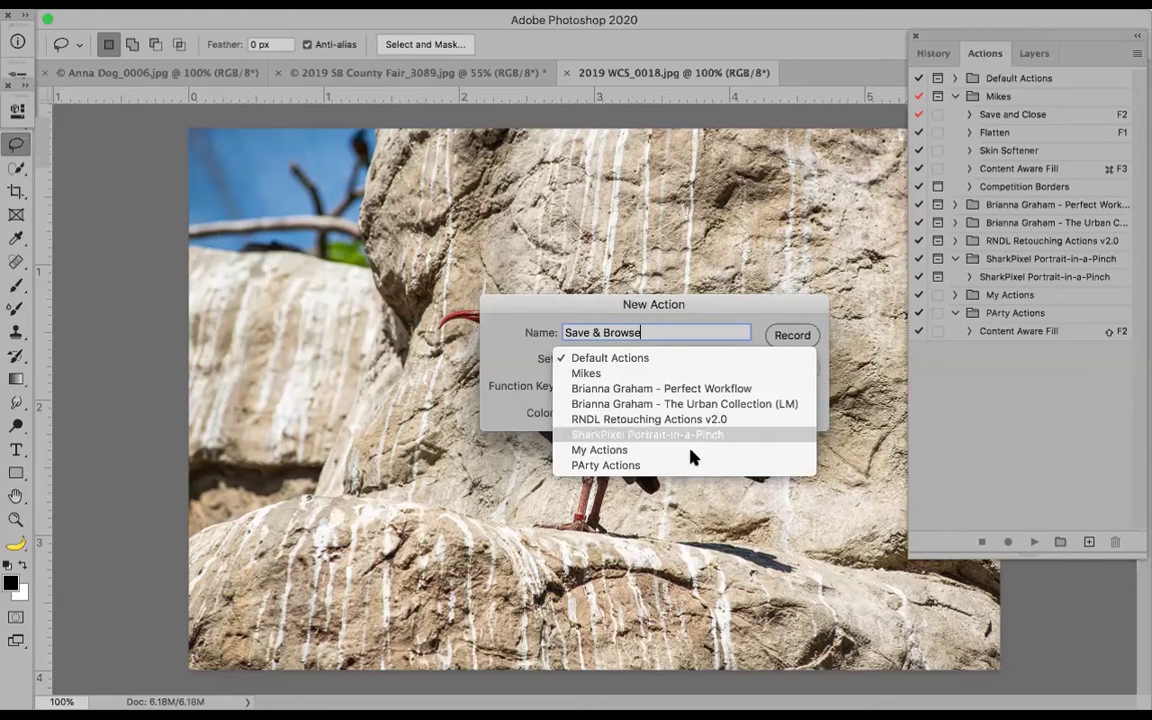
left_click(668, 465)
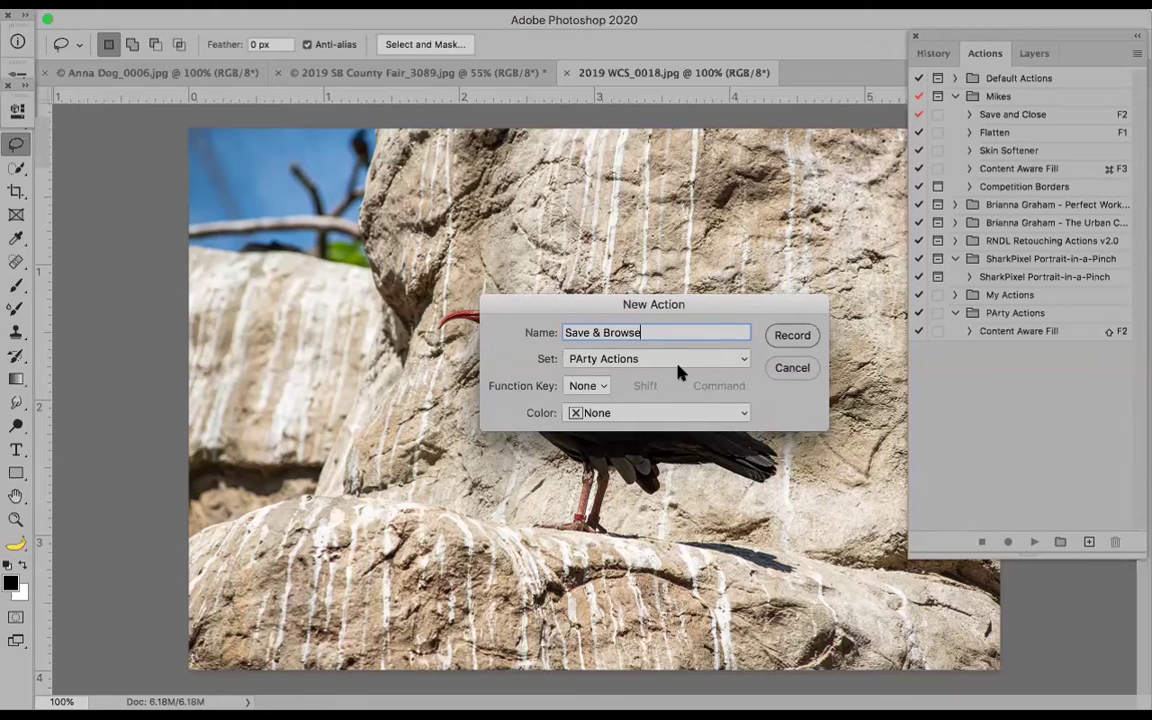
Give the Save & Browse action a Command+F2 shortcut and the colour Red
left_click(603, 387)
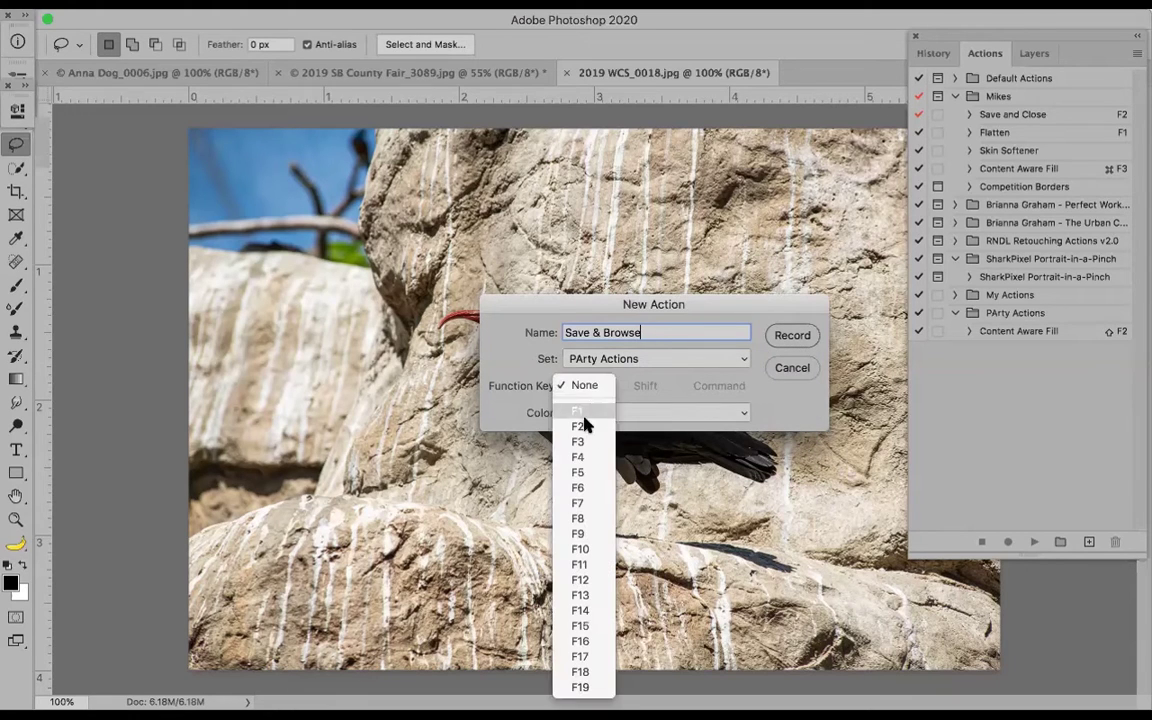
left_click(585, 427)
left_click(623, 386)
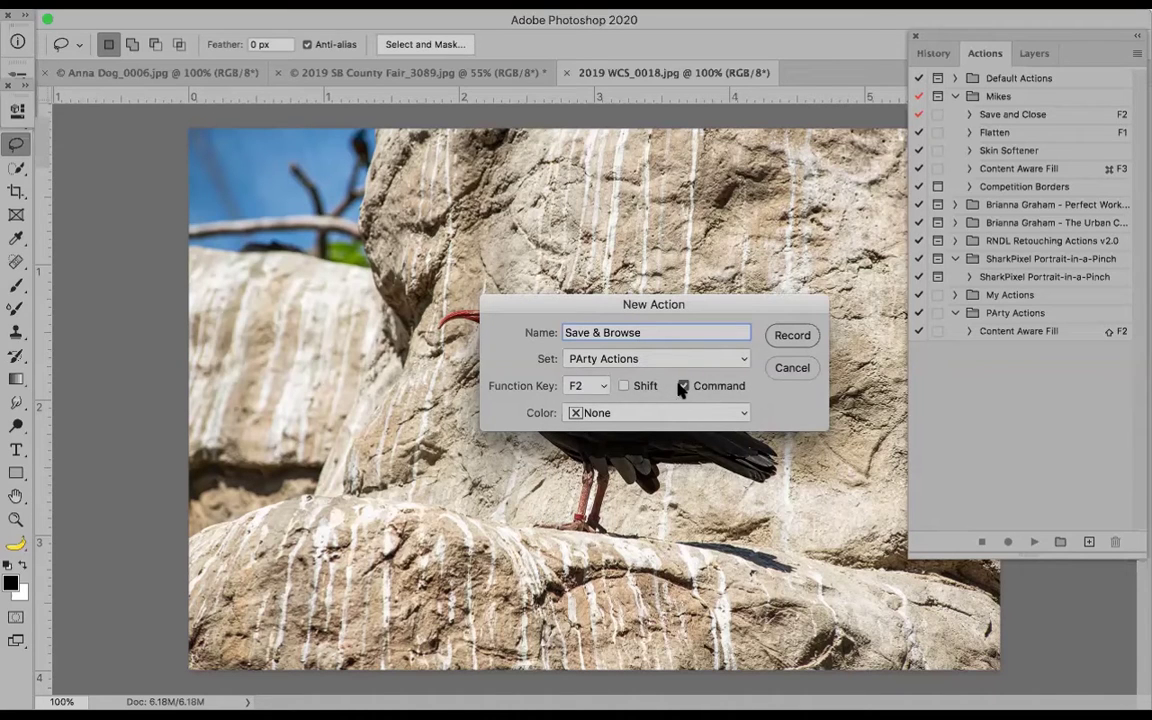
left_click(684, 386)
left_click(622, 386)
left_click(622, 386)
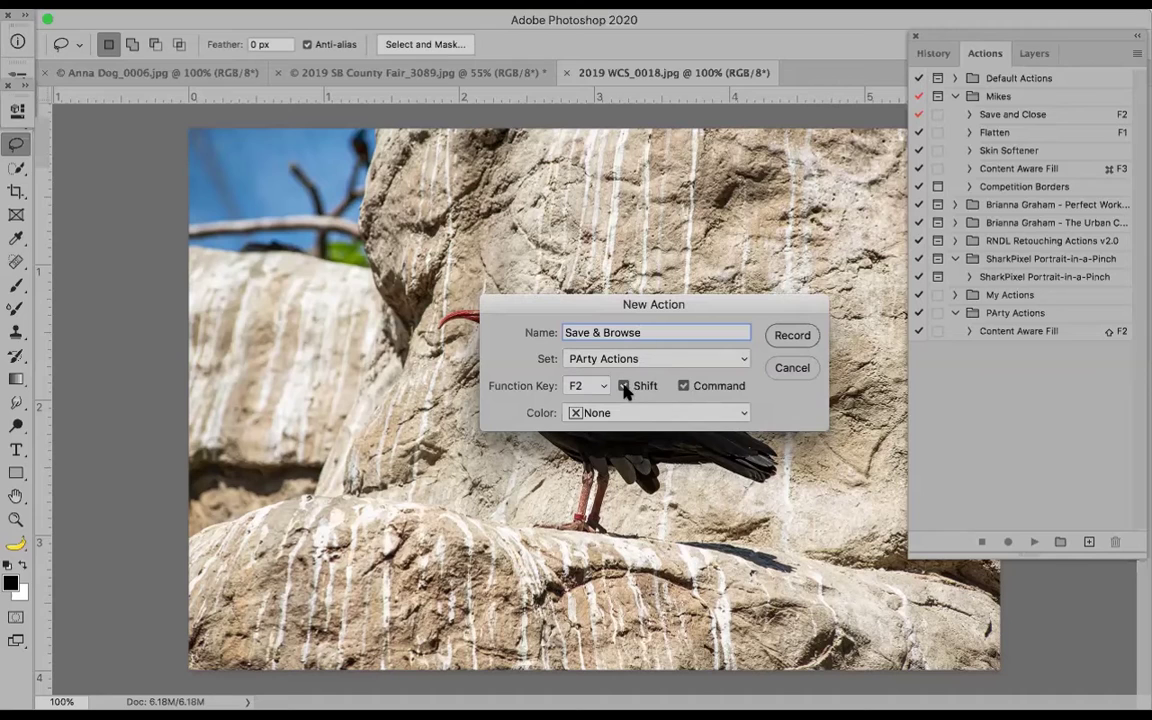
left_click(684, 386)
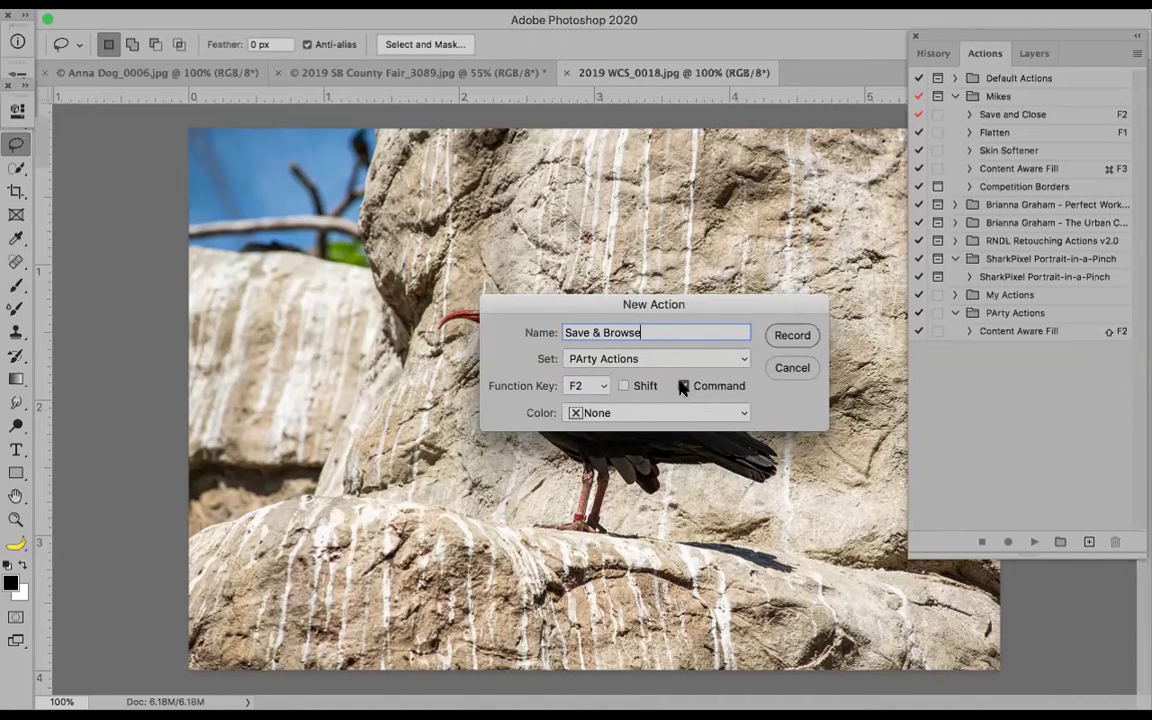
left_click(622, 386)
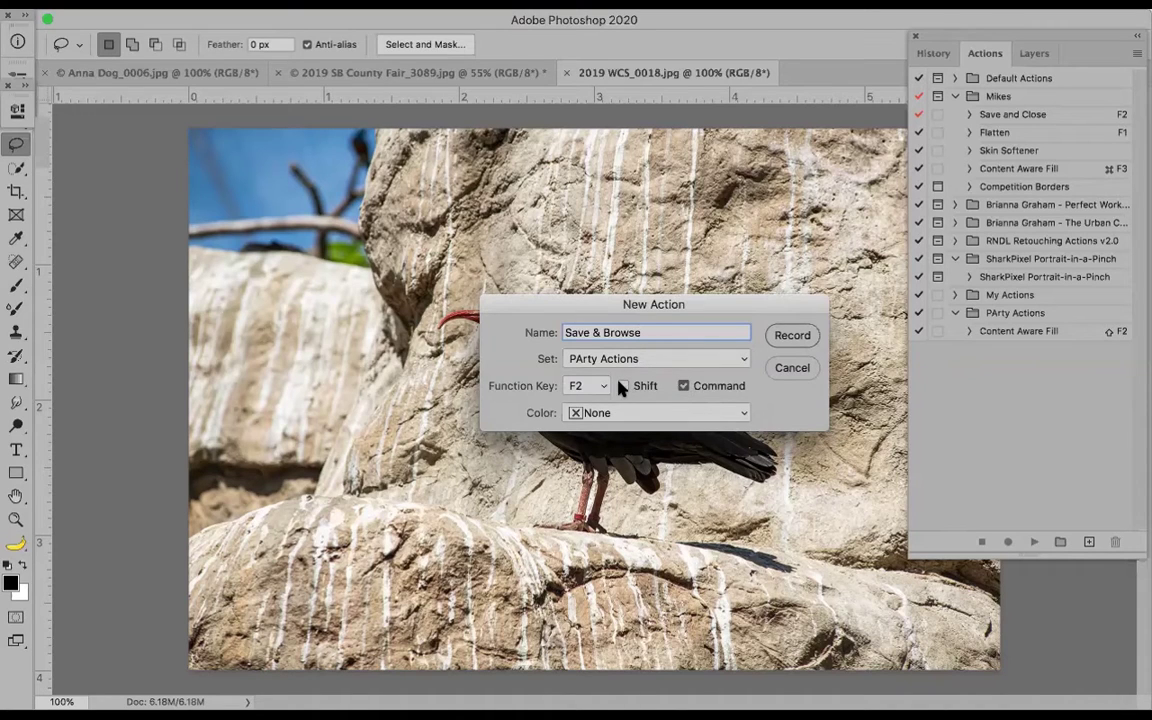
left_click(684, 386)
left_click(739, 411)
left_click(715, 438)
Cancel the New Action dialog and choose the 5 × 4 in, 300 ppi crop preset
left_click(786, 368)
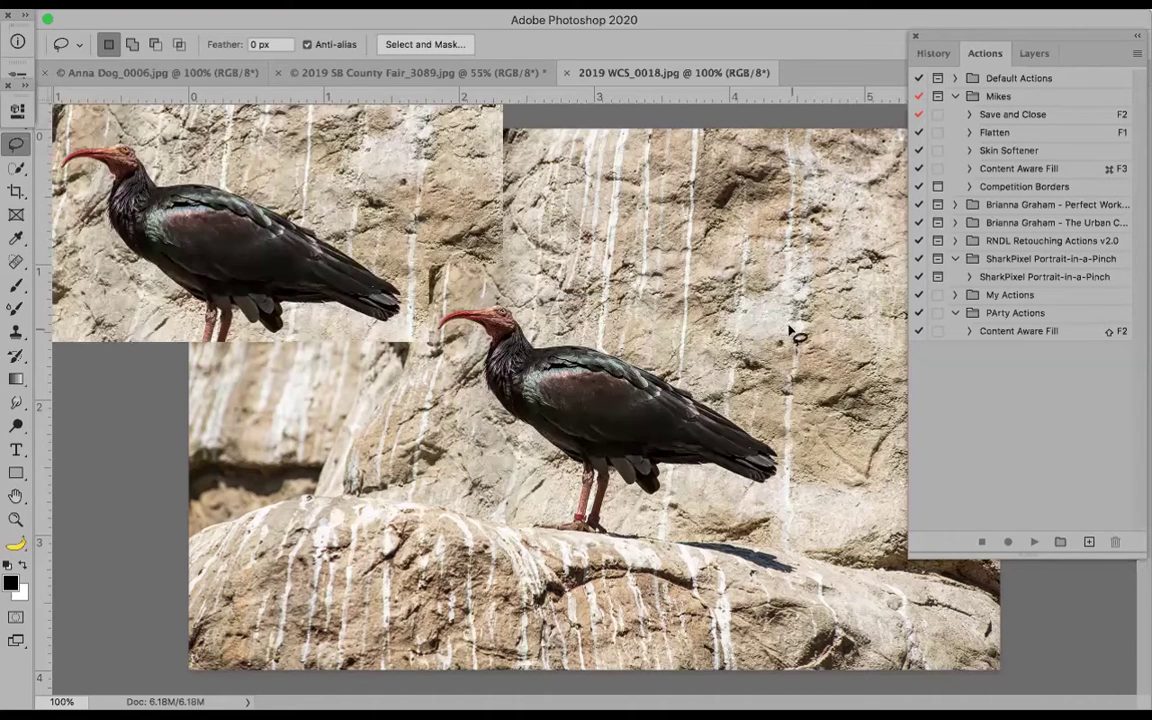
key("ctrl+minus")
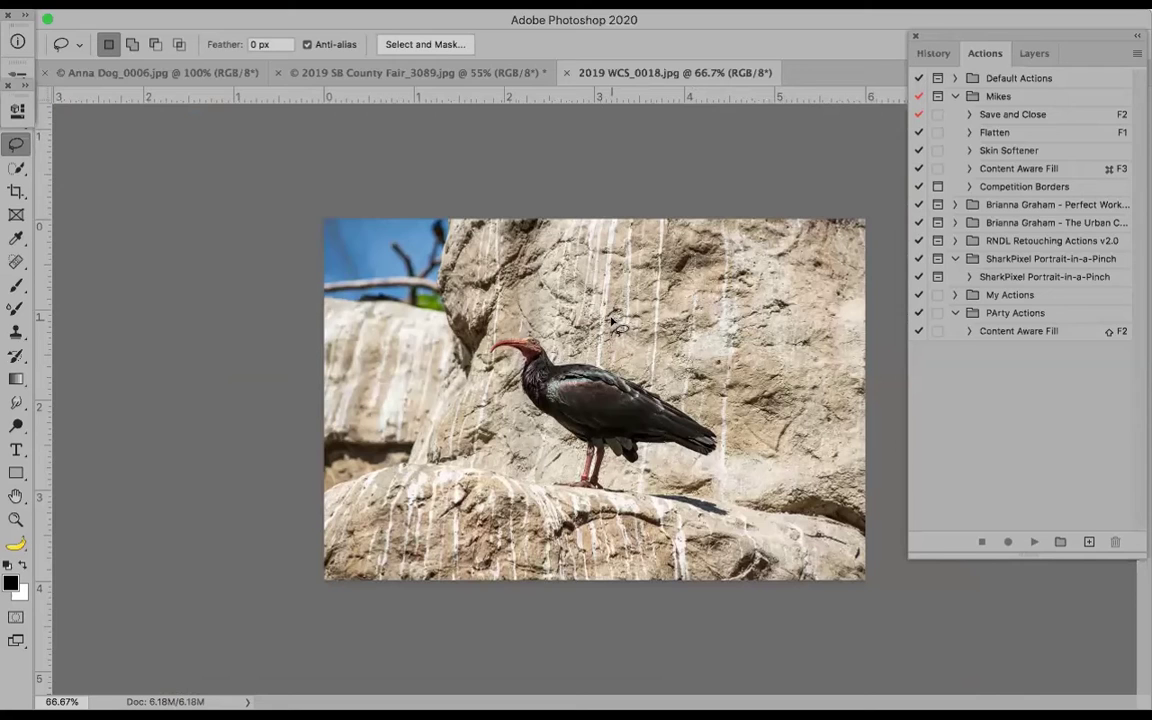
key("c")
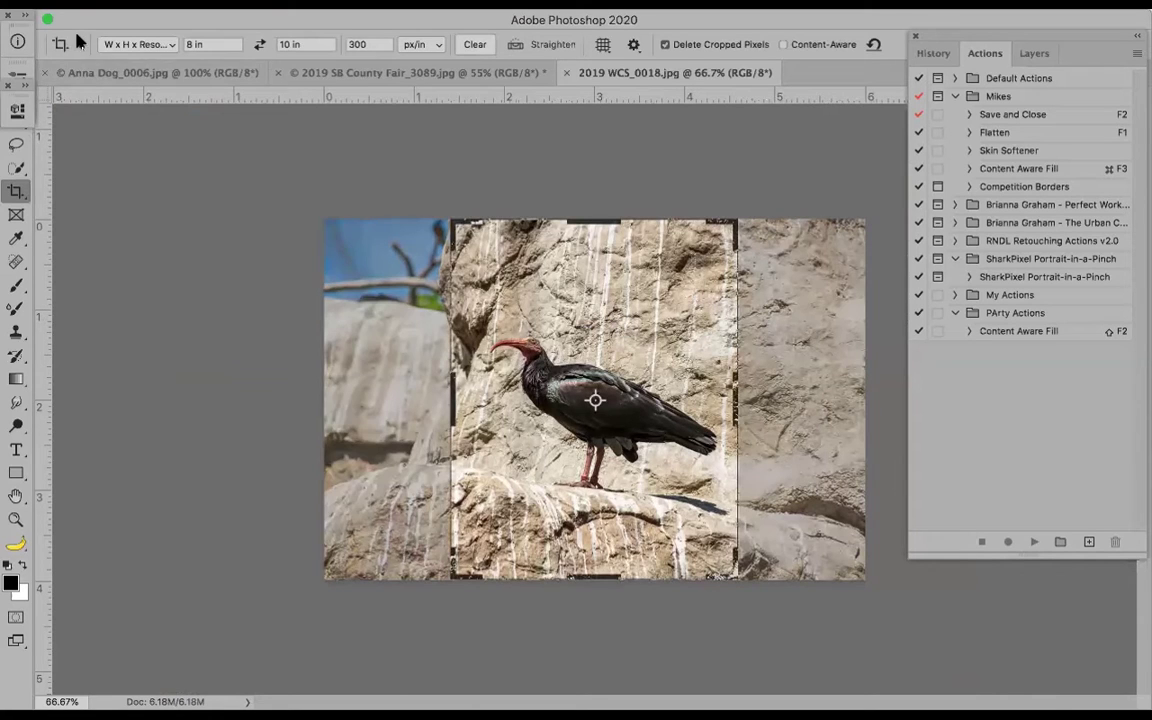
left_click(79, 44)
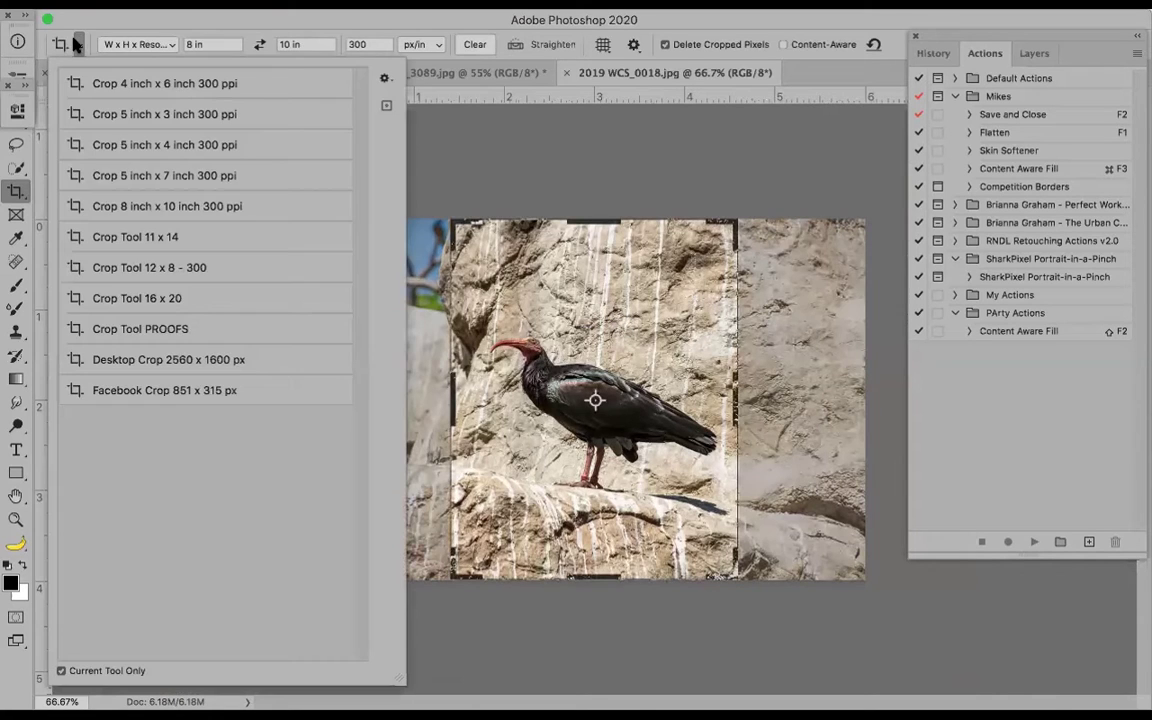
left_click(193, 146)
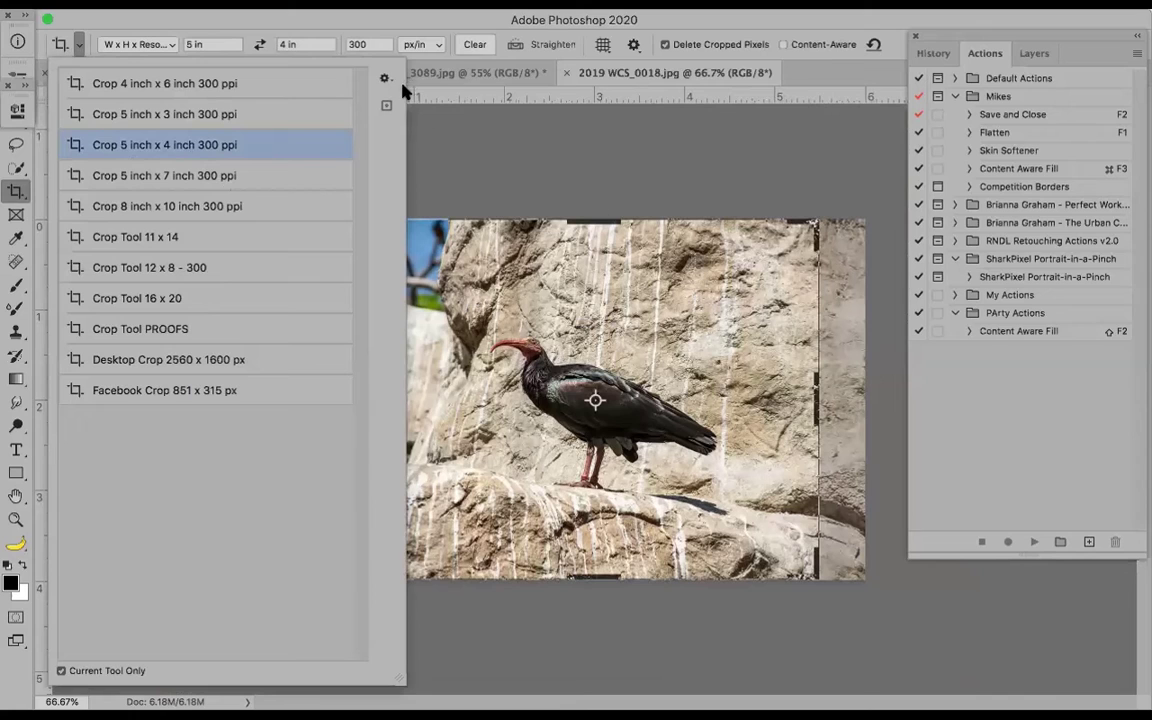
Position the crop box around the ibis and commit the crop
left_click(617, 77)
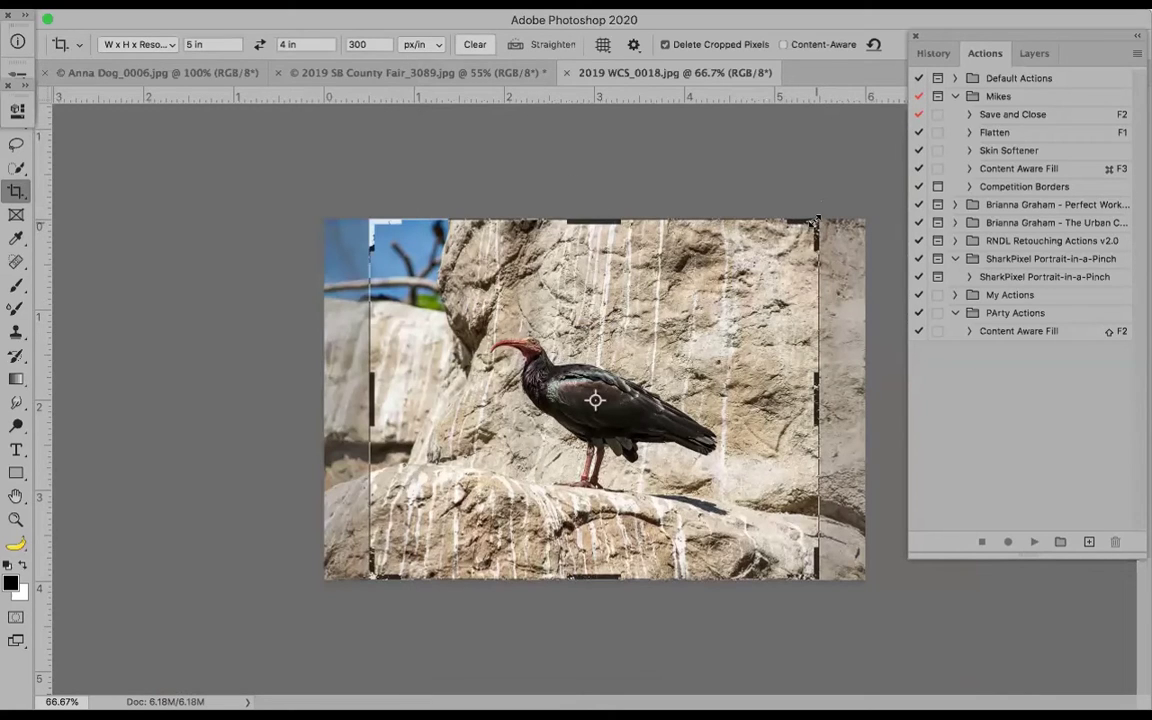
left_click_drag(815, 220, 797, 237)
key("Return")
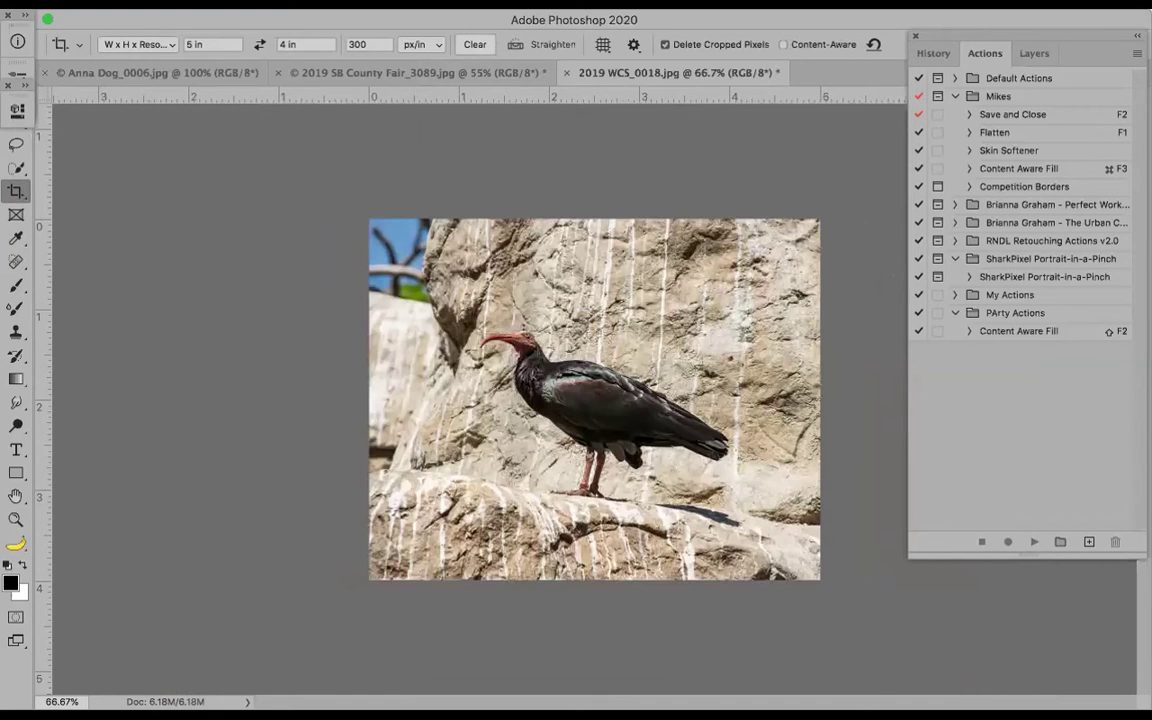
left_click(1137, 54)
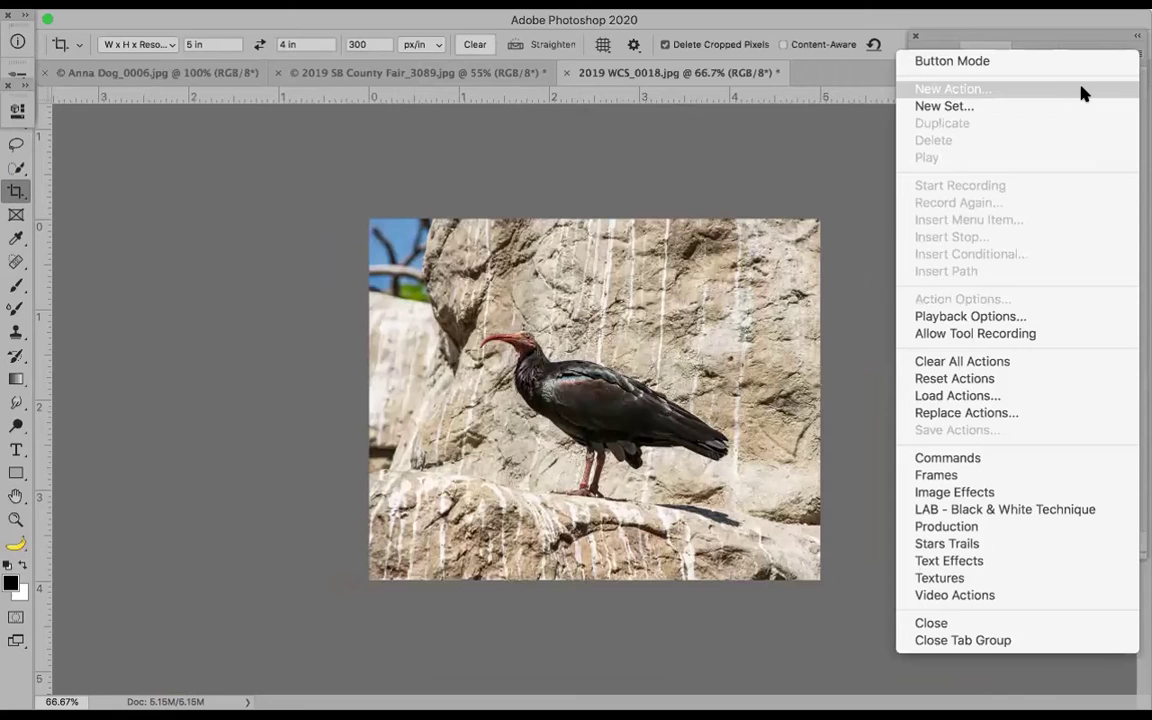
Record a new red 'Save and Browse' action with the Command+F2 shortcut
left_click(1085, 91)
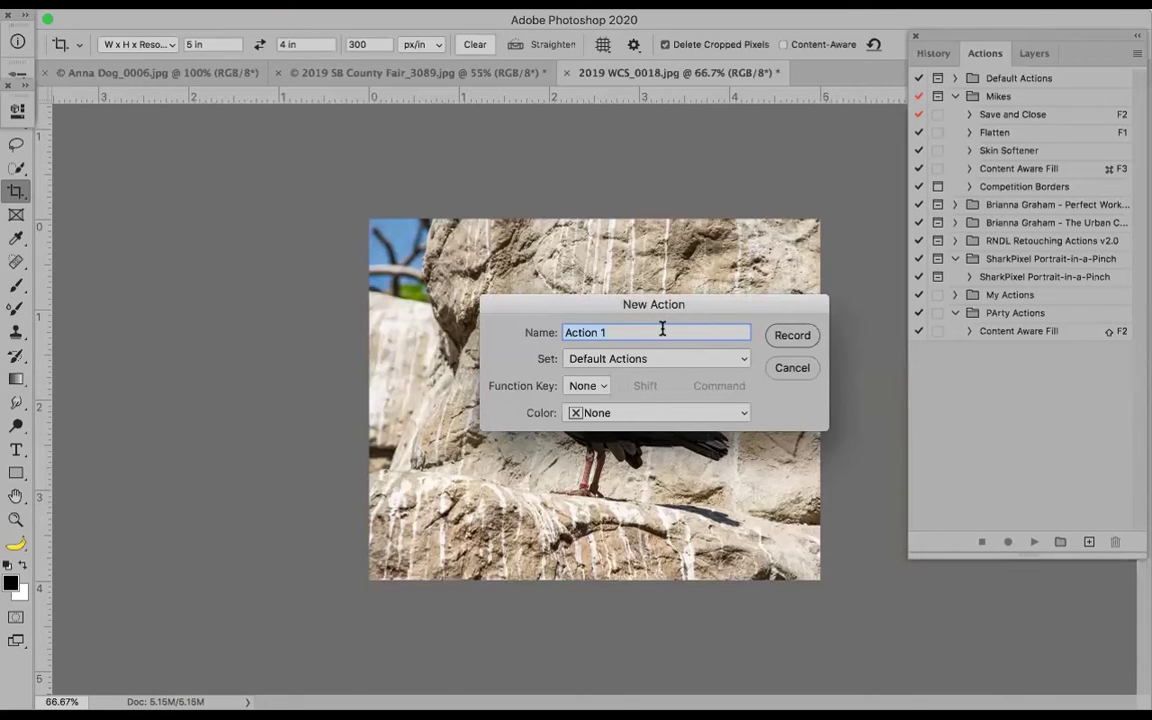
type("Save and Browse")
left_click(597, 386)
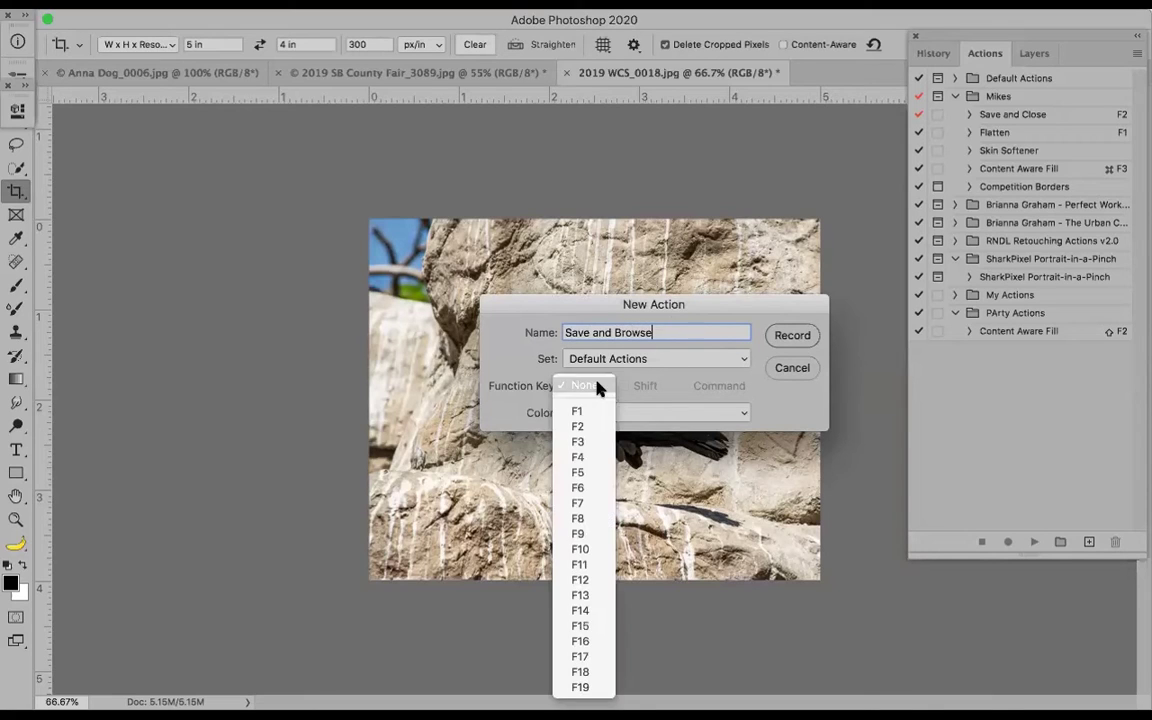
left_click(578, 426)
left_click(684, 386)
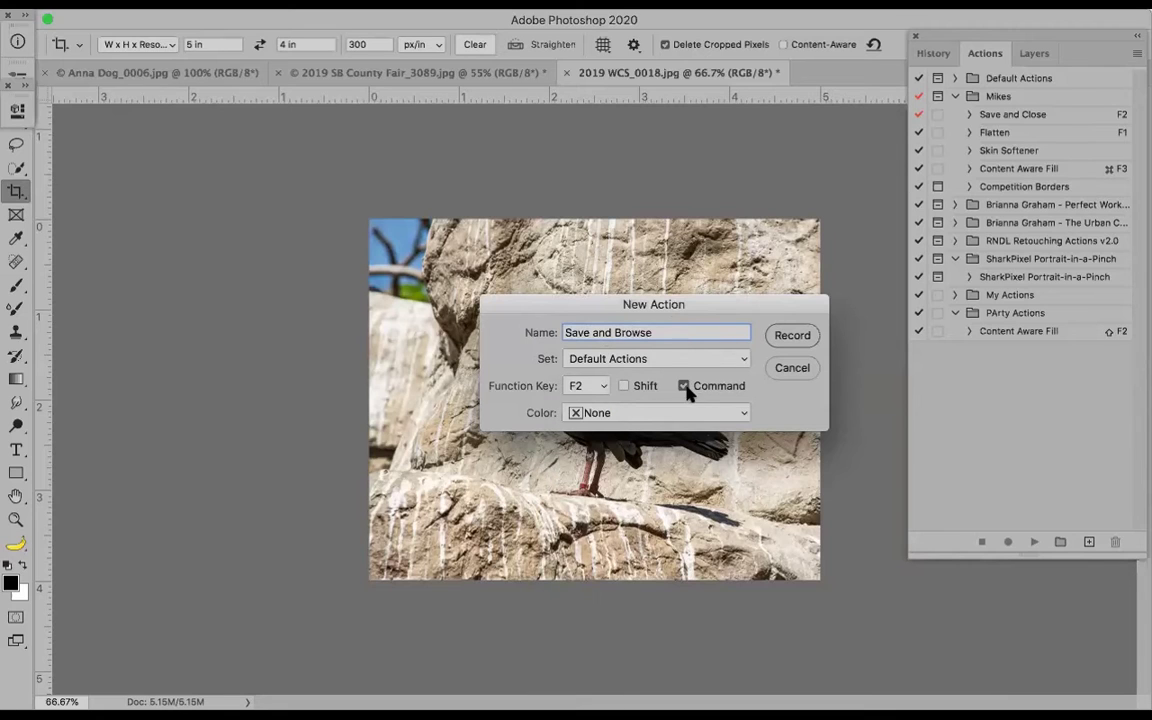
left_click(740, 412)
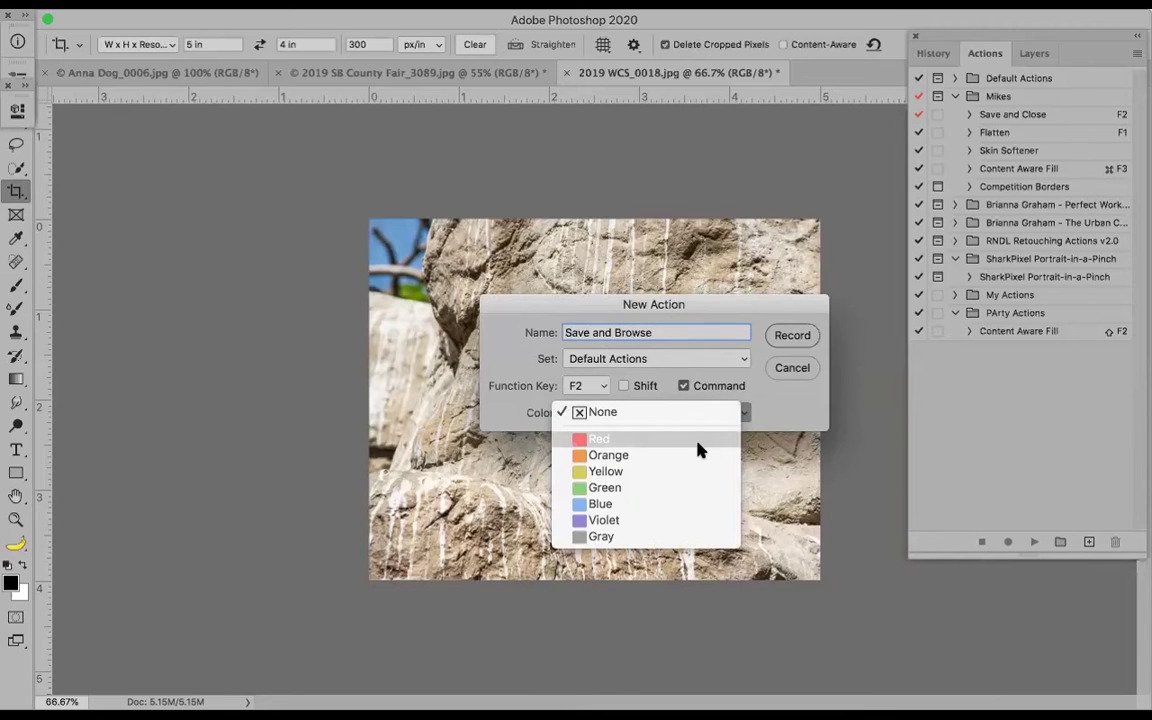
left_click(699, 443)
left_click(790, 336)
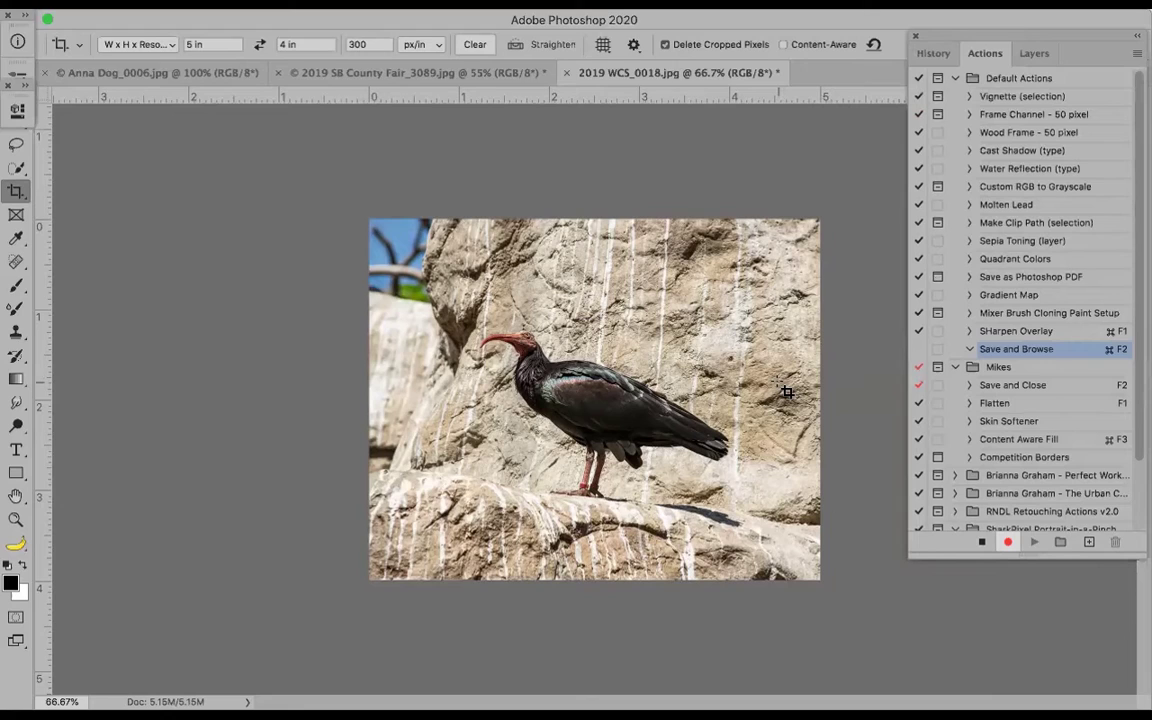
Save a copy of 2019 WCS_0018.jpg into a new '_Proof' folder inside Birds
left_click(978, 544)
key("ctrl")
key("ctrl+F2")
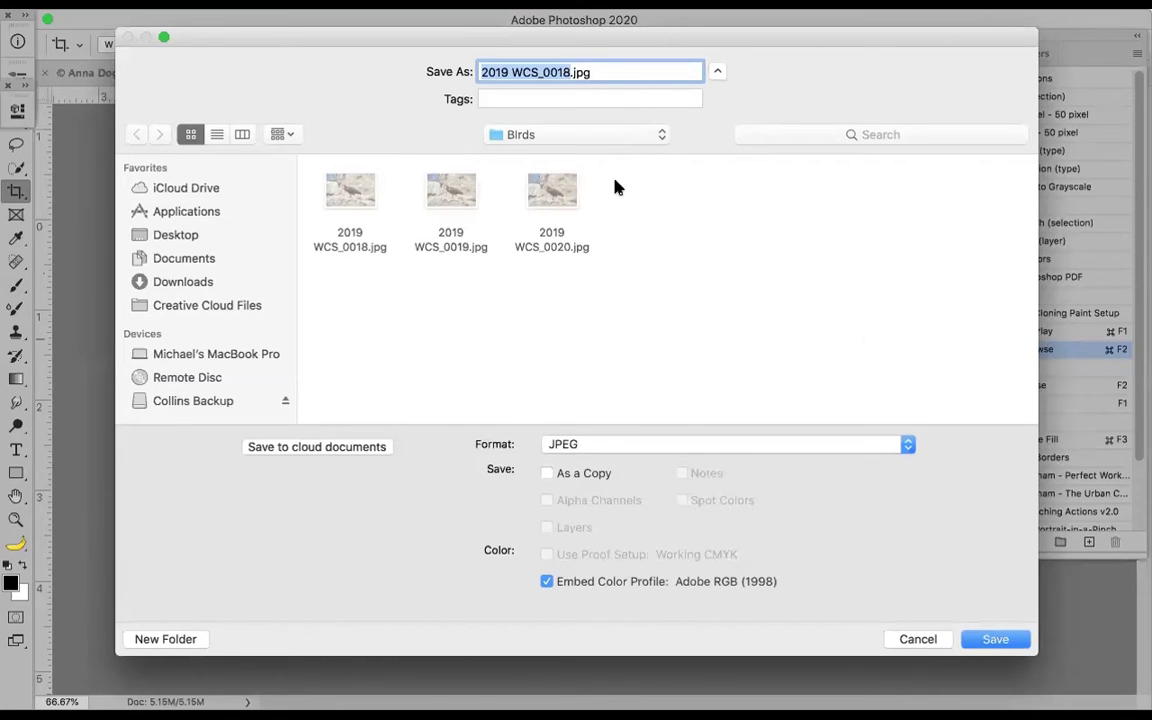
left_click(185, 637)
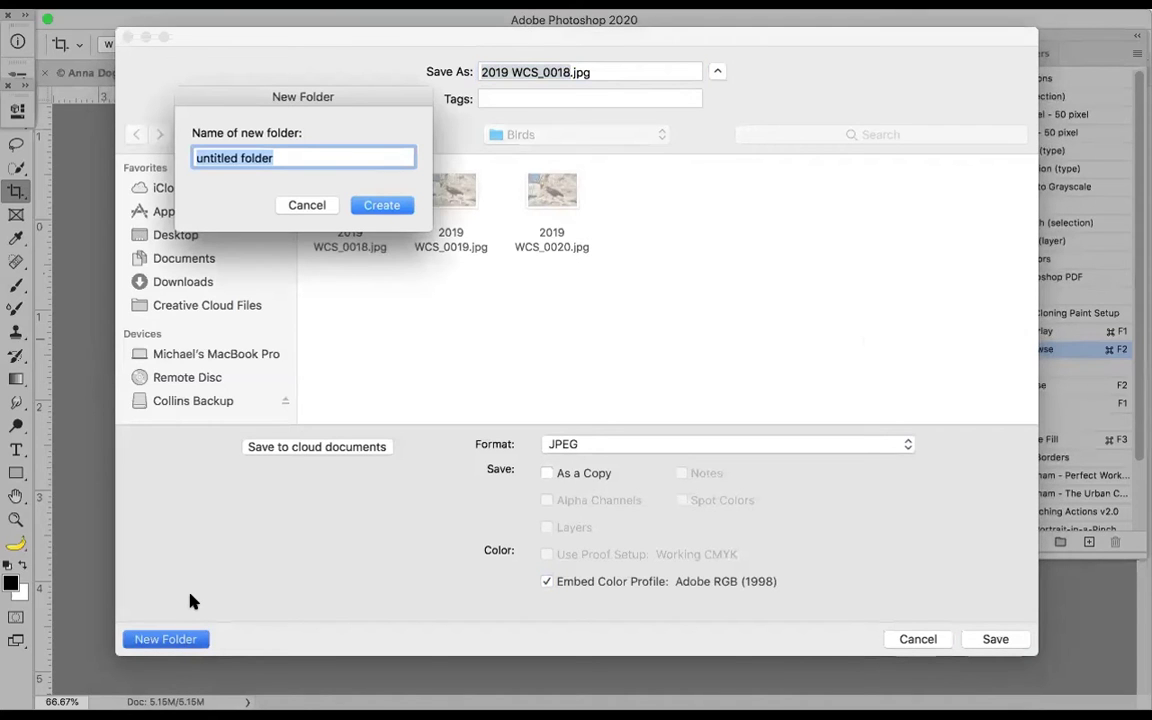
key("BackSpace")
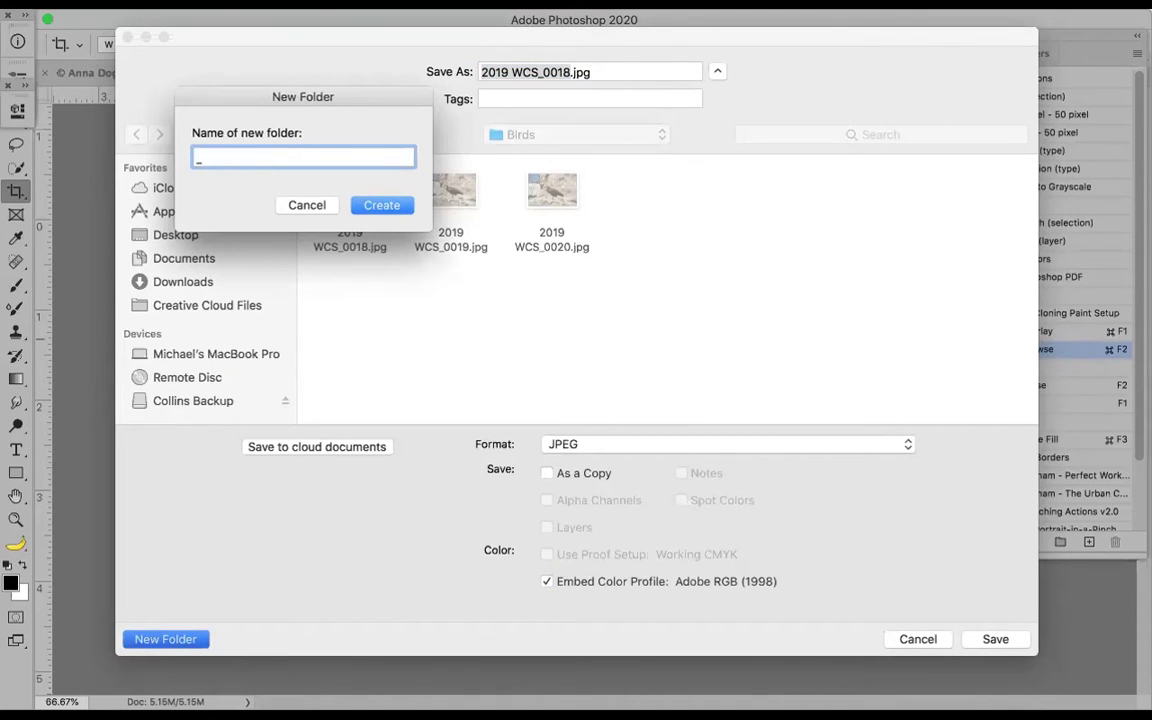
type("_Proof")
left_click(383, 205)
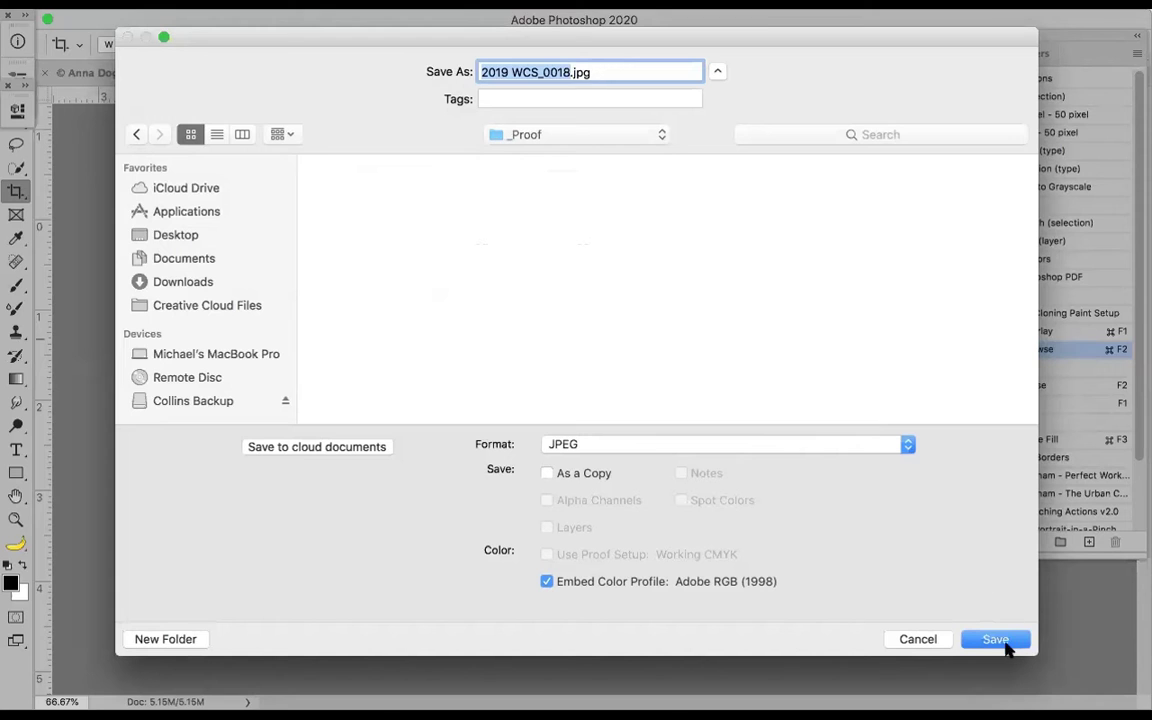
left_click(993, 637)
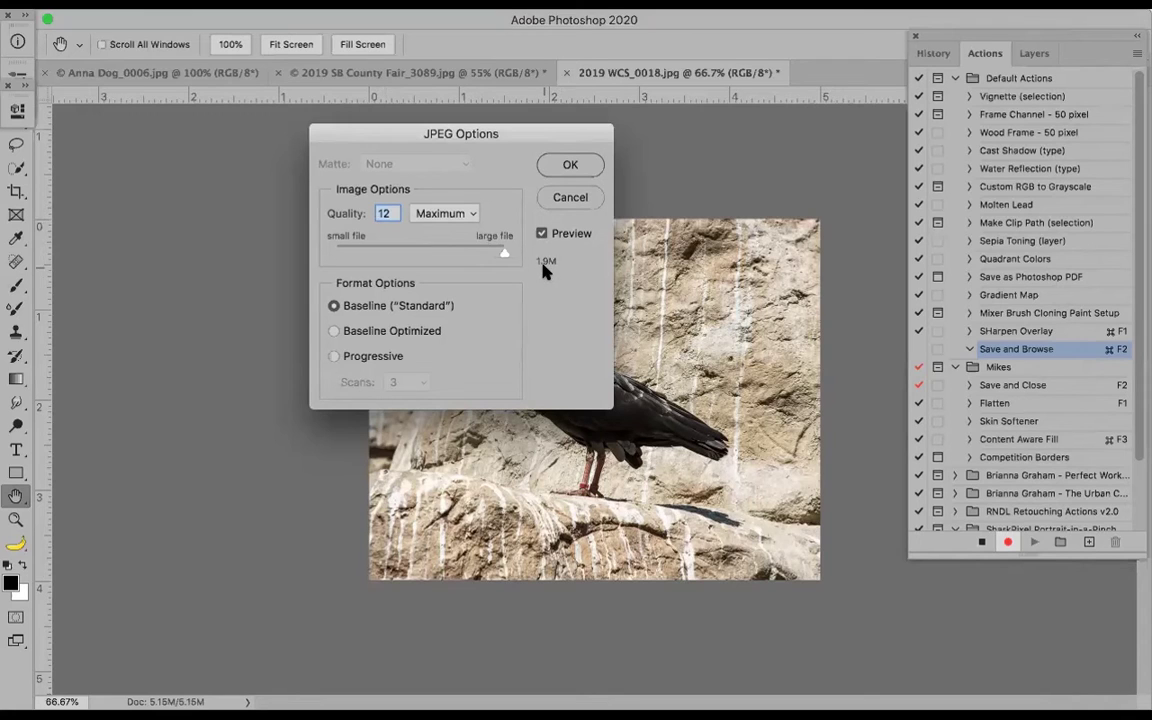
Set the JPEG quality slider to 11 and confirm the save
left_click_drag(497, 250, 479, 251)
left_click(570, 165)
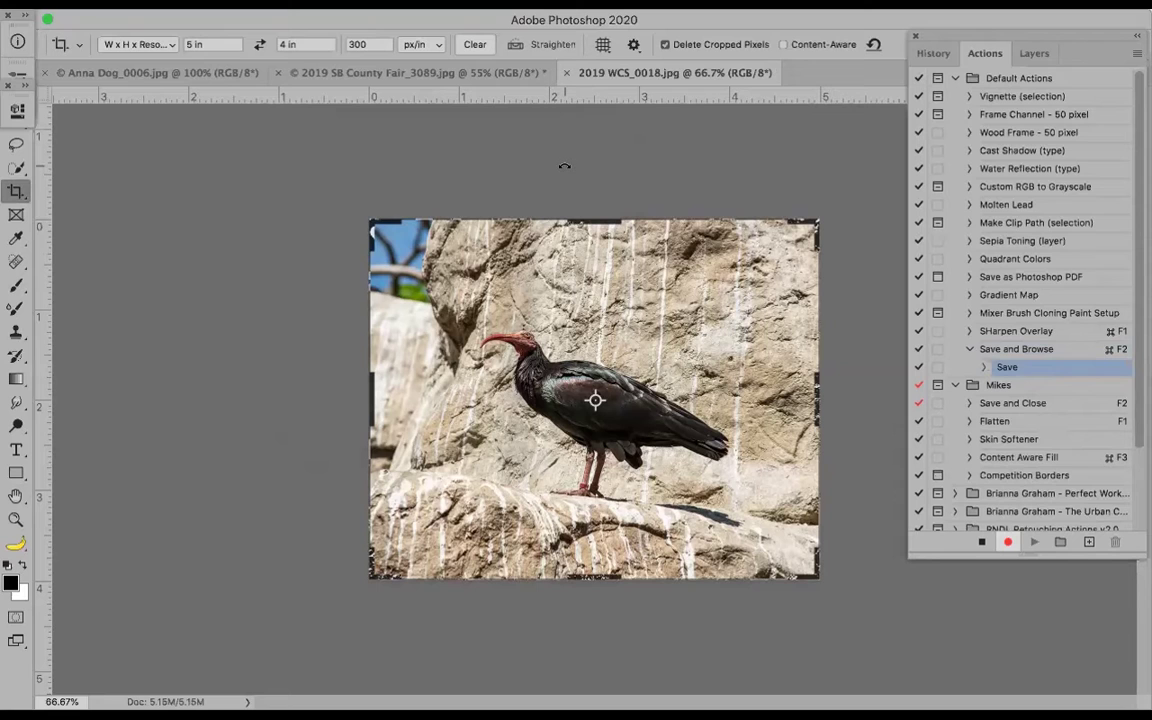
Close the ibis photo, then choose File > Browse in Bridge
key("ctrl+w")
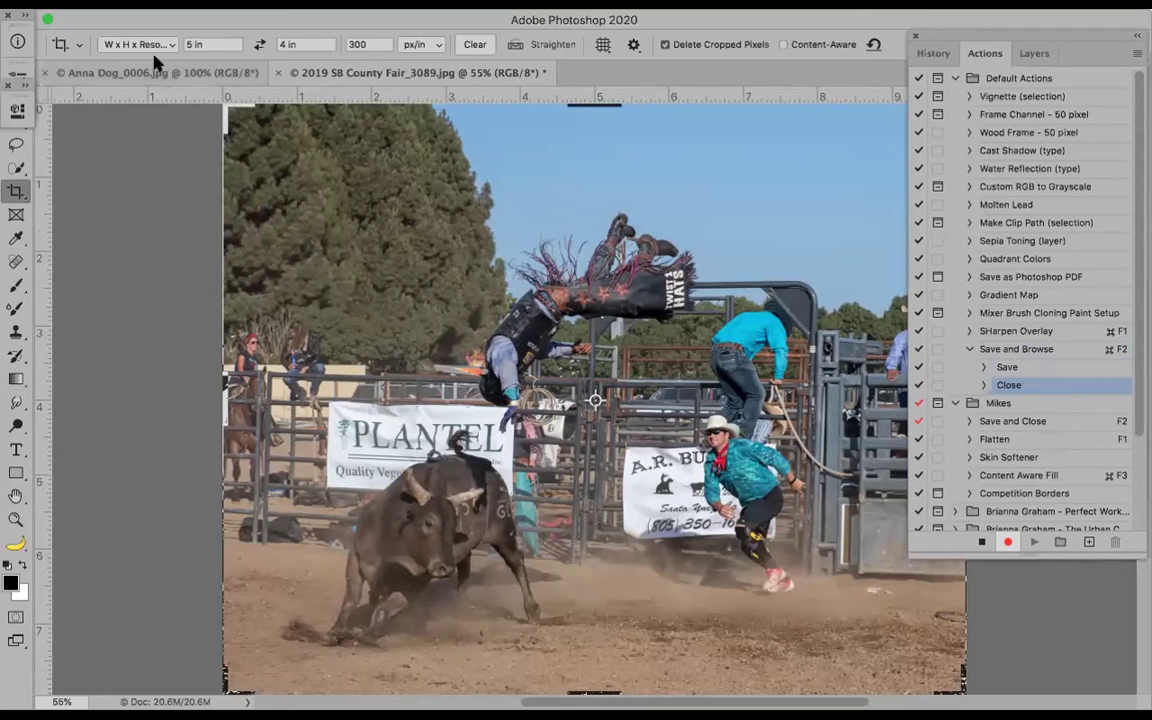
left_click(142, 3)
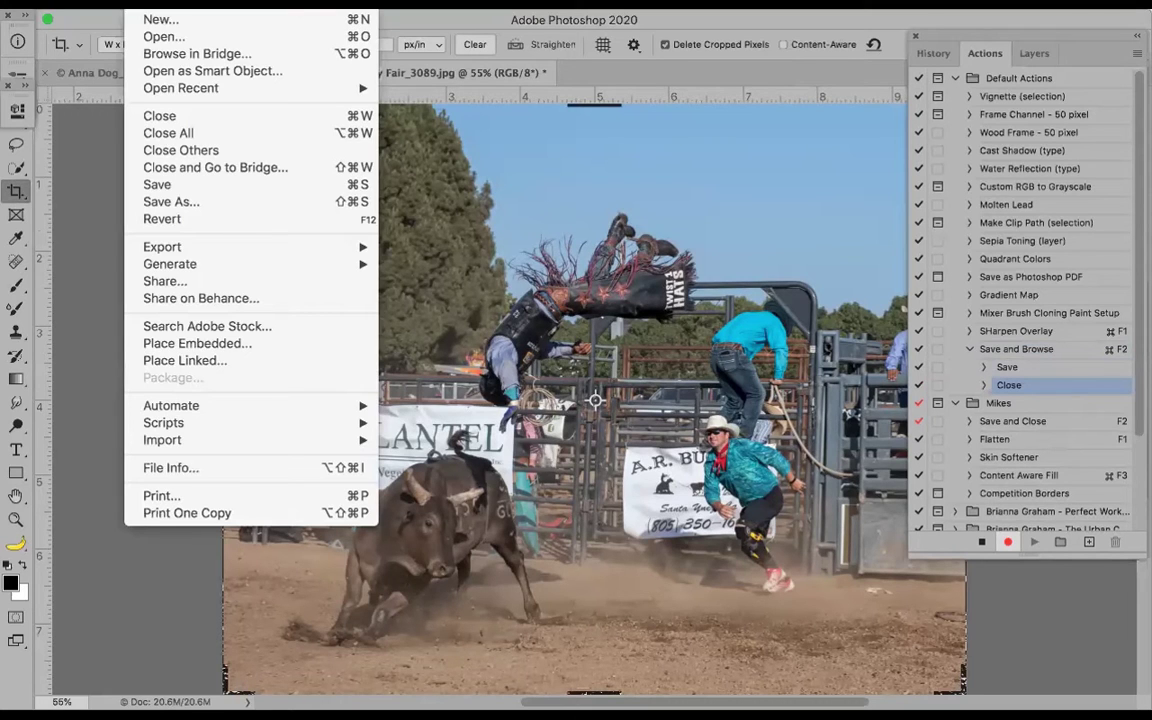
left_click(156, 54)
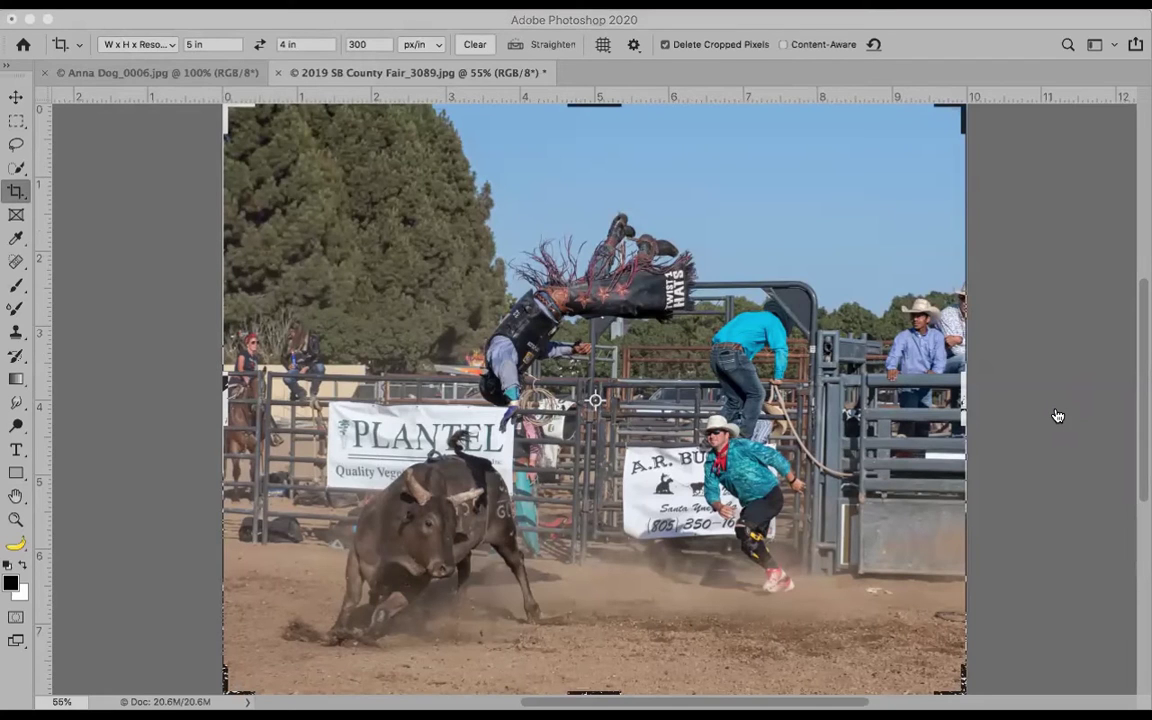
Back in Photoshop, stop recording Save and Browse, then hide and restore the panels
left_click(1056, 415)
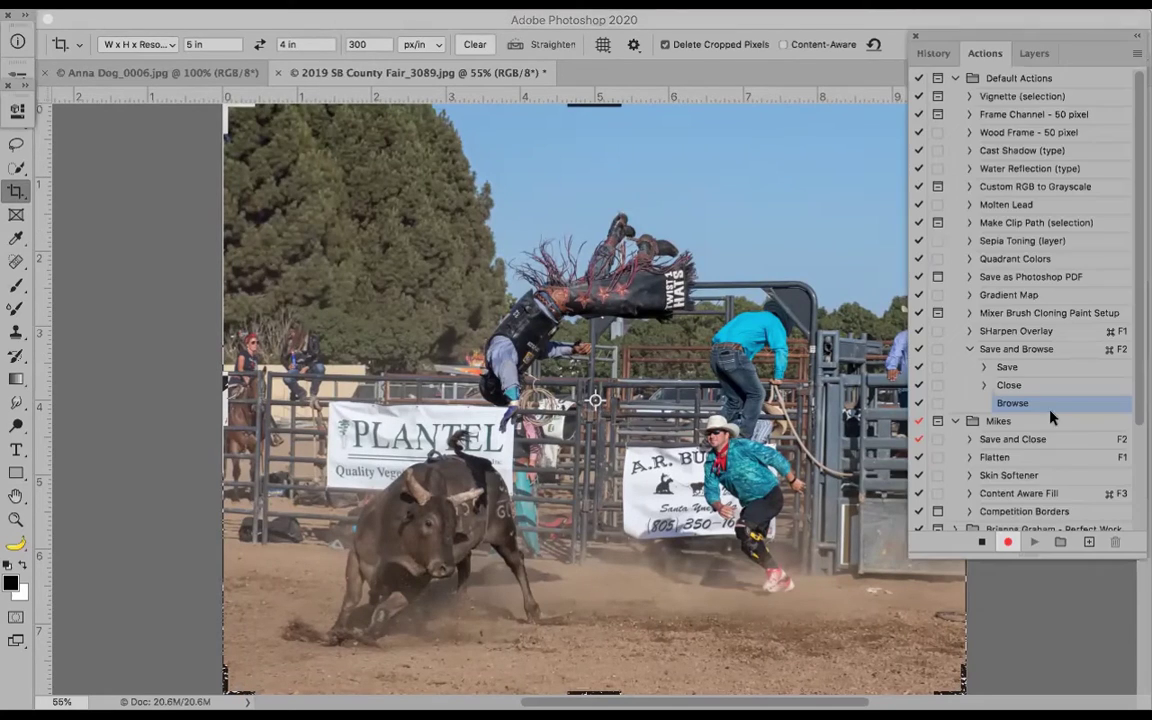
left_click(979, 543)
left_click(979, 543)
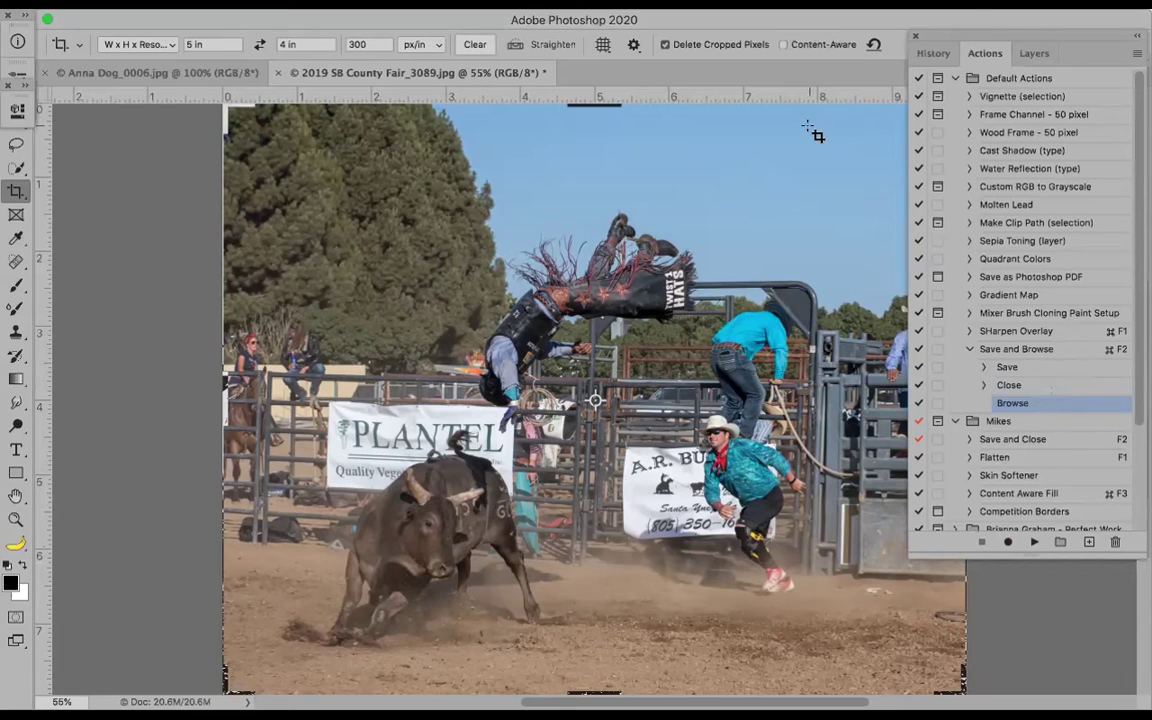
key("shift+Tab")
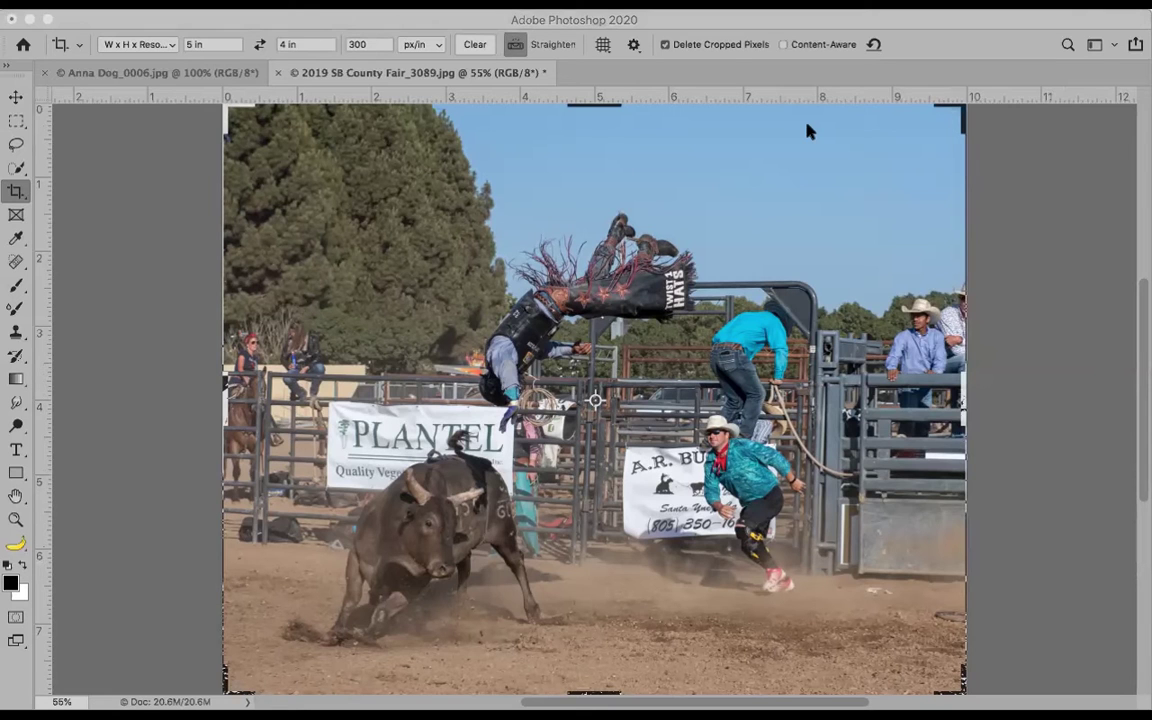
key("shift+Tab")
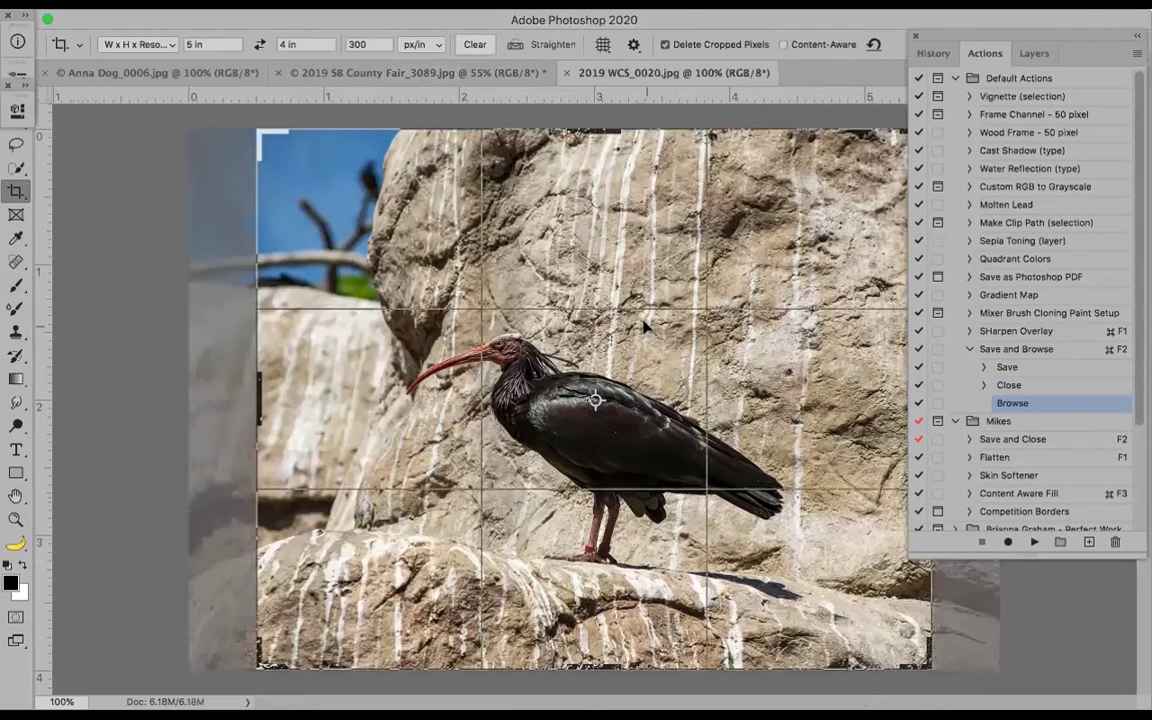
Crop the 2019 WCS_0020.jpg ibis photo and play the Save and Browse action
left_click(575, 300)
key("Return")
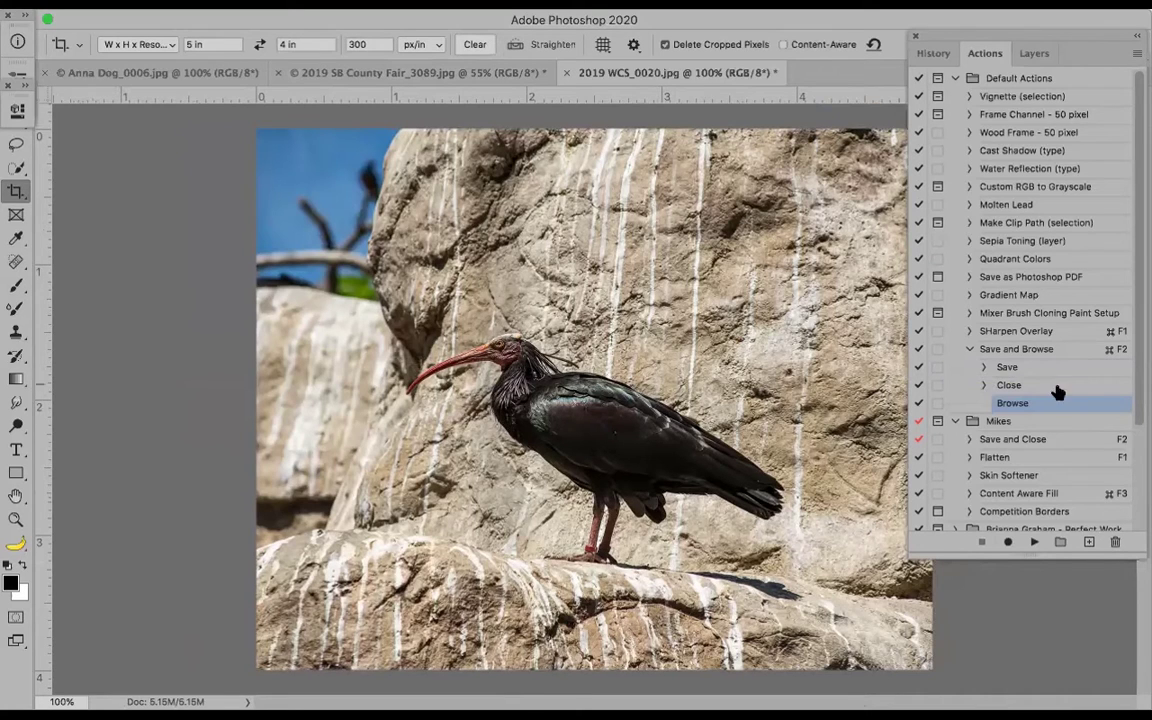
left_click(1003, 354)
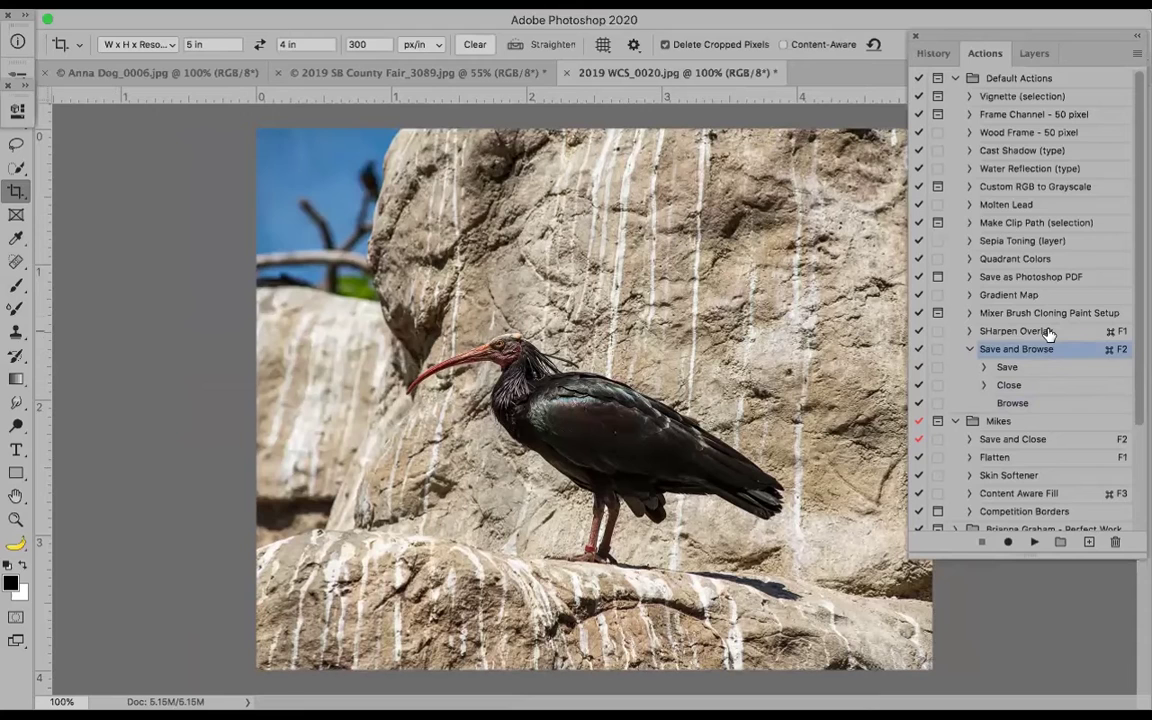
key("super+F2")
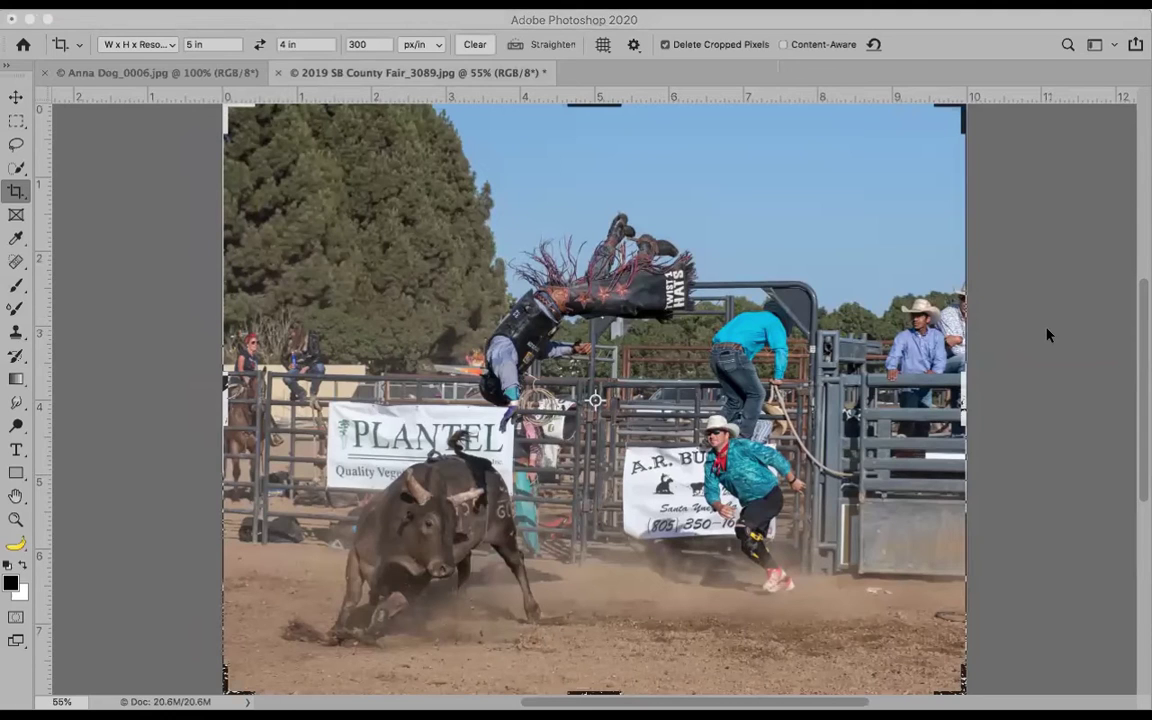
left_click(1048, 336)
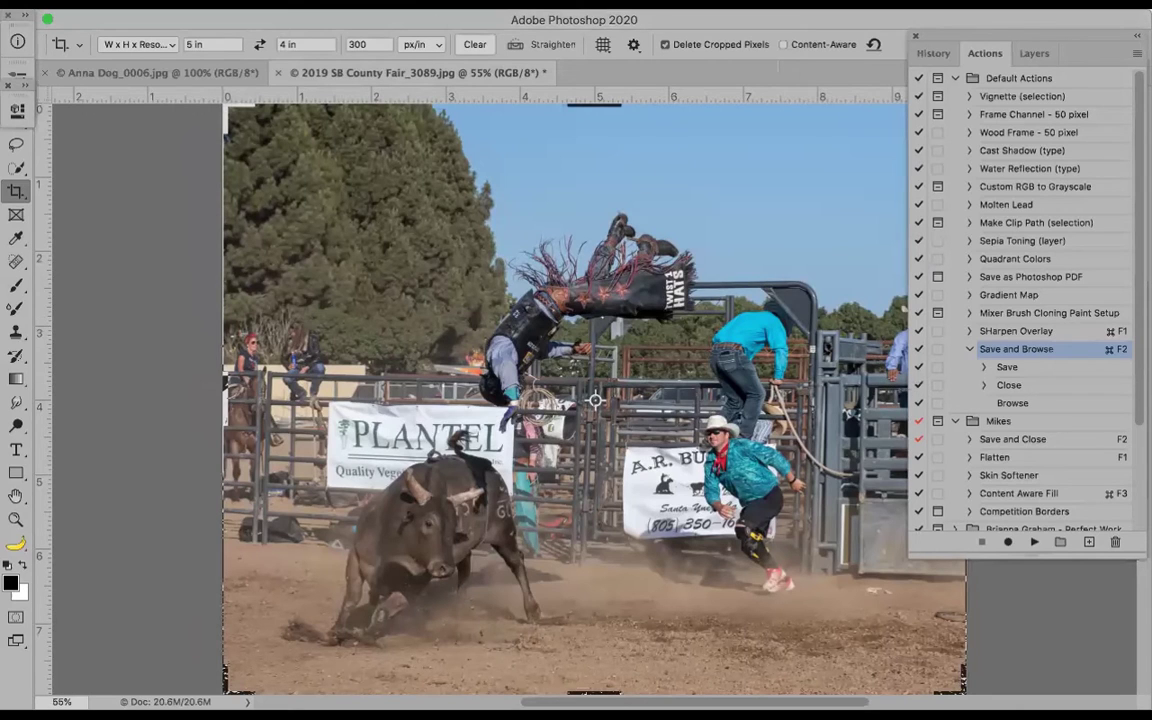
left_click(140, 3)
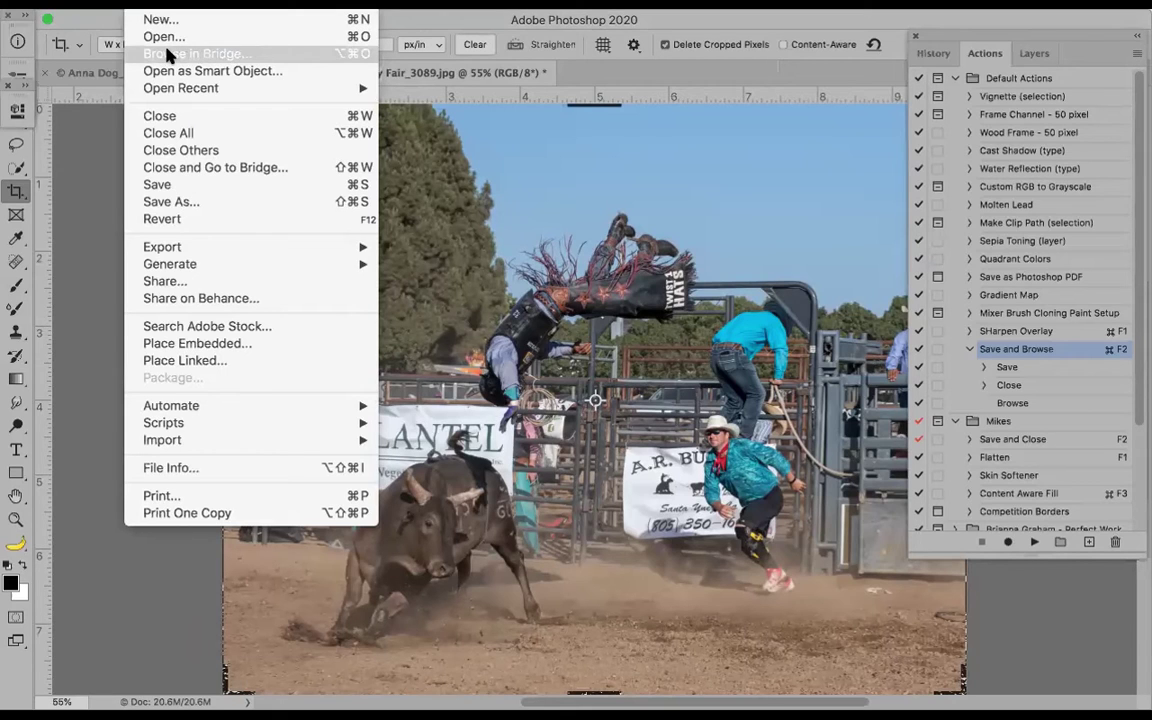
key("Escape")
key("shift+Tab")
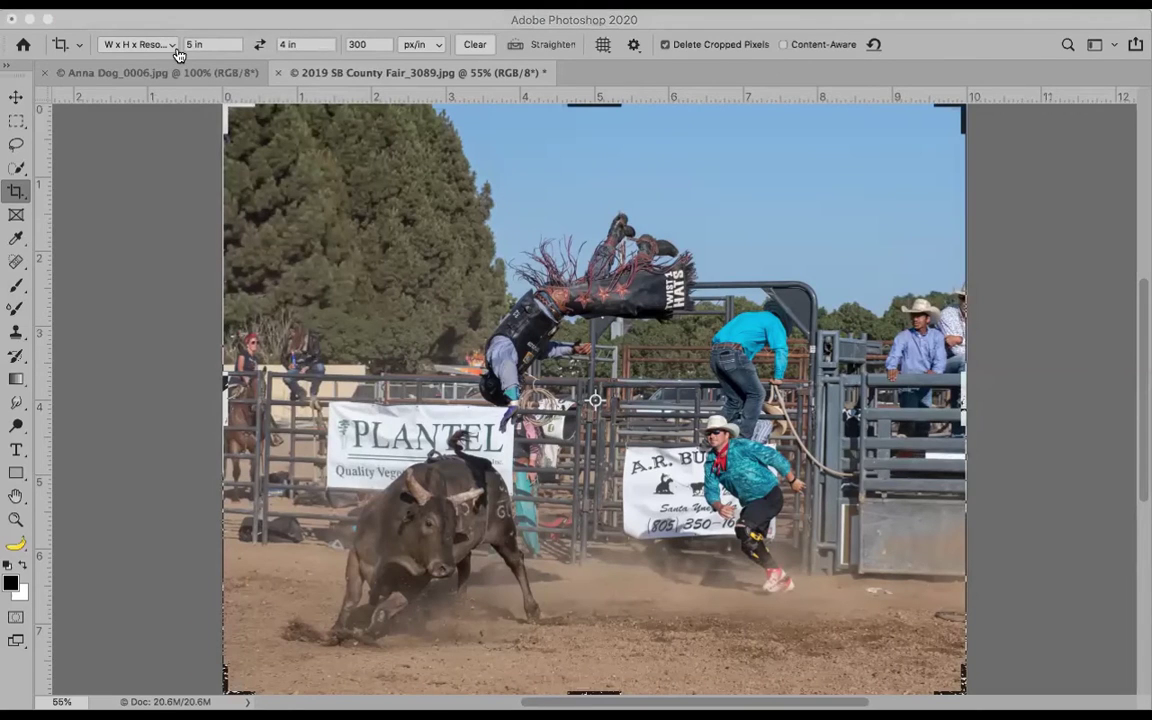
key("alt+F9")
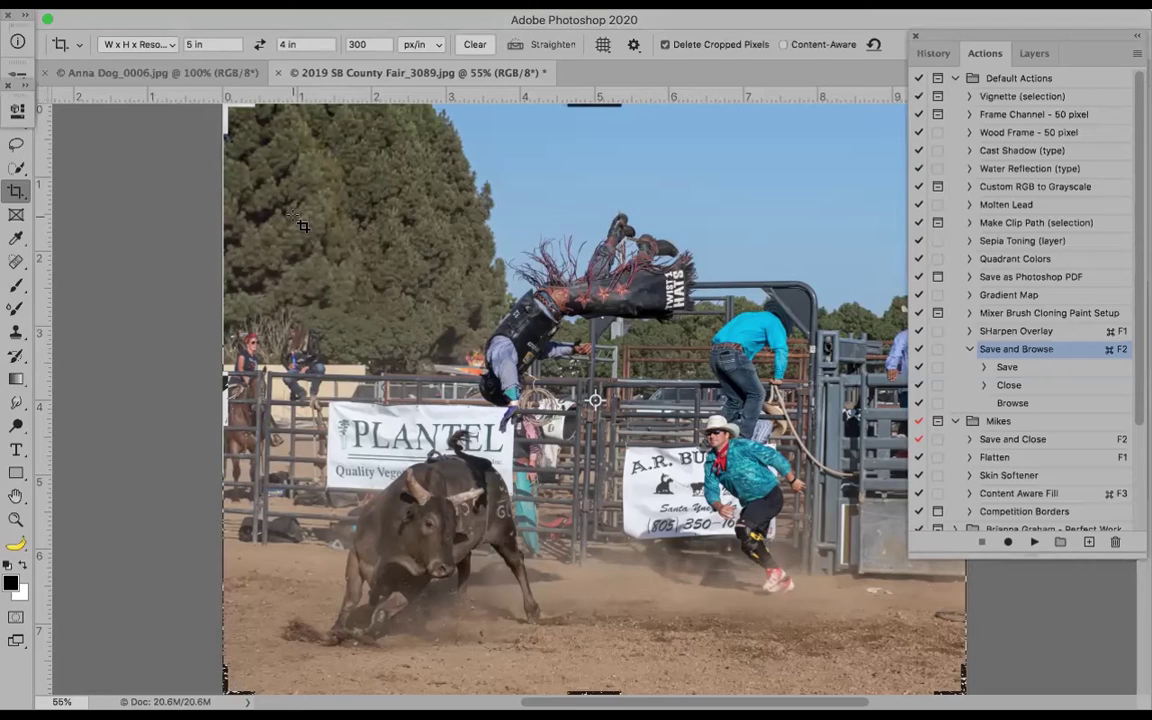
Collapse the Mikes set and drag Save and Browse into the PArty Actions set
left_click(969, 349)
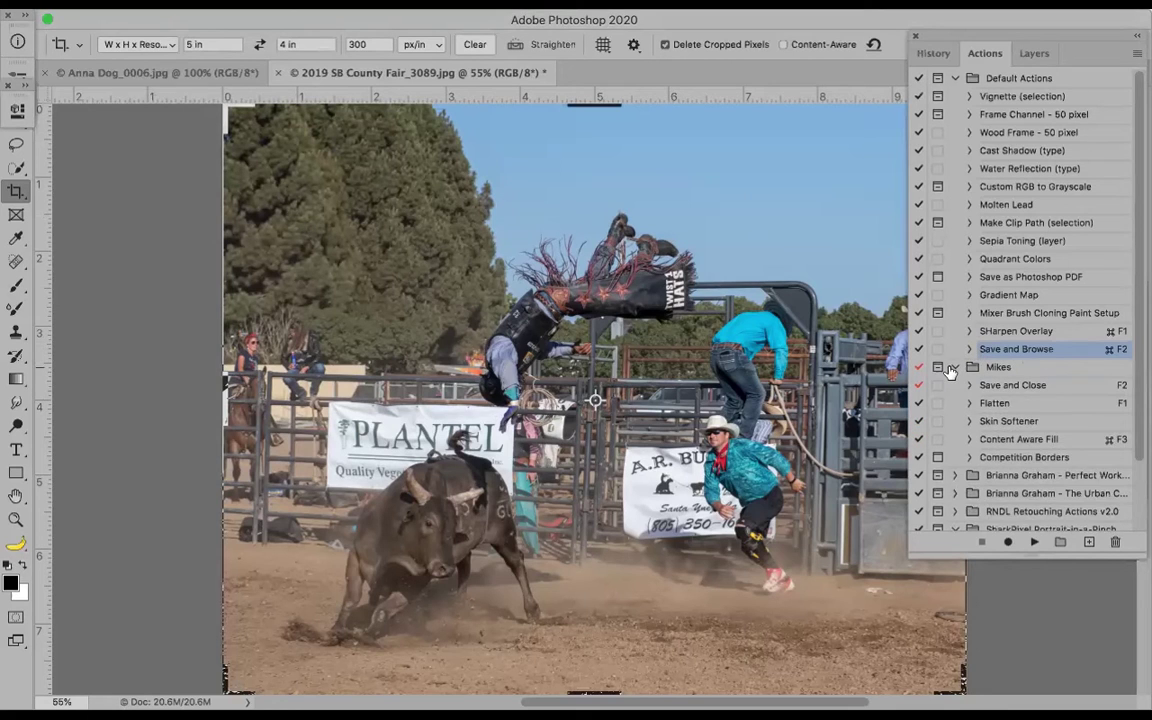
left_click(955, 367)
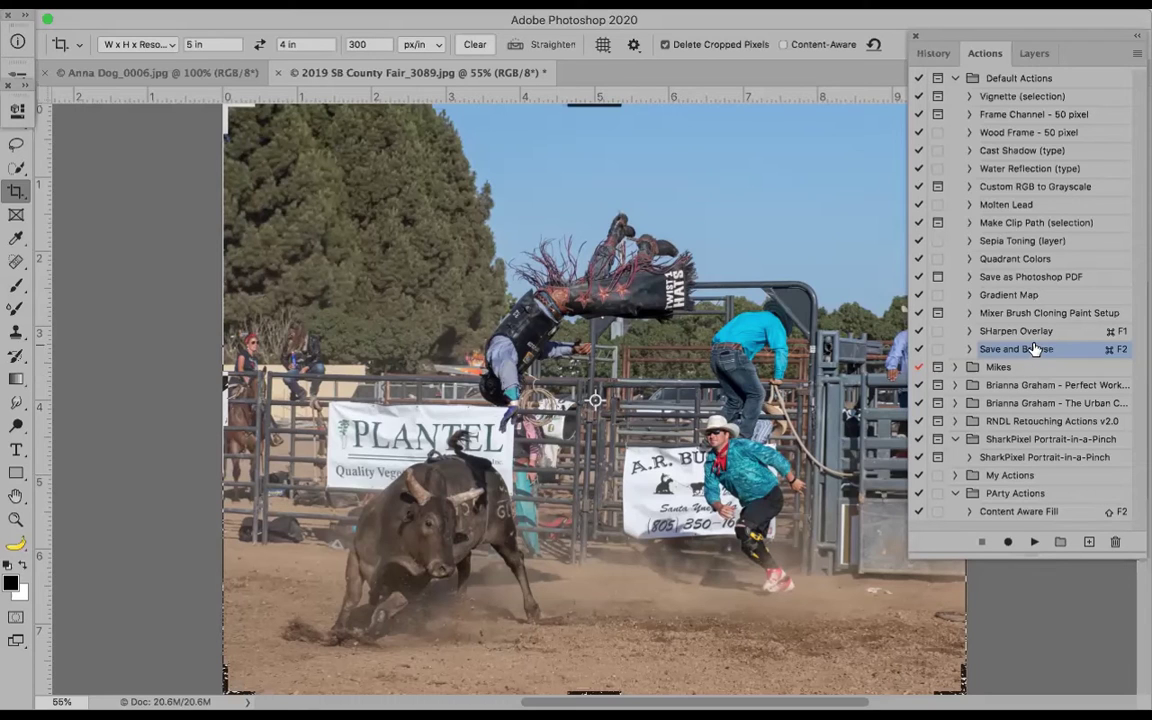
left_click_drag(1032, 350, 1015, 494)
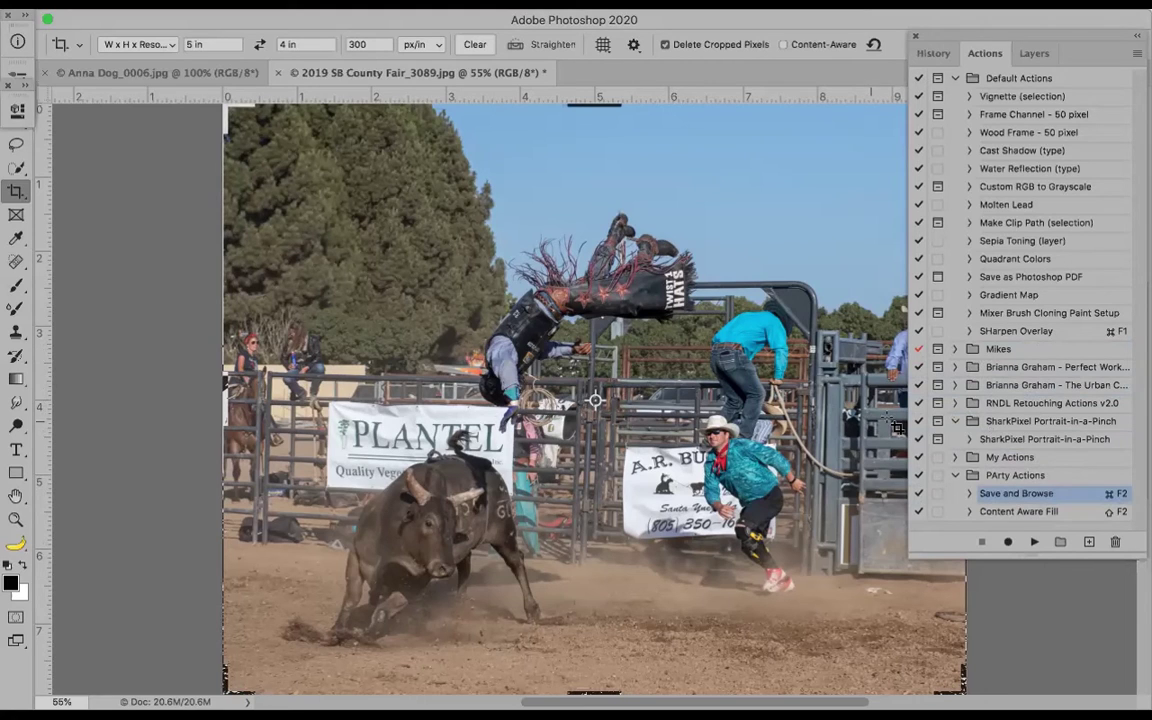
left_click(998, 477)
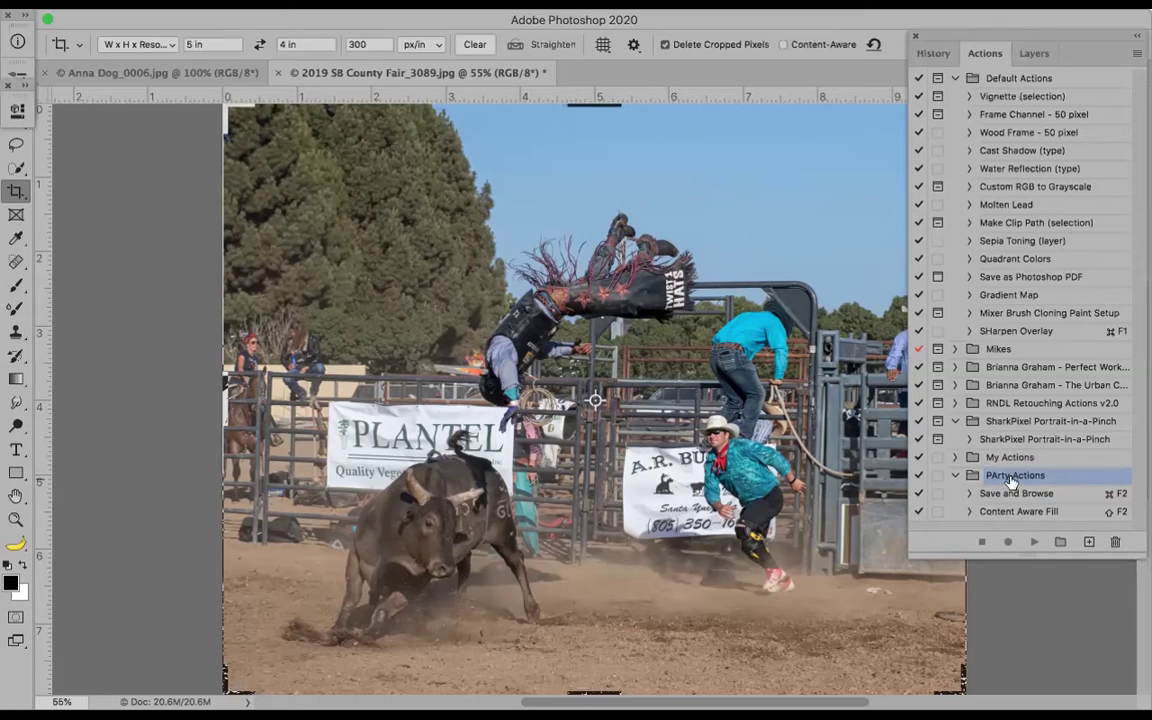
Use the Actions panel's Save Actions… command to store PArty Actions on the Desktop
left_click(1137, 57)
left_click(1137, 57)
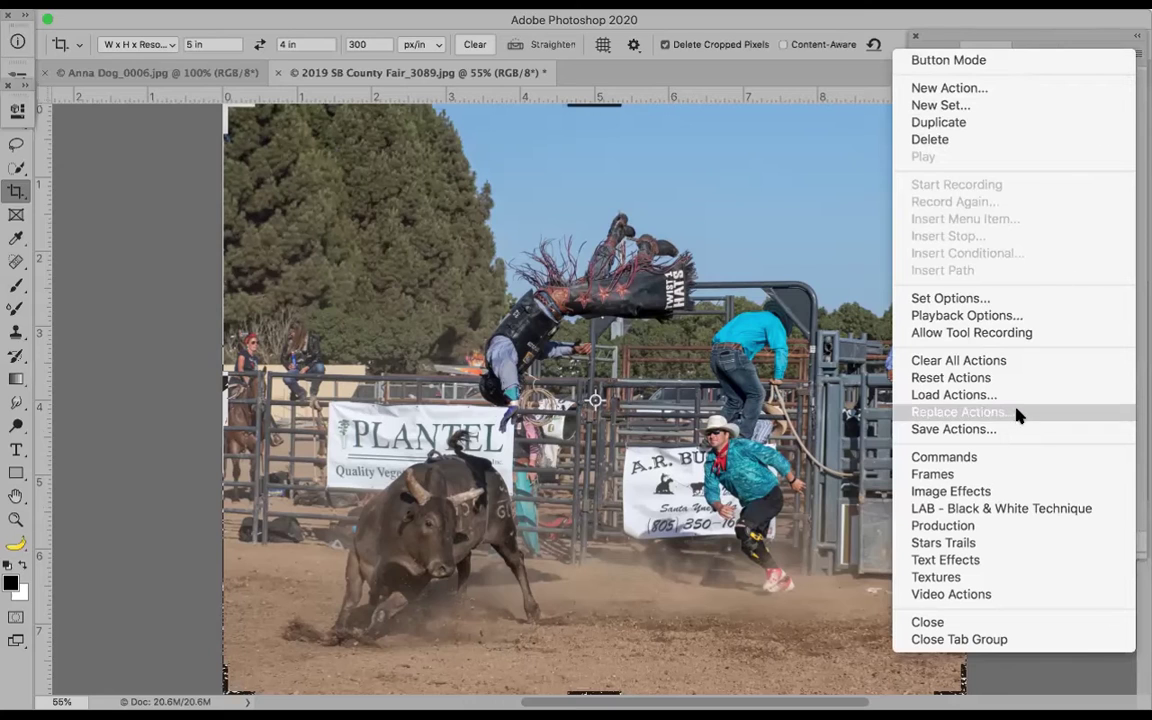
left_click(1013, 431)
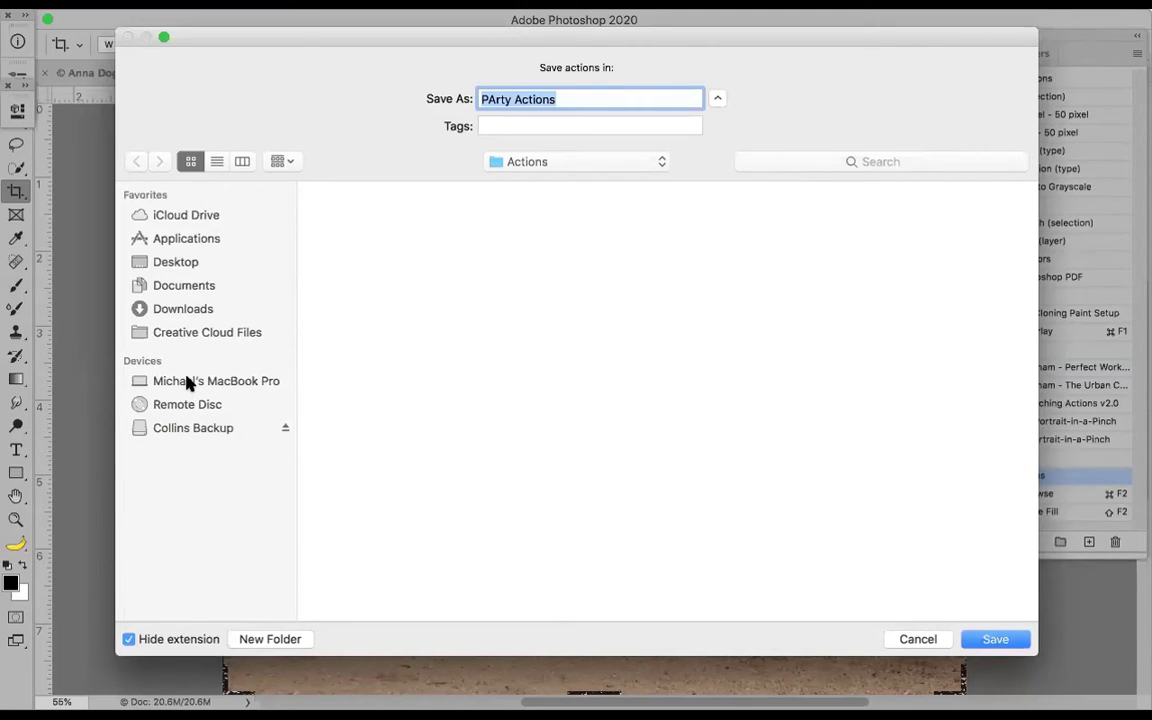
mouse_move(142, 361)
left_click(175, 262)
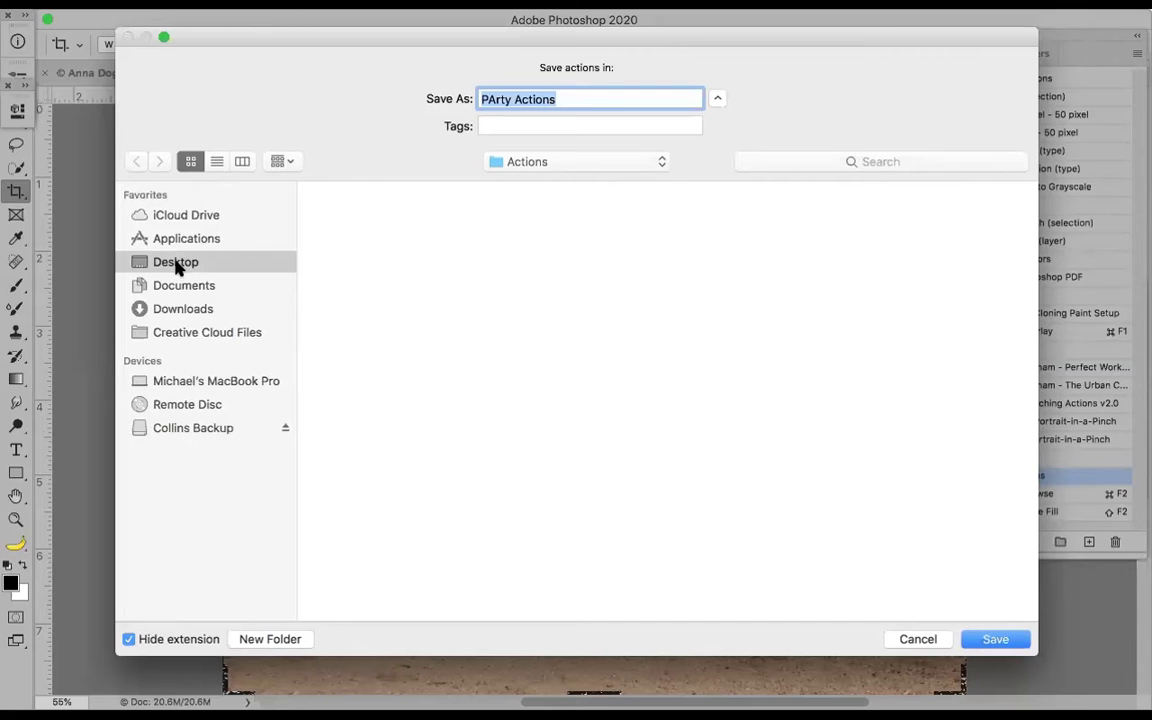
left_click(998, 638)
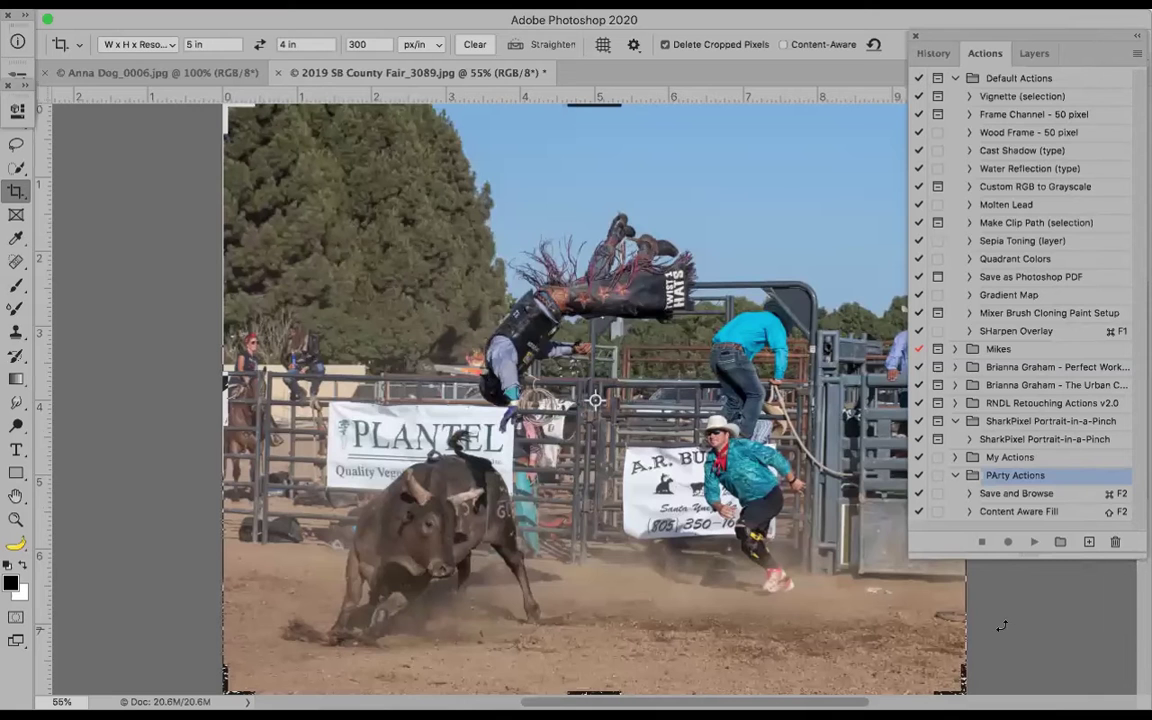
Hide the Actions, History and Layers panels around the rodeo photo
key("super")
key("ctrl")
key("shift+Tab")
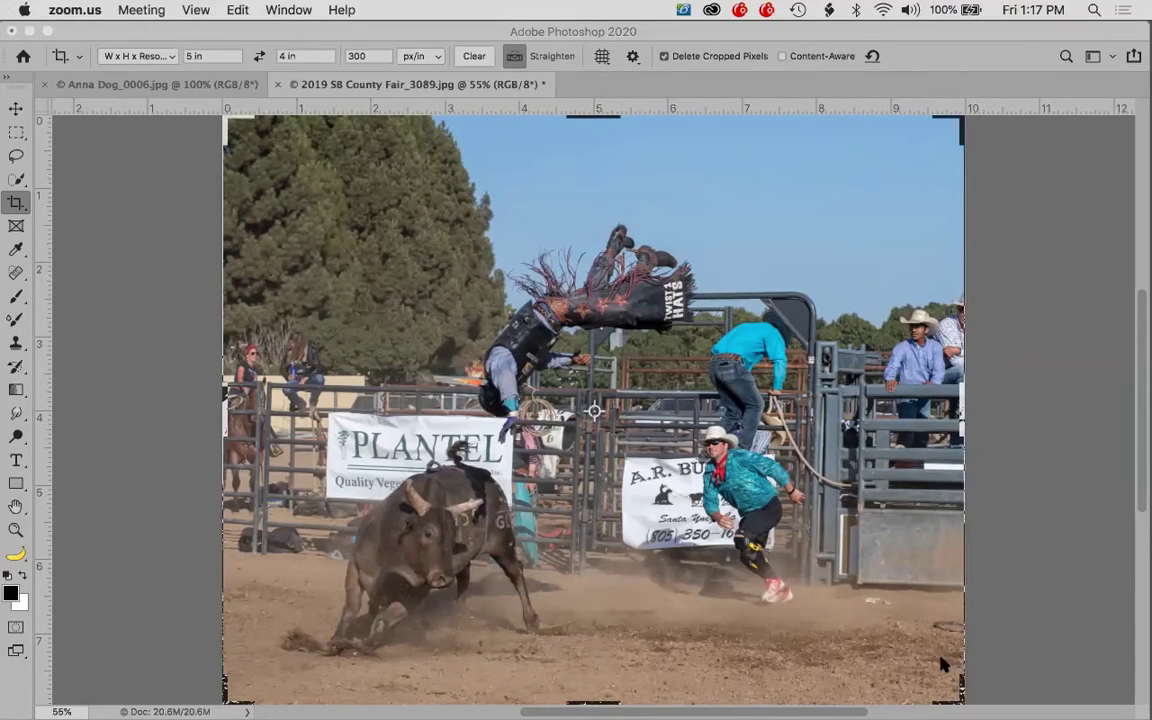
Hide Photoshop, move PArty Actions.atn to mid-desktop, close Downloads, and return to Photoshop
left_click(884, 593)
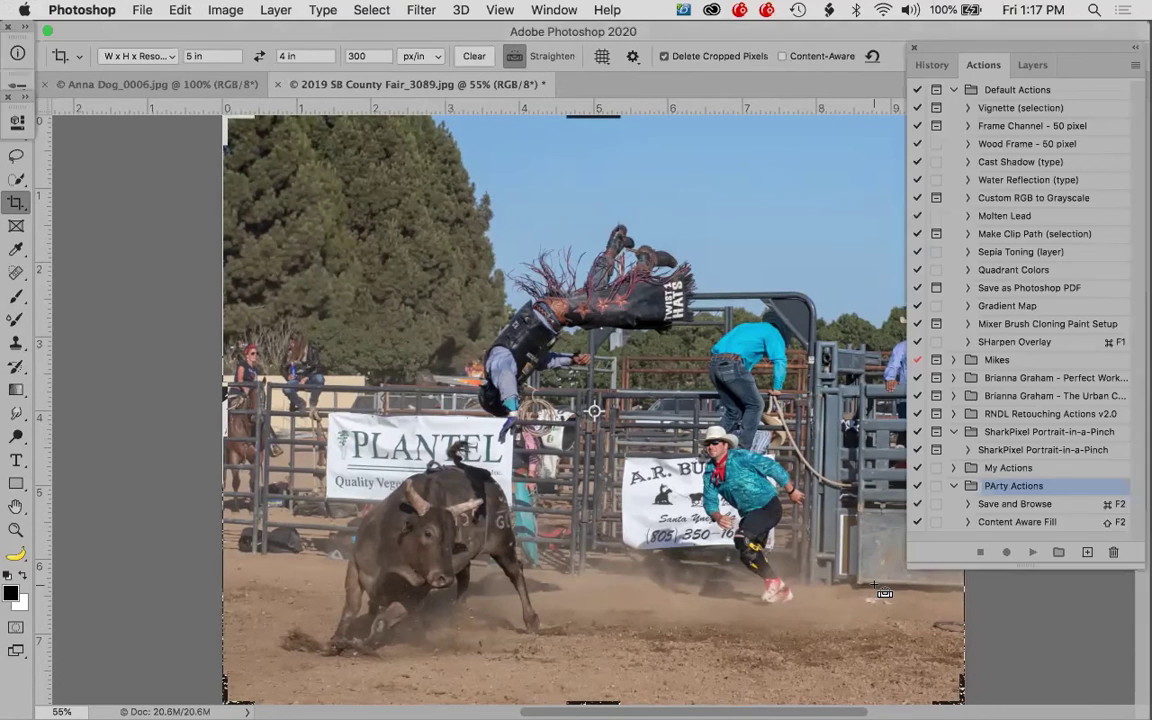
key("super+h")
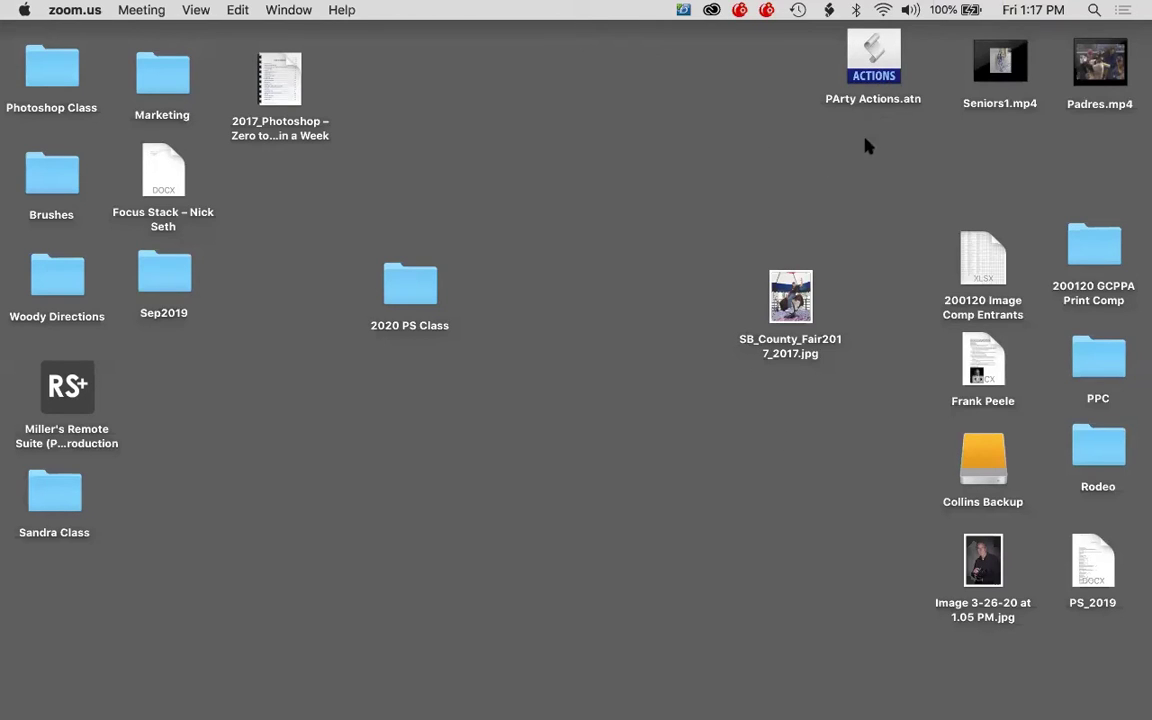
mouse_move(880, 110)
left_mouse_down()
mouse_move(657, 345)
mouse_move(590, 500)
left_mouse_up()
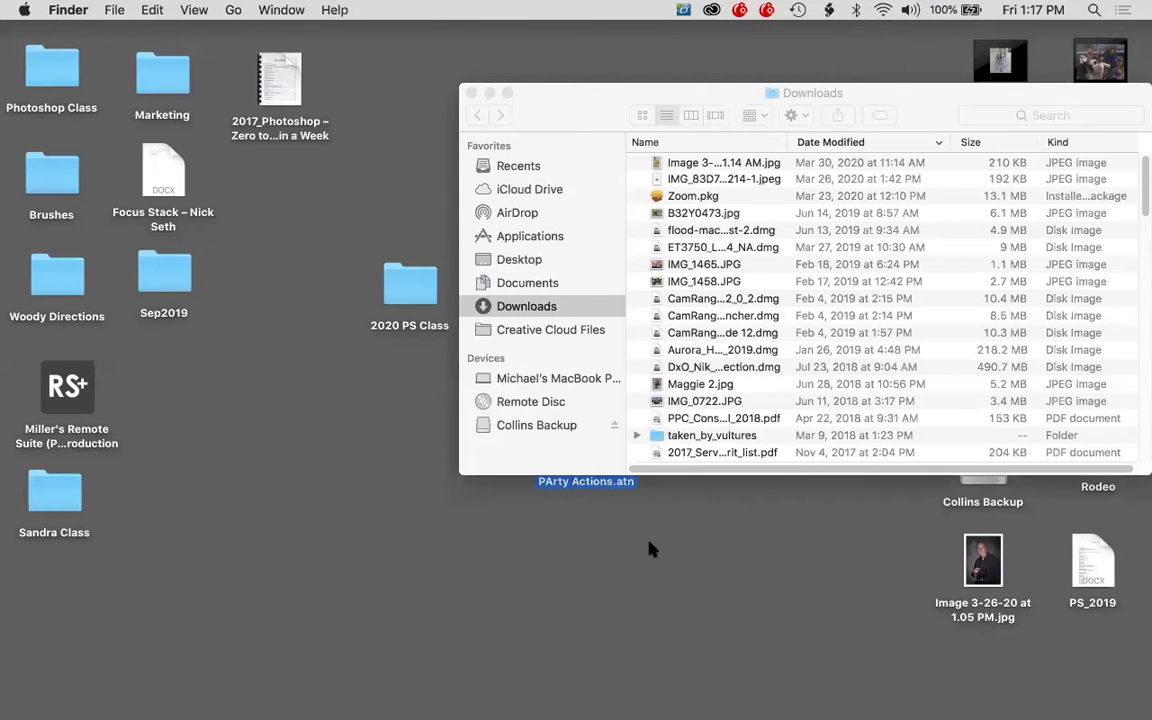
left_click(472, 92)
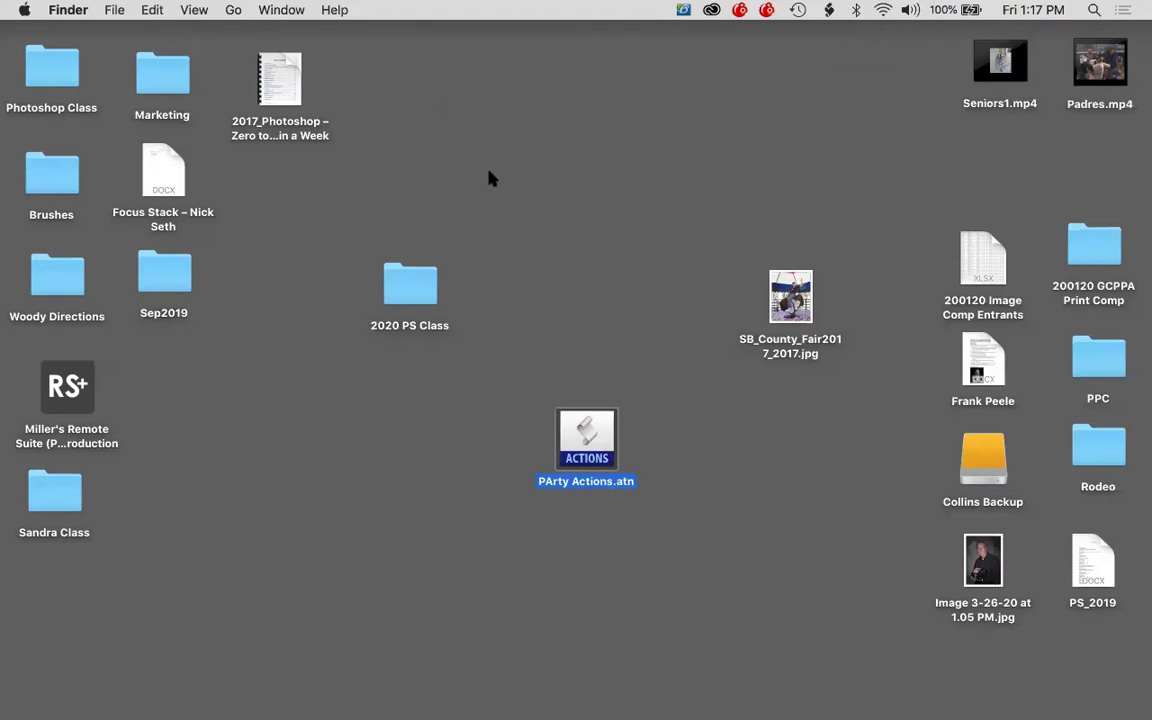
key("super+Tab")
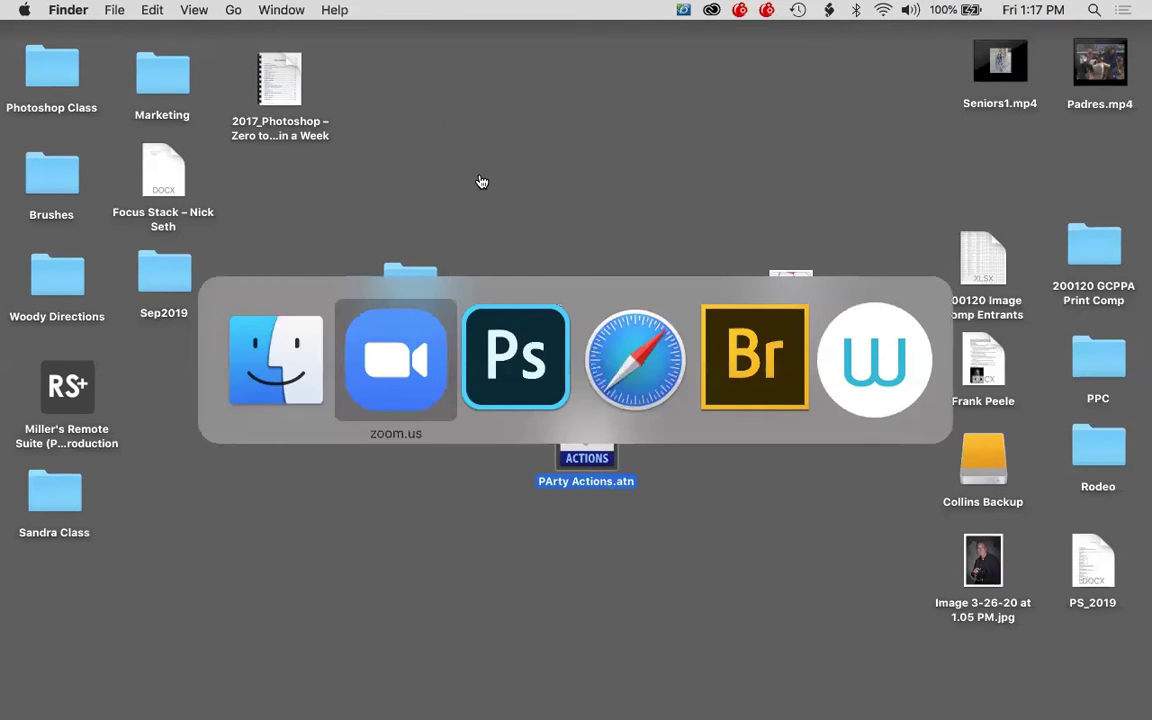
key("super+Tab")
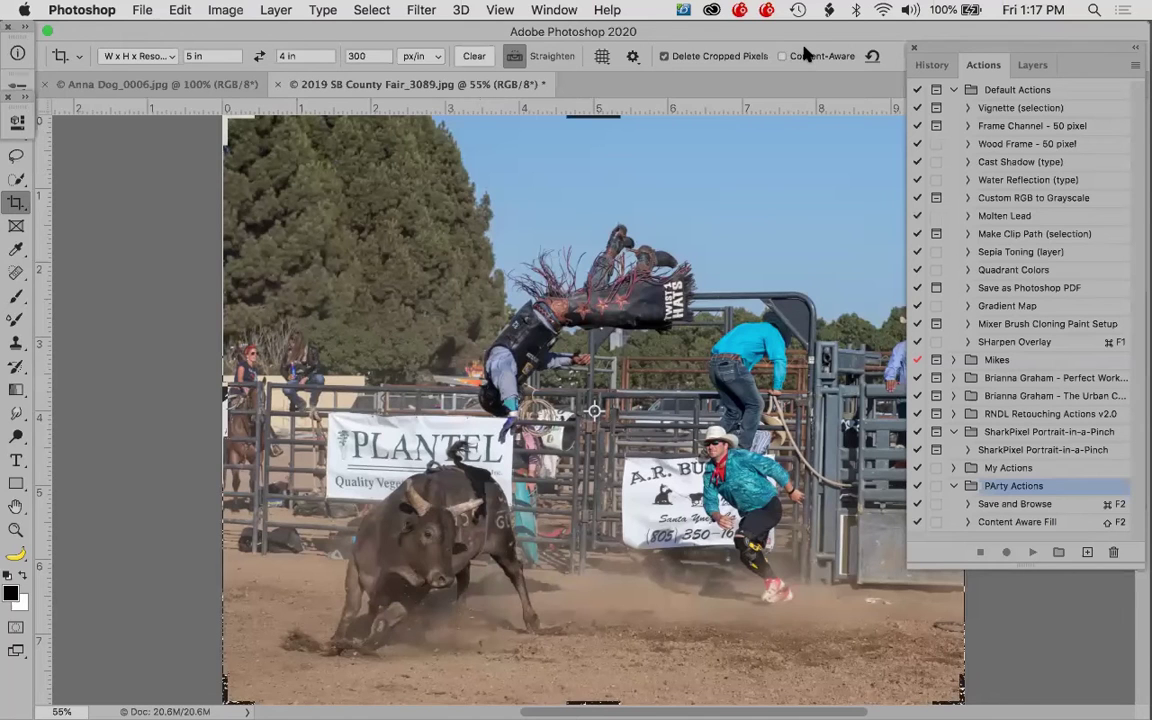
Close the County Fair rodeo photo without saving
key("super+Tab")
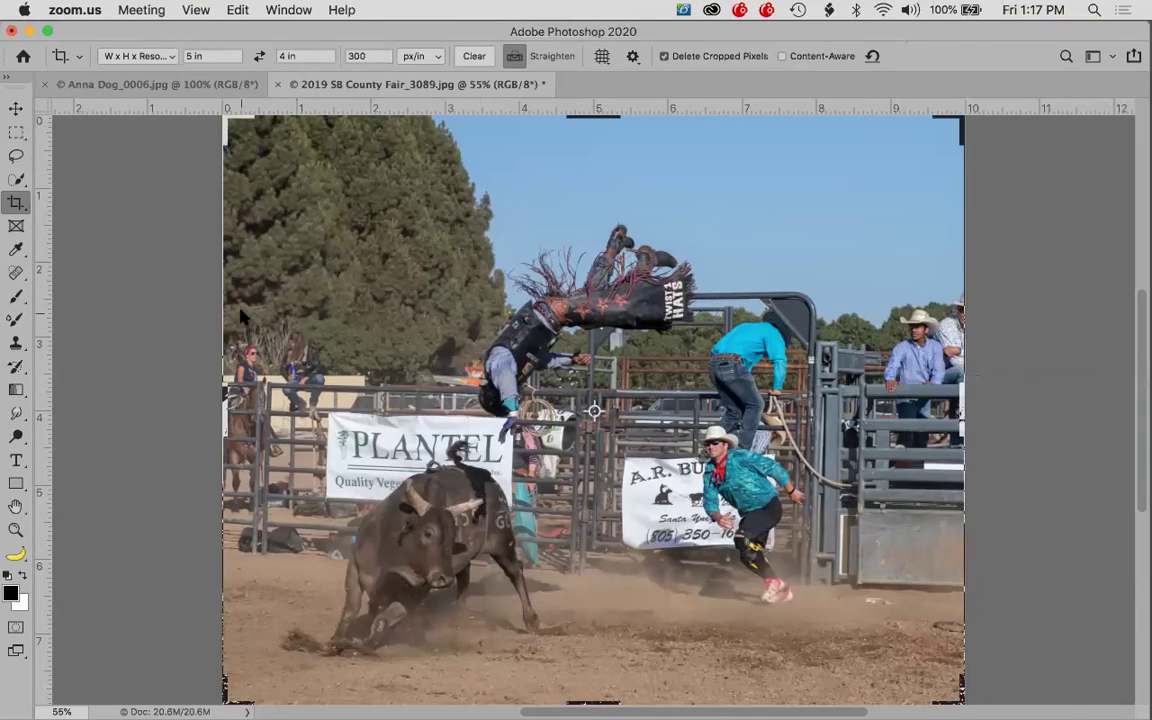
key("super+Tab")
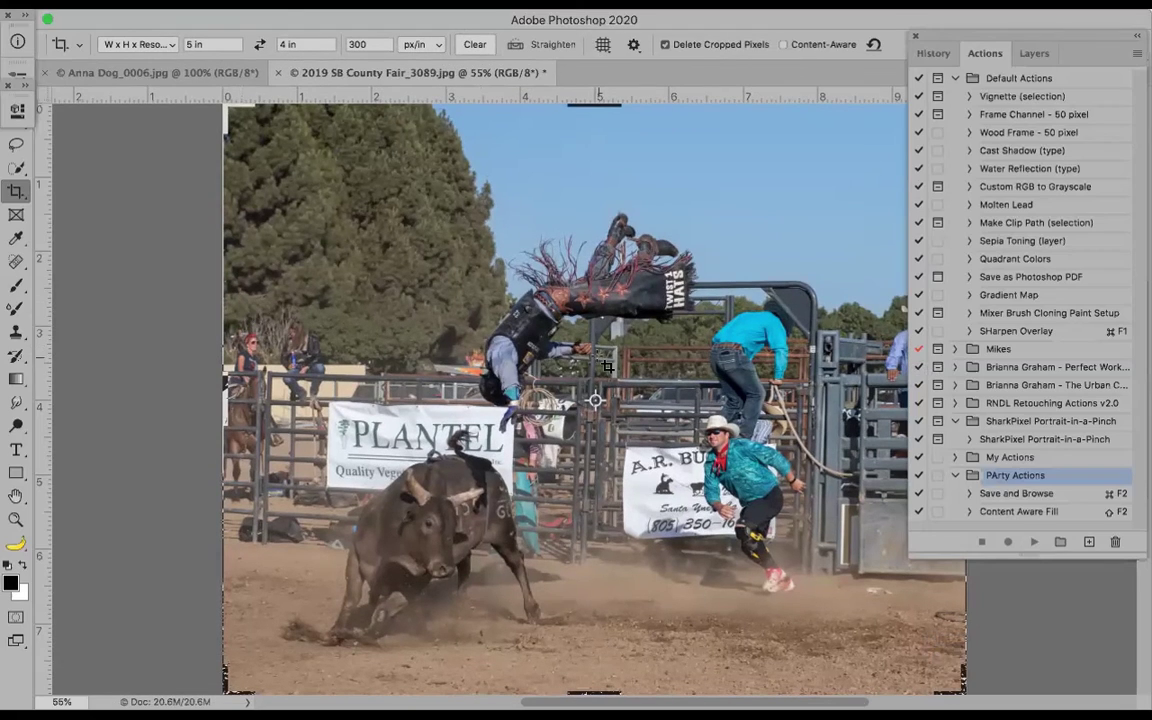
left_click(279, 73)
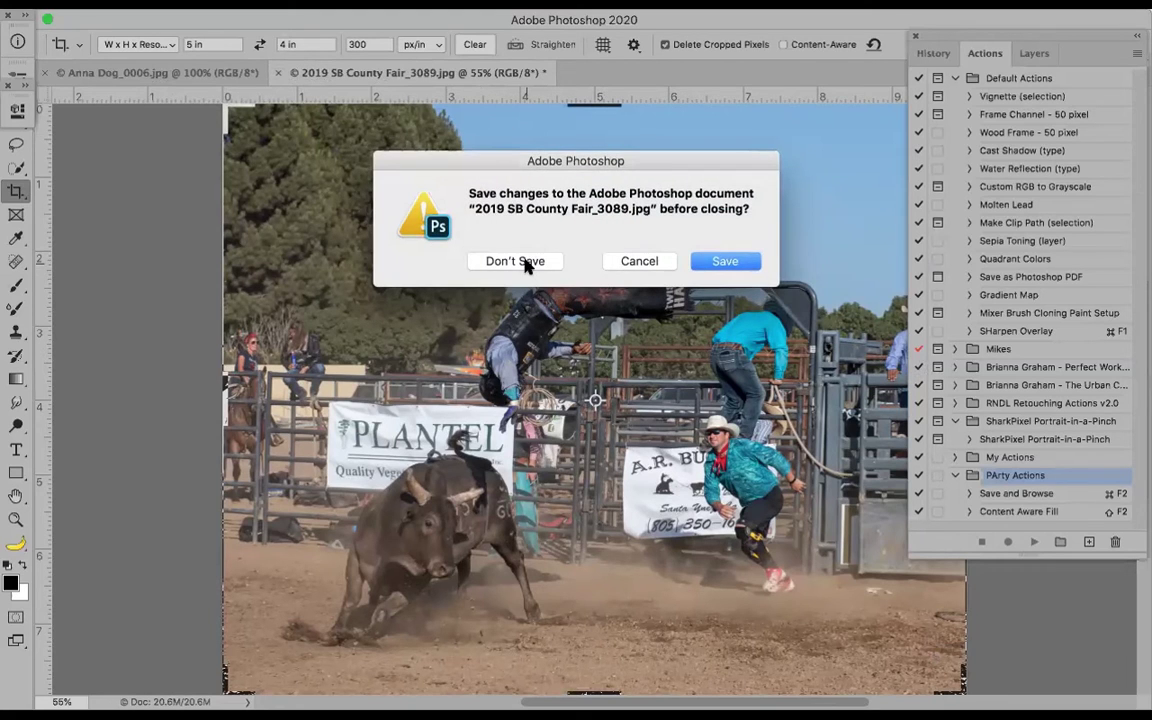
left_click(524, 263)
left_click(522, 262)
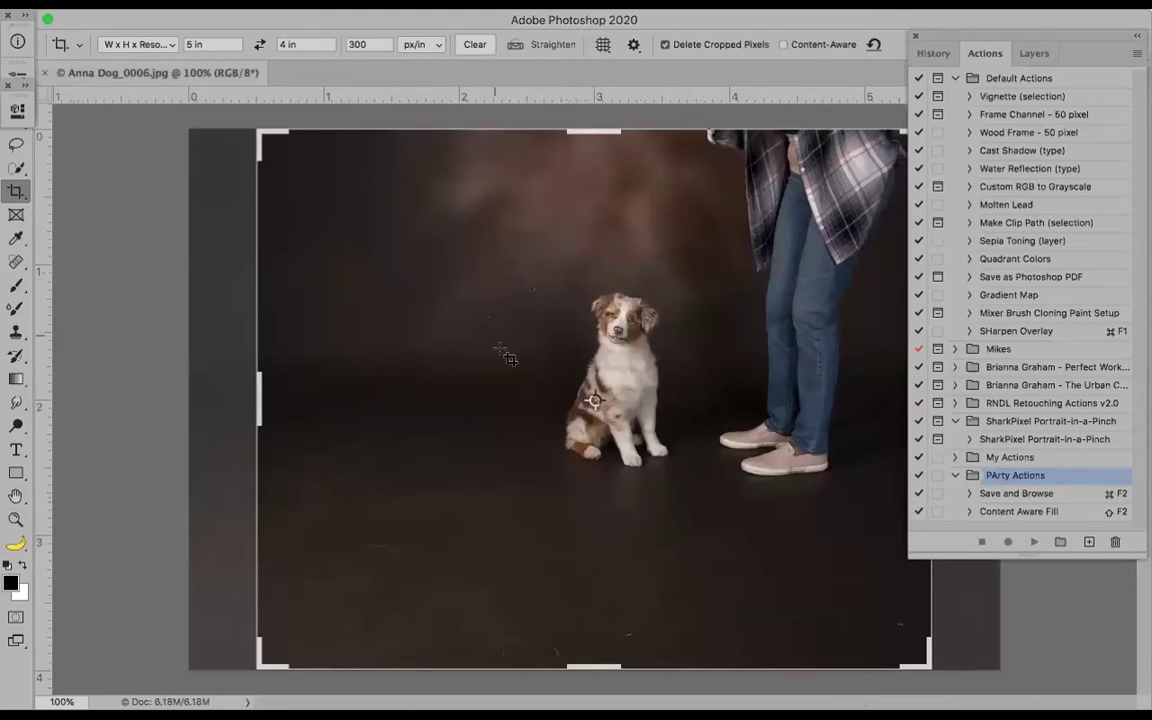
In Anna Dog, lasso the standing person's legs and run Content Aware Fill
key("ctrl")
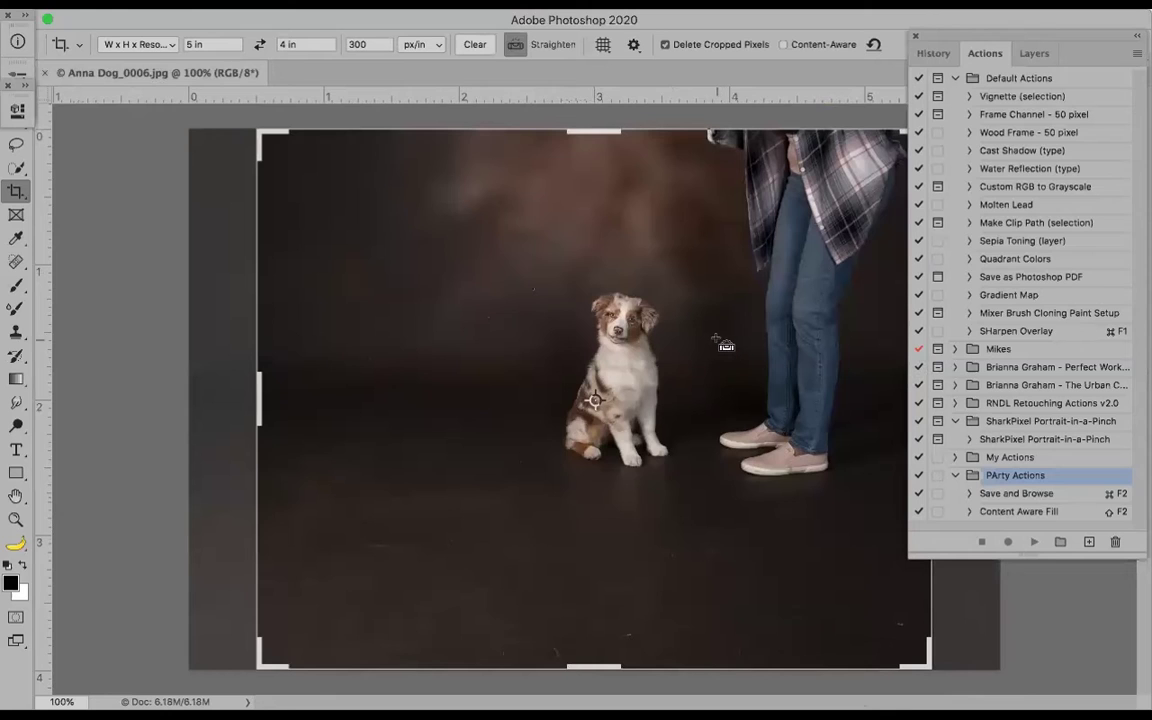
key("ctrl+minus")
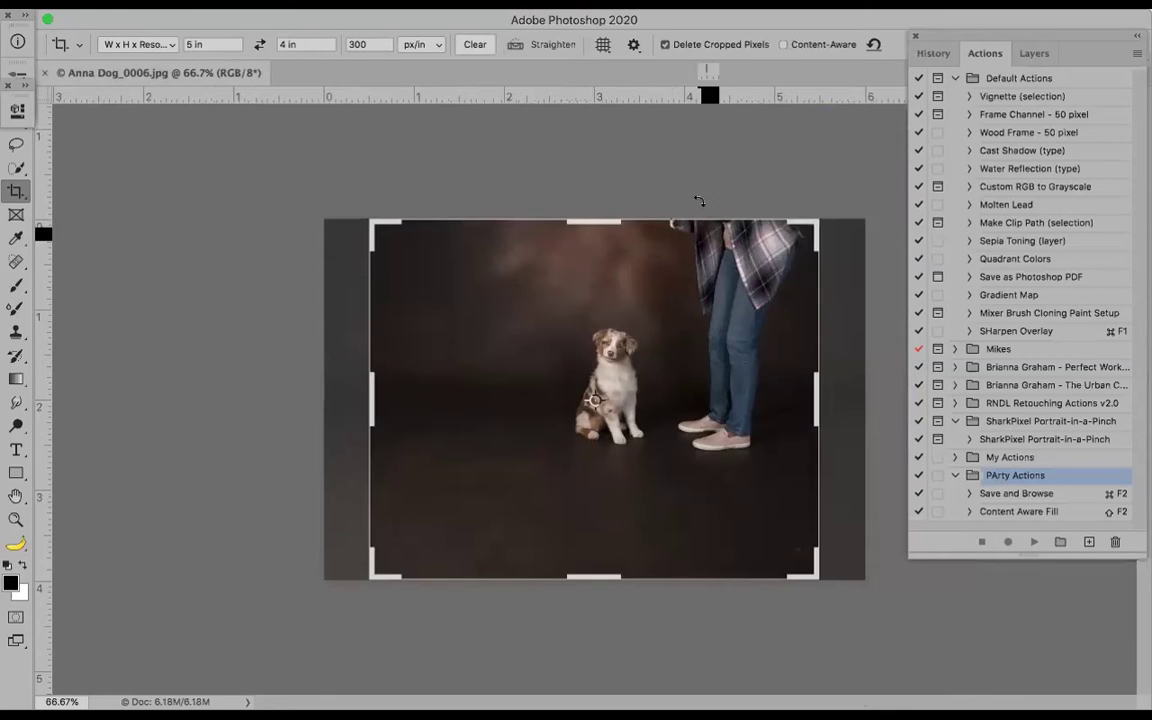
key("Escape")
key("l")
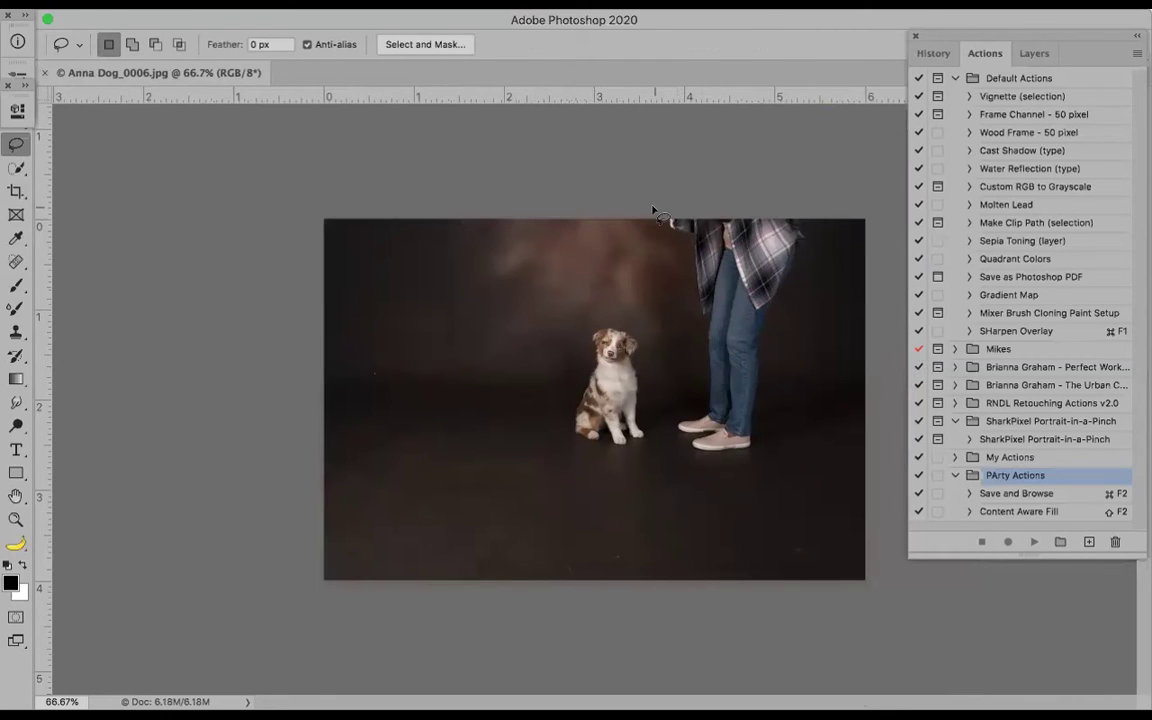
left_click_drag(681, 291, 666, 193)
key("super+F3")
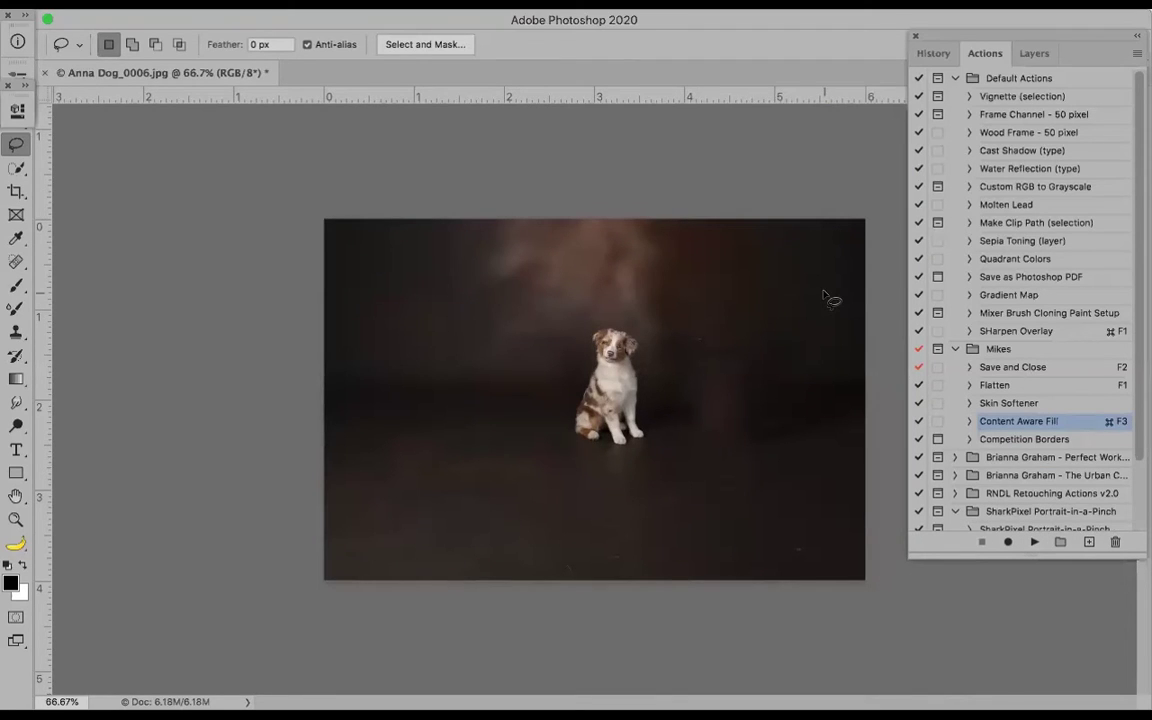
Crop the dog photo tightly around the dog as a 4 × 5 portrait
key("c")
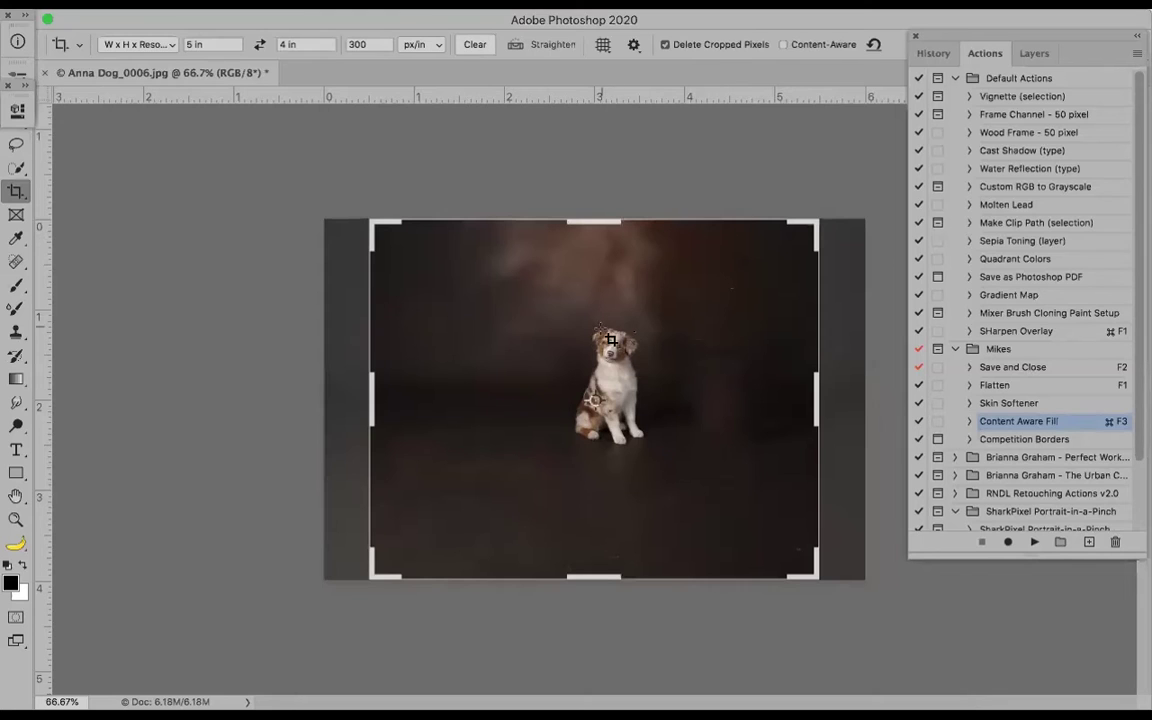
left_click(530, 300)
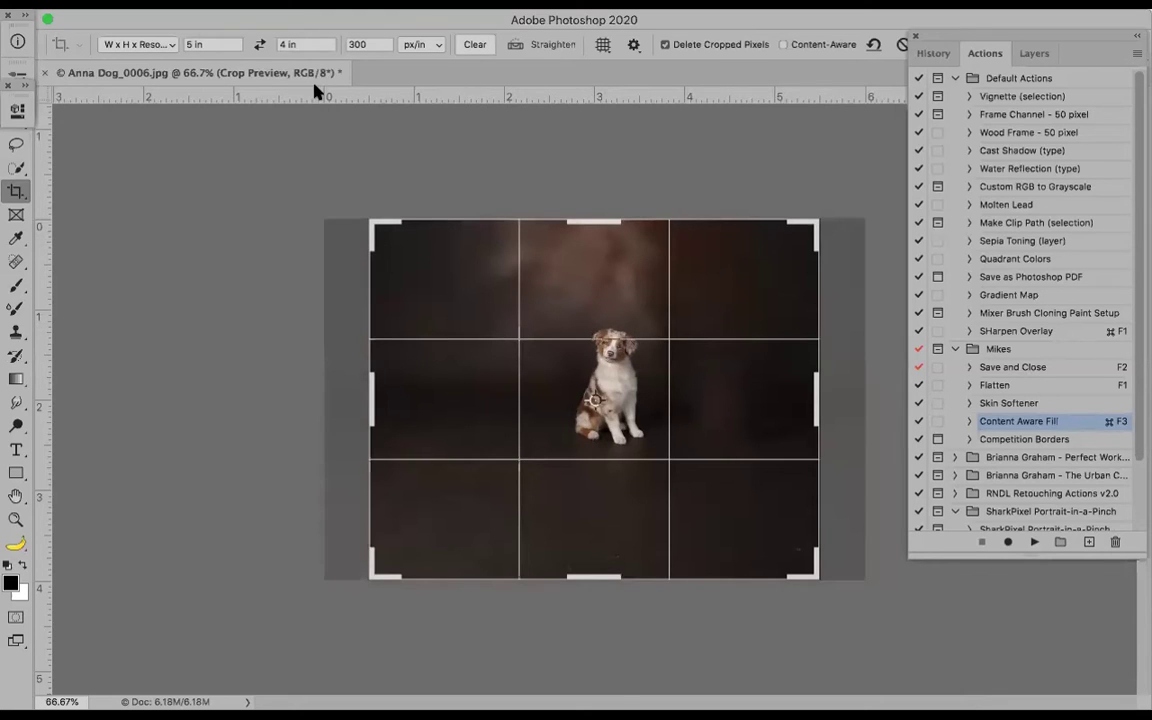
left_click(259, 44)
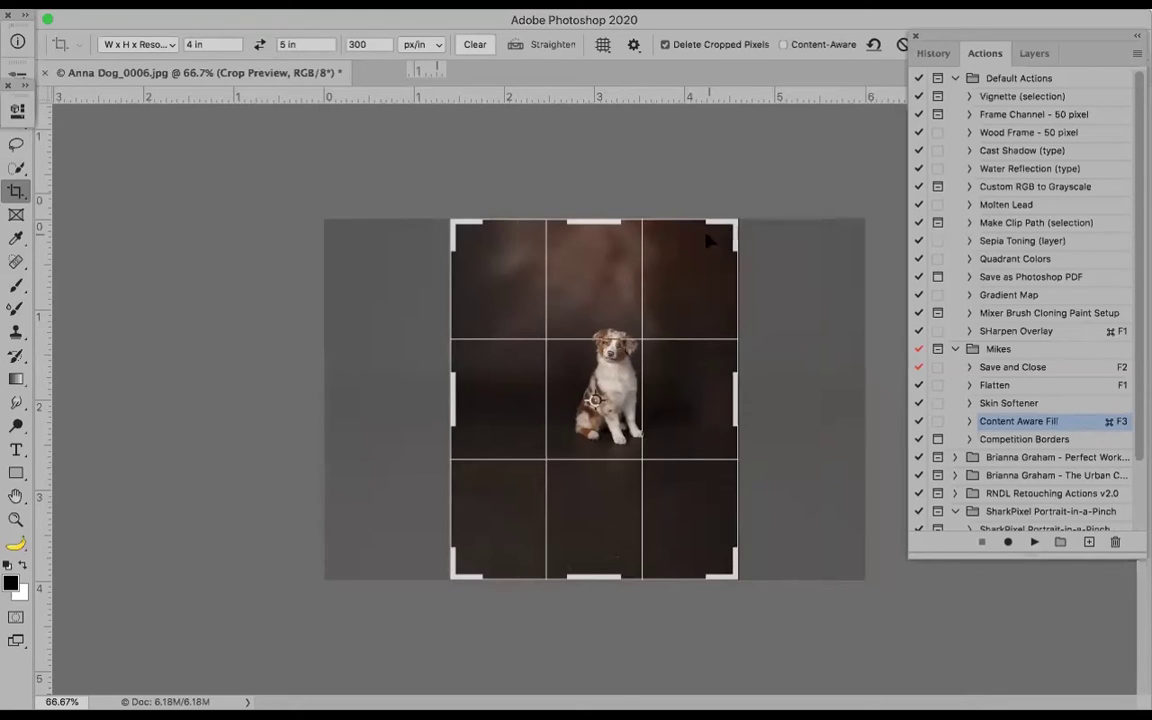
left_click_drag(736, 220, 616, 340)
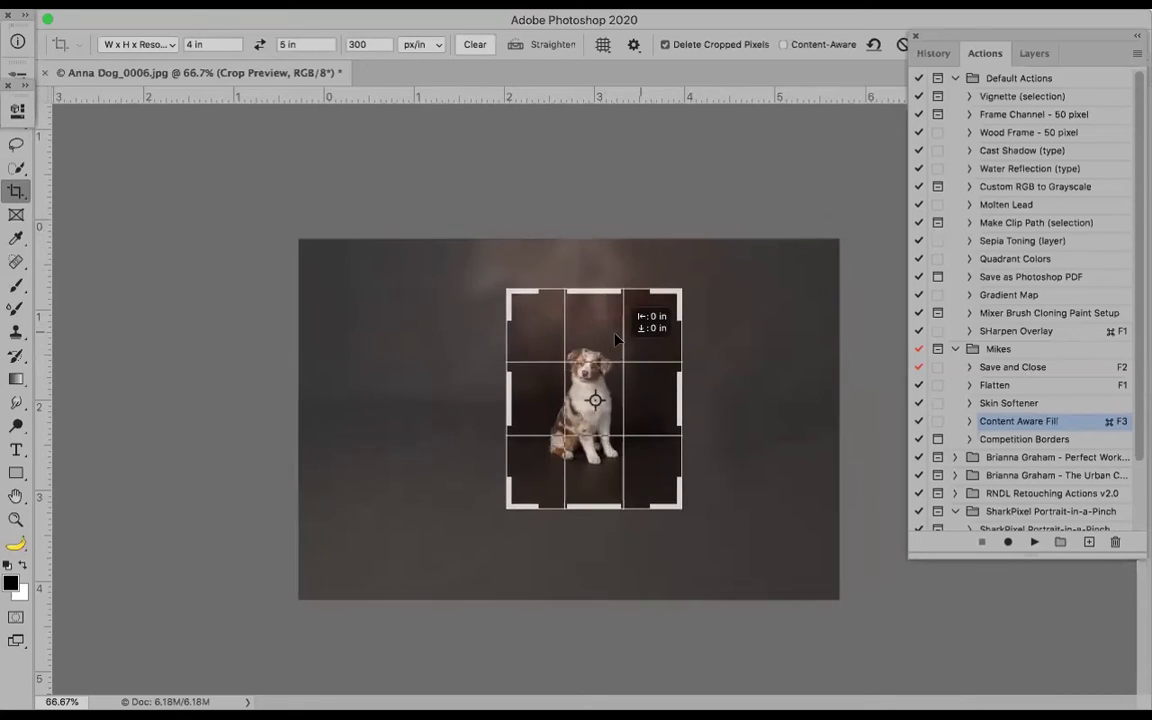
key("Return")
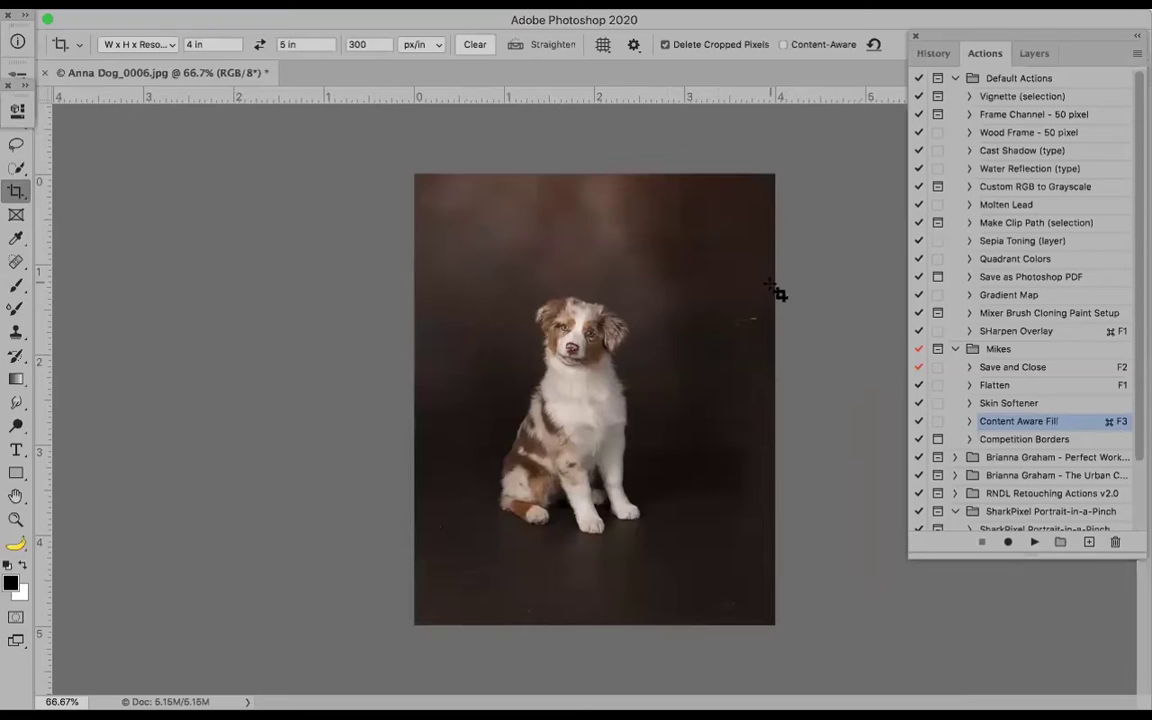
Patch the photo's right edge with Content-Aware Fill, then close the dog photo
key("l")
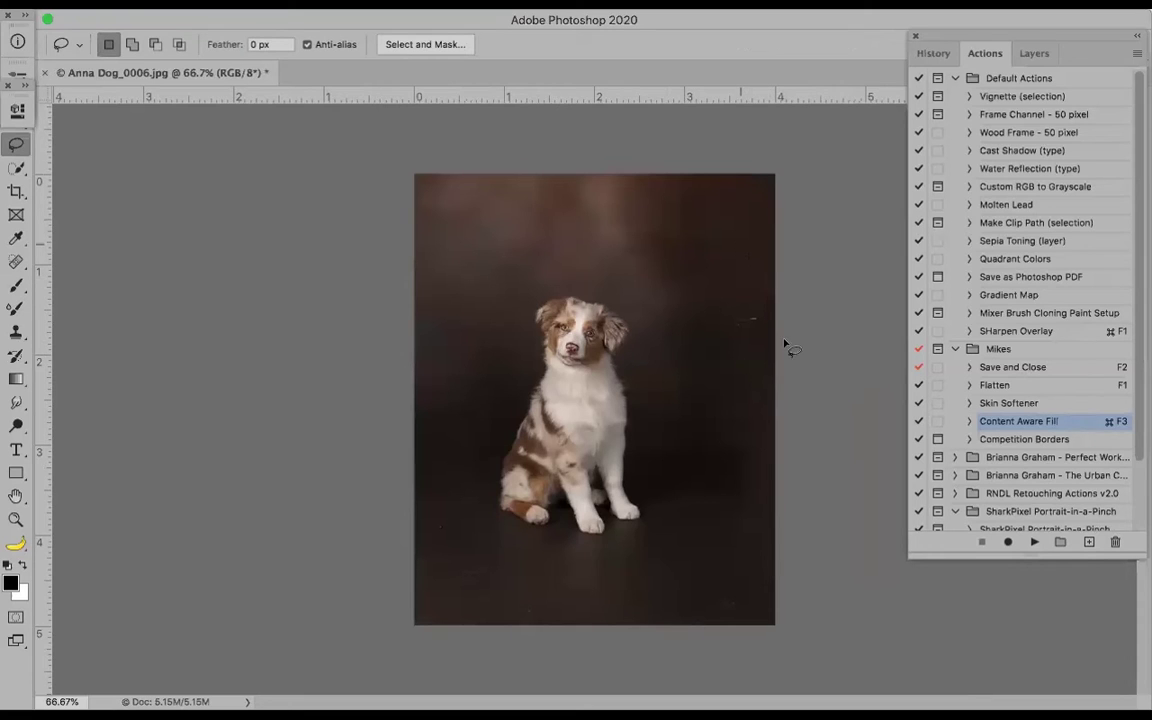
left_click_drag(787, 345, 775, 245)
key("super+F3")
key("ctrl+w")
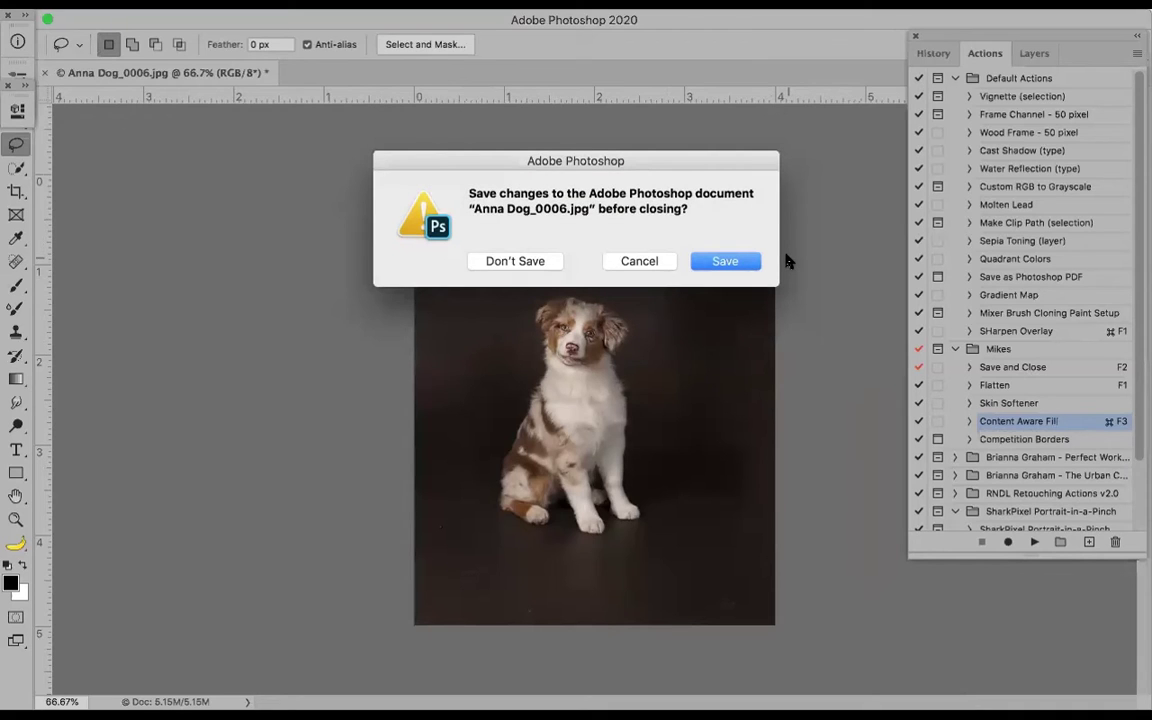
Confirm the save prompt for the dog photo and collapse the Mikes action set
key("Return")
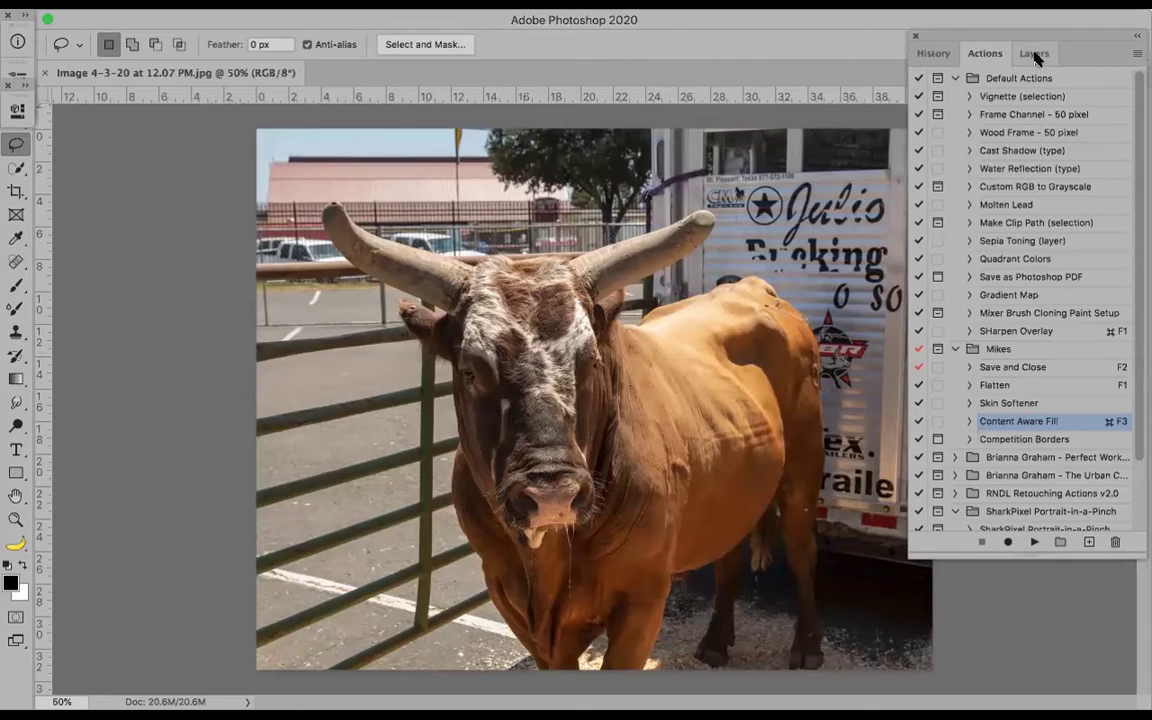
left_click(954, 349)
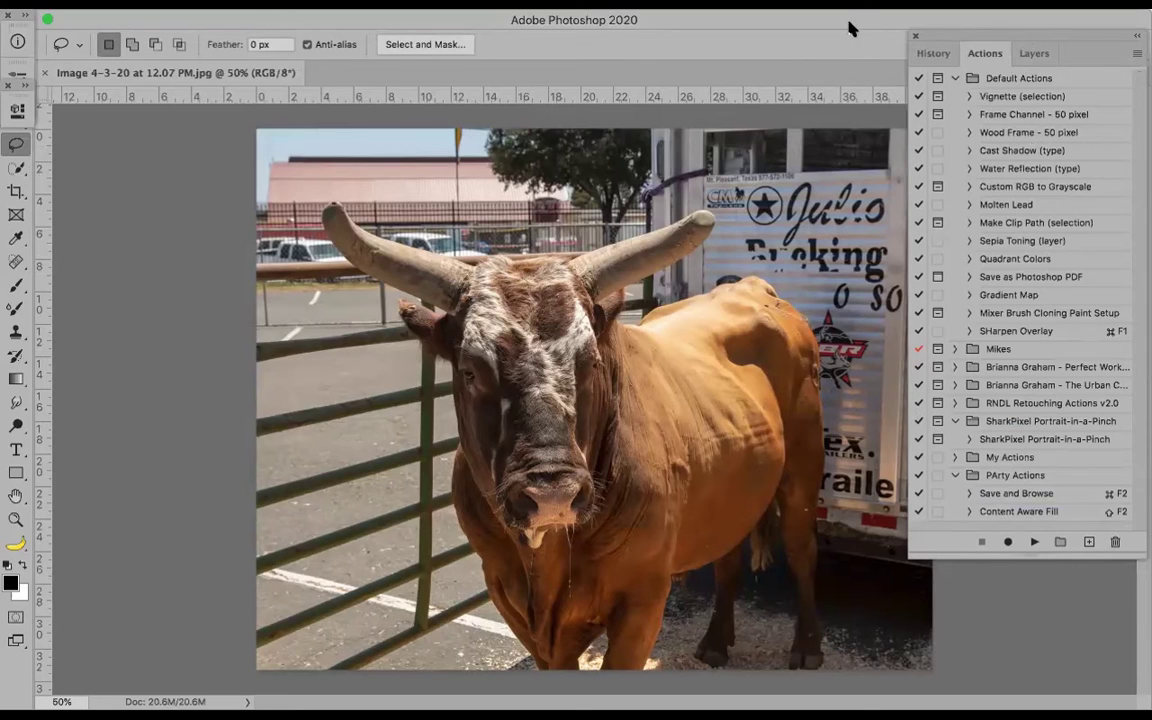
Collapse Default Actions and start a new action in the PArty Actions set
left_click(955, 78)
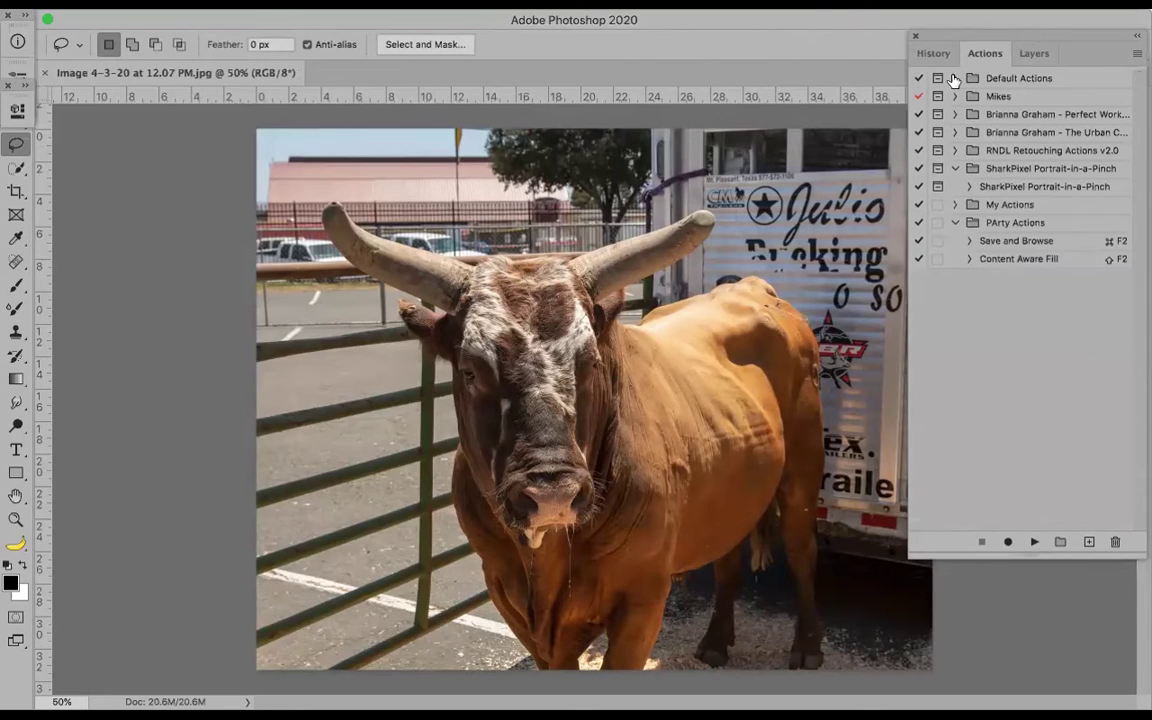
left_click(1001, 223)
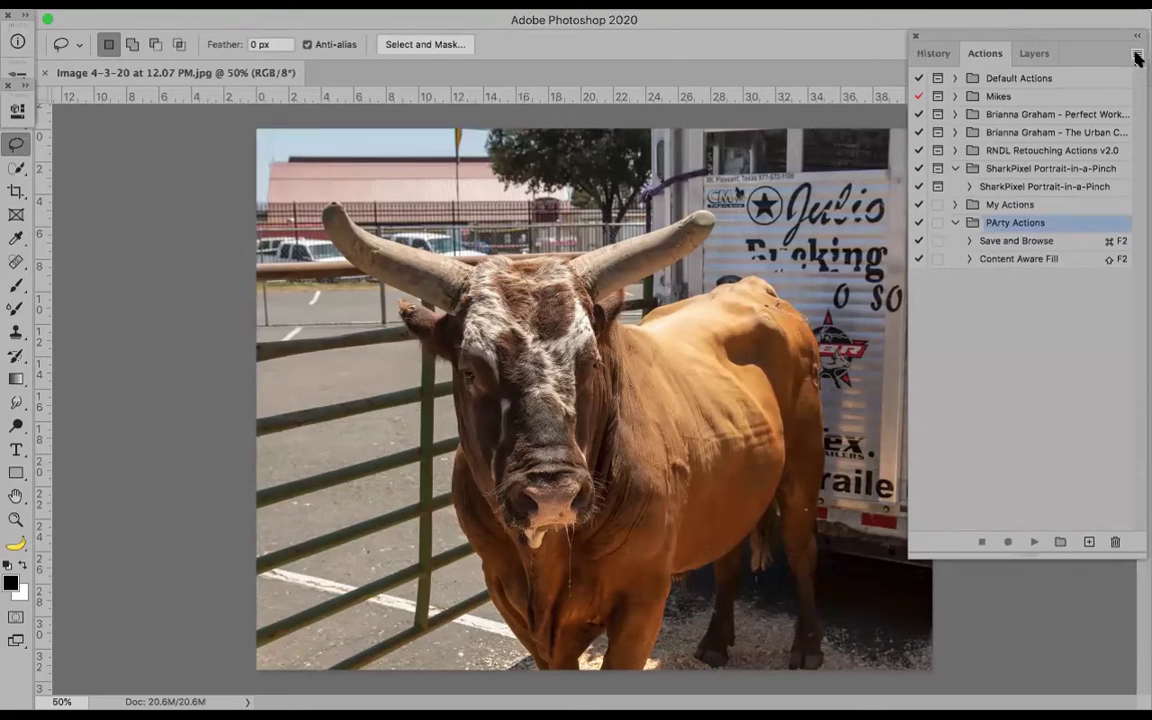
left_click(1136, 56)
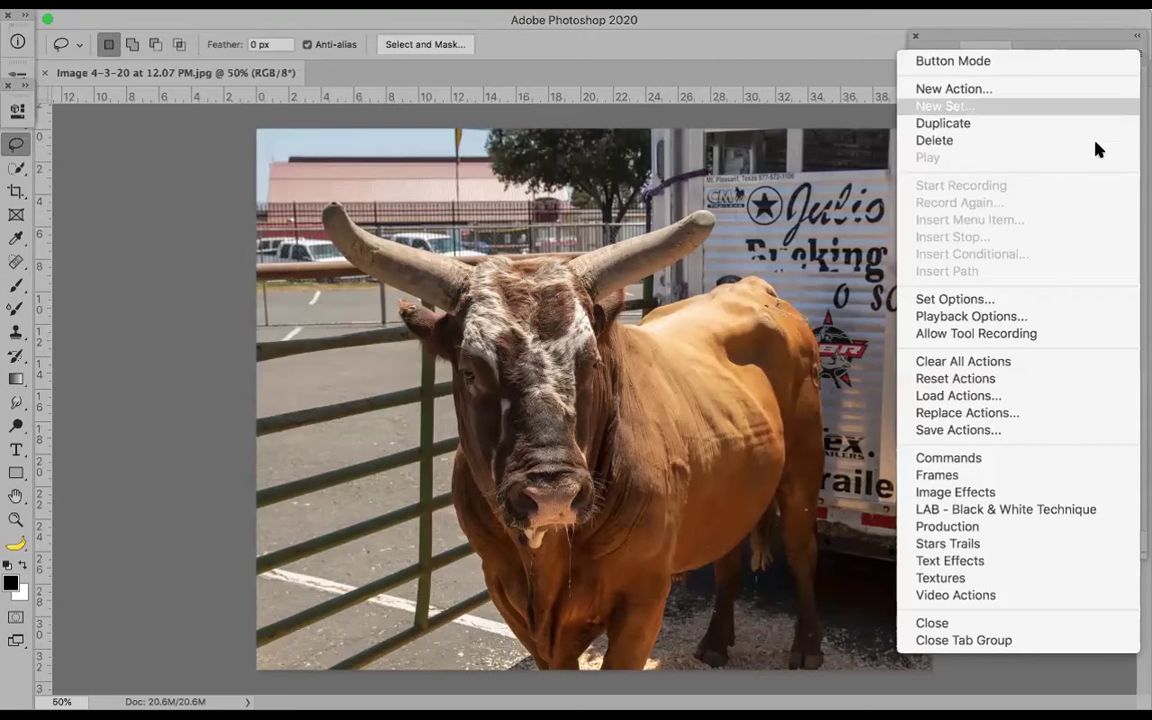
left_click(1003, 91)
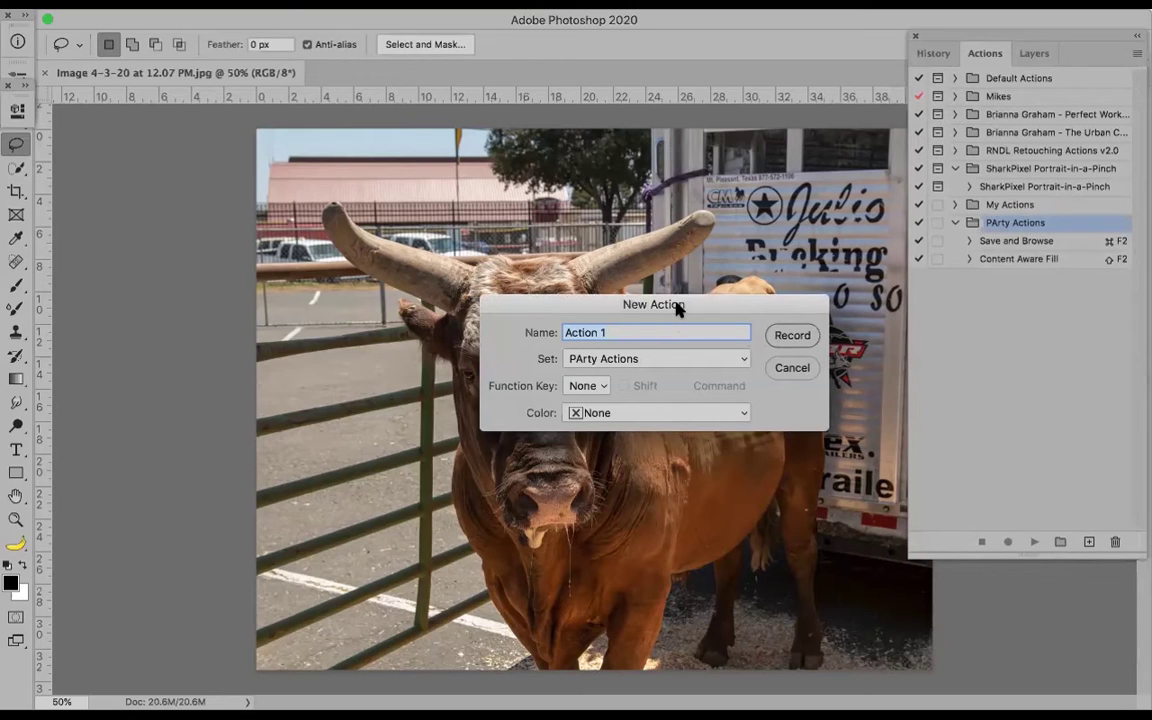
Name the action 'High Pass Sharpen', with a Shift+F1 shortcut and colour Red
type("High Pass S")
type("harpen")
left_click(599, 387)
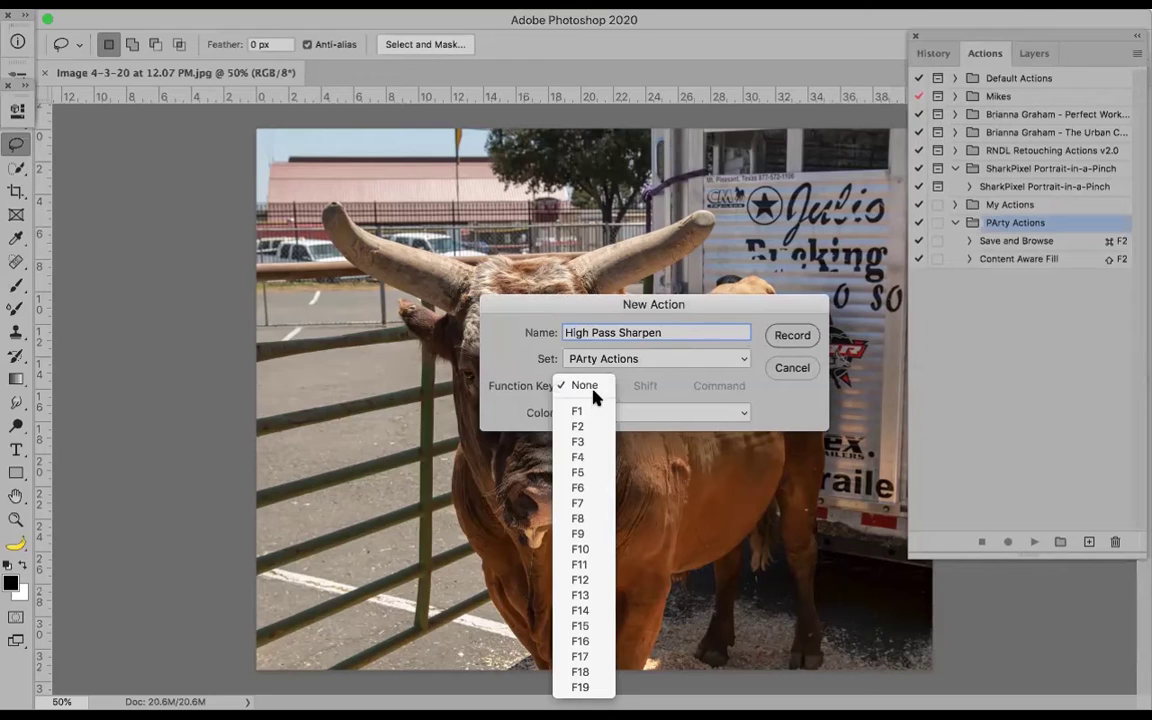
left_click(586, 411)
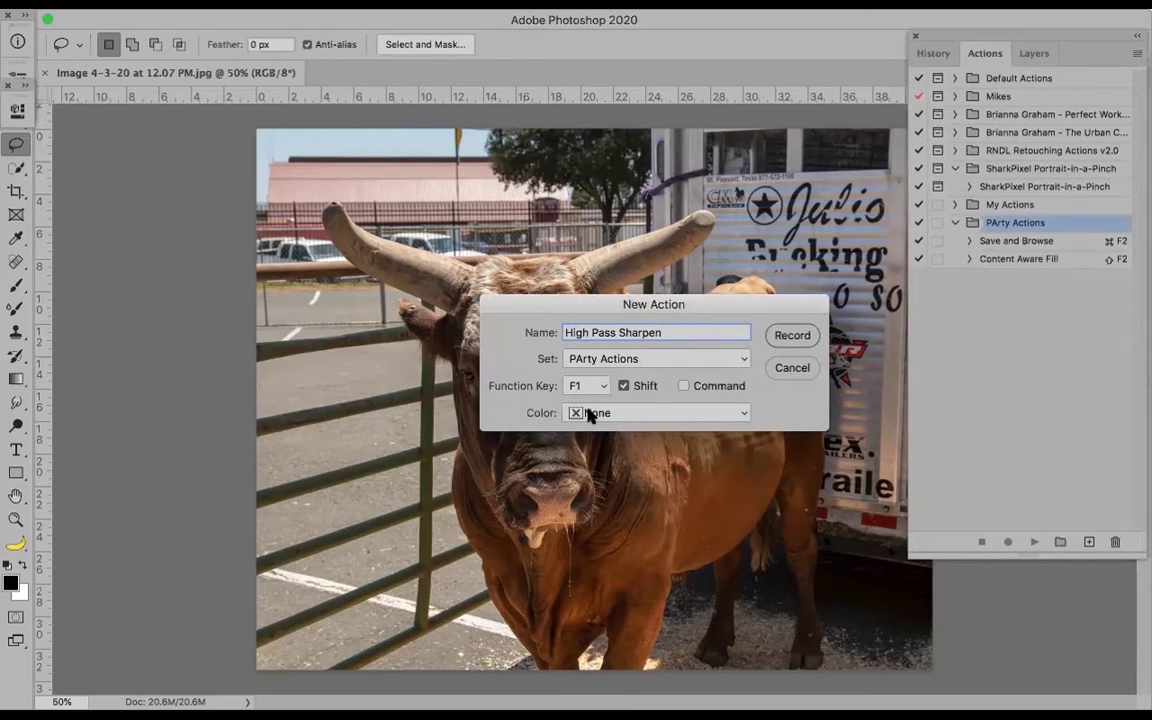
left_click(620, 389)
left_click(621, 390)
left_click(740, 413)
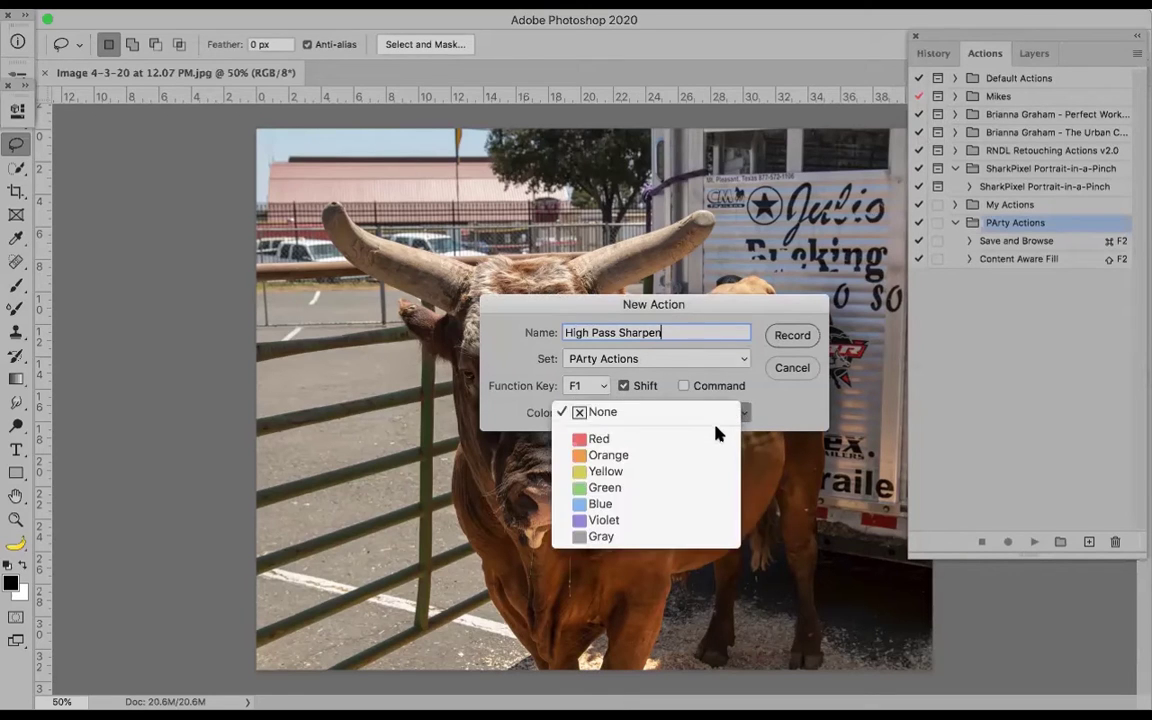
left_click(711, 438)
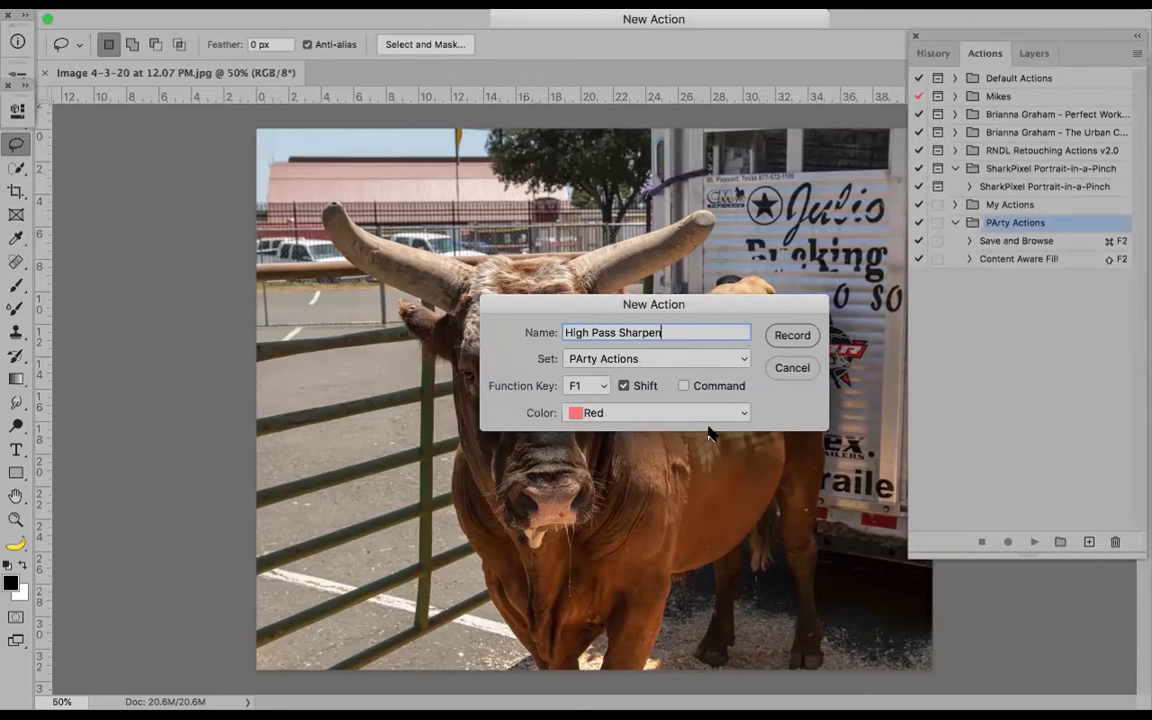
Begin recording, duplicate Background as Background copy, and convert it to a Smart Object
left_click(792, 336)
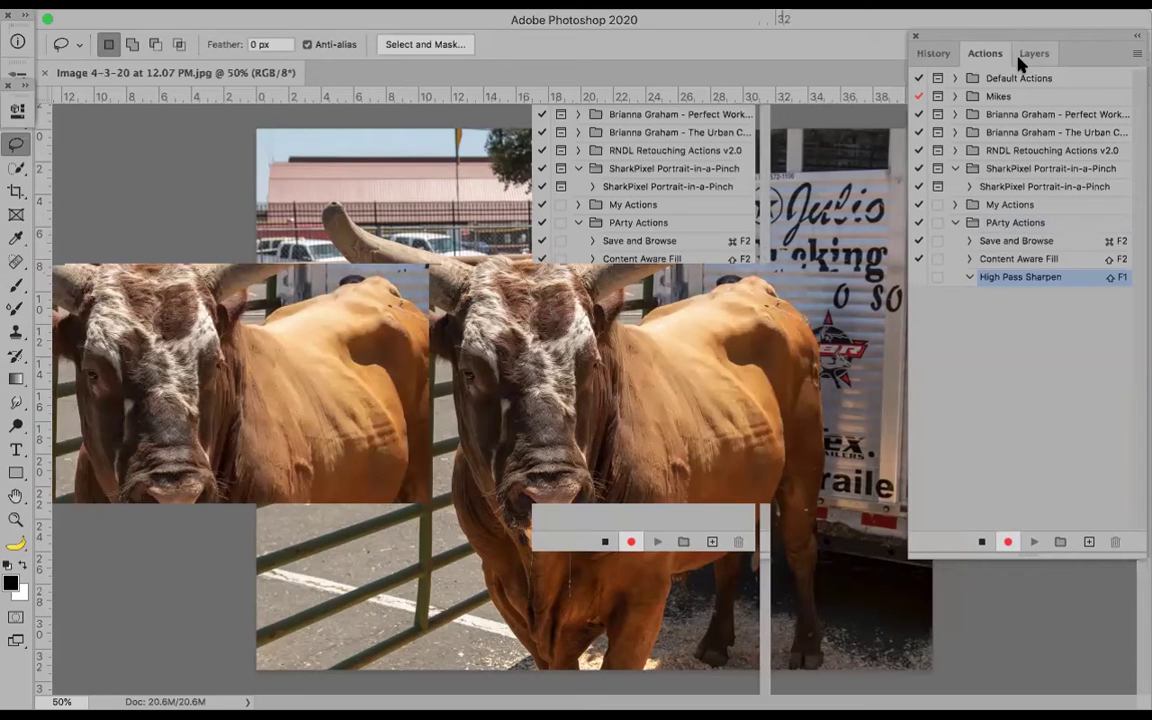
left_click(1033, 54)
mouse_move(1035, 176)
left_mouse_down()
mouse_move(1123, 480)
mouse_move(1092, 540)
left_mouse_up()
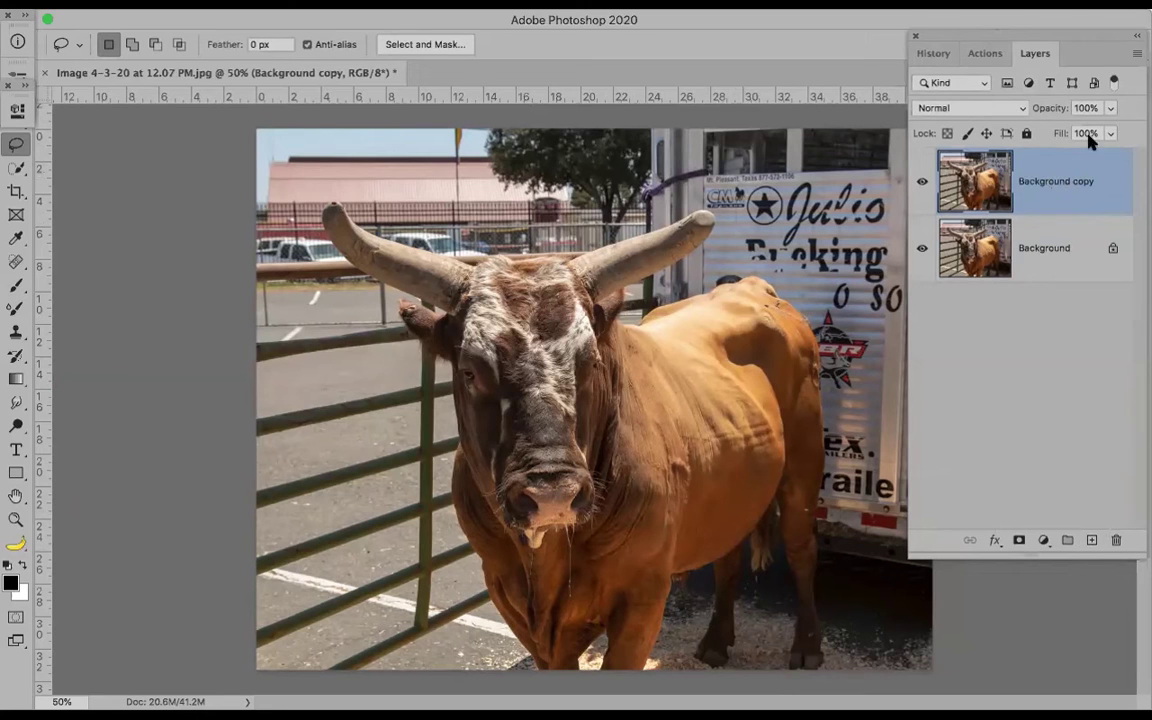
left_click(1139, 54)
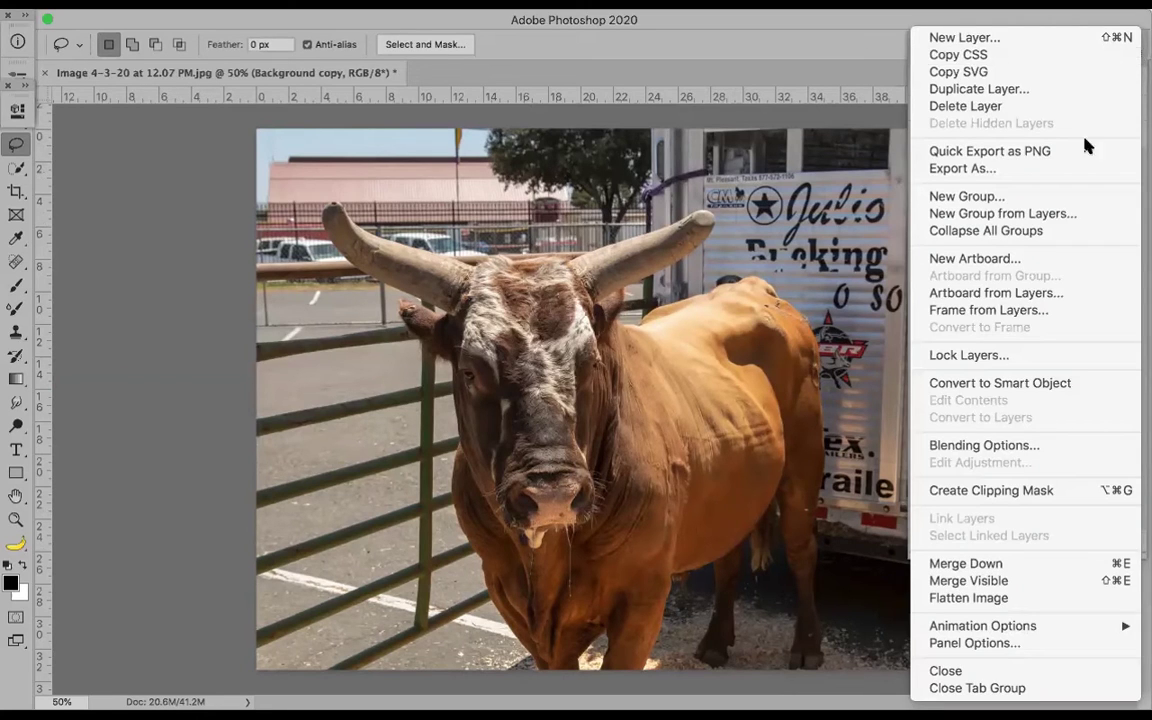
left_click(1012, 384)
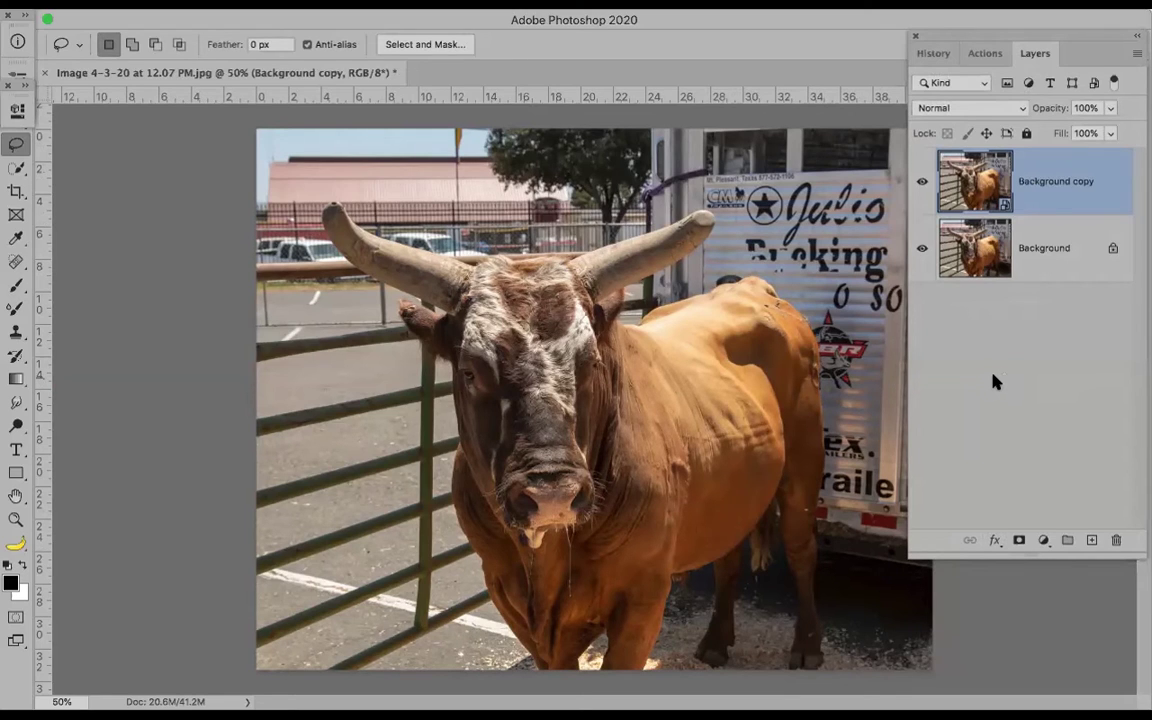
Apply a High Pass smart filter with about 3.9 px radius to Background copy
left_click(425, 3)
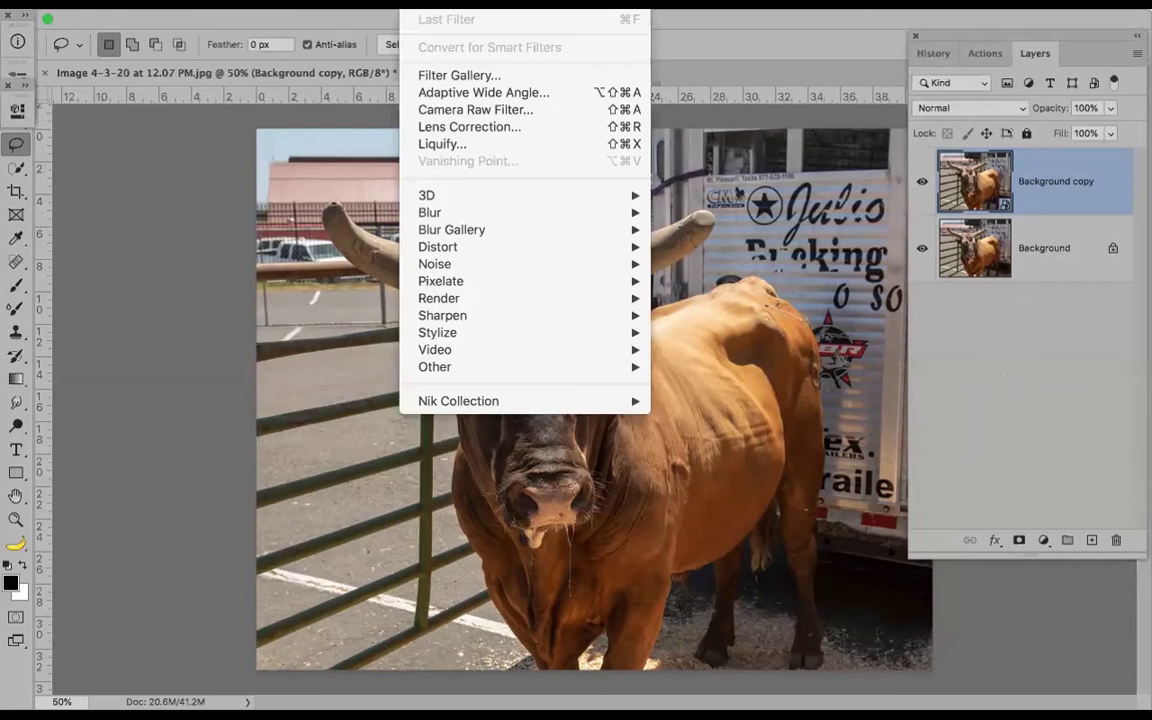
mouse_move(470, 367)
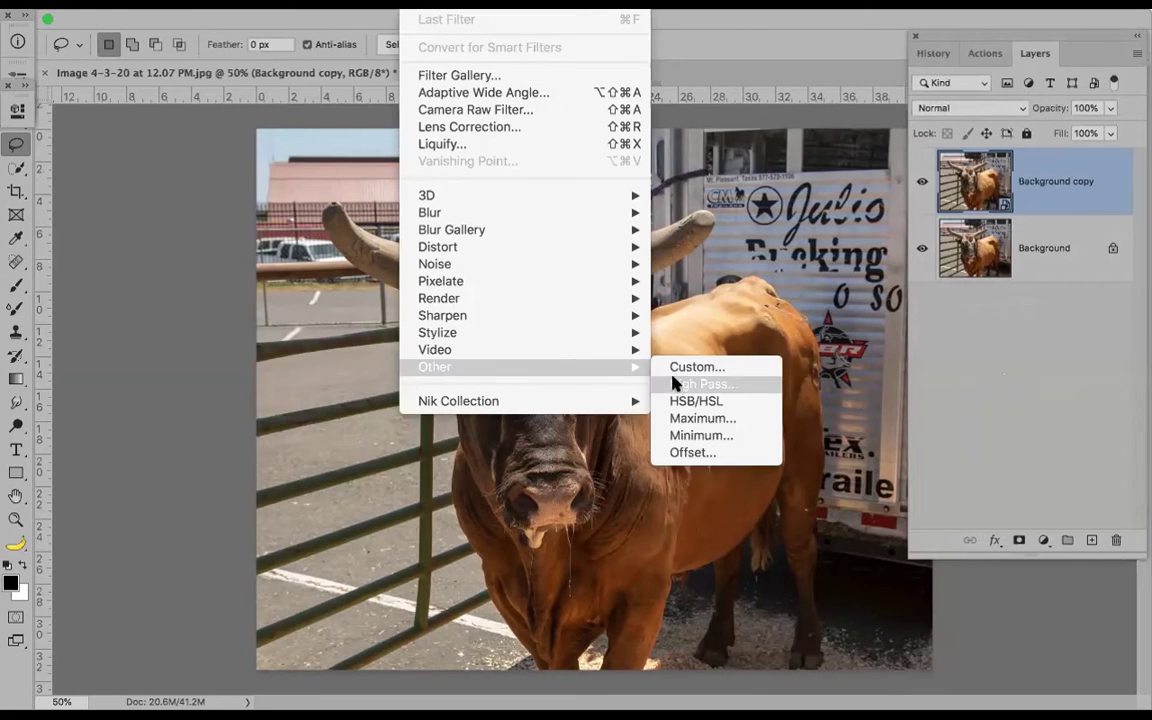
left_click(684, 386)
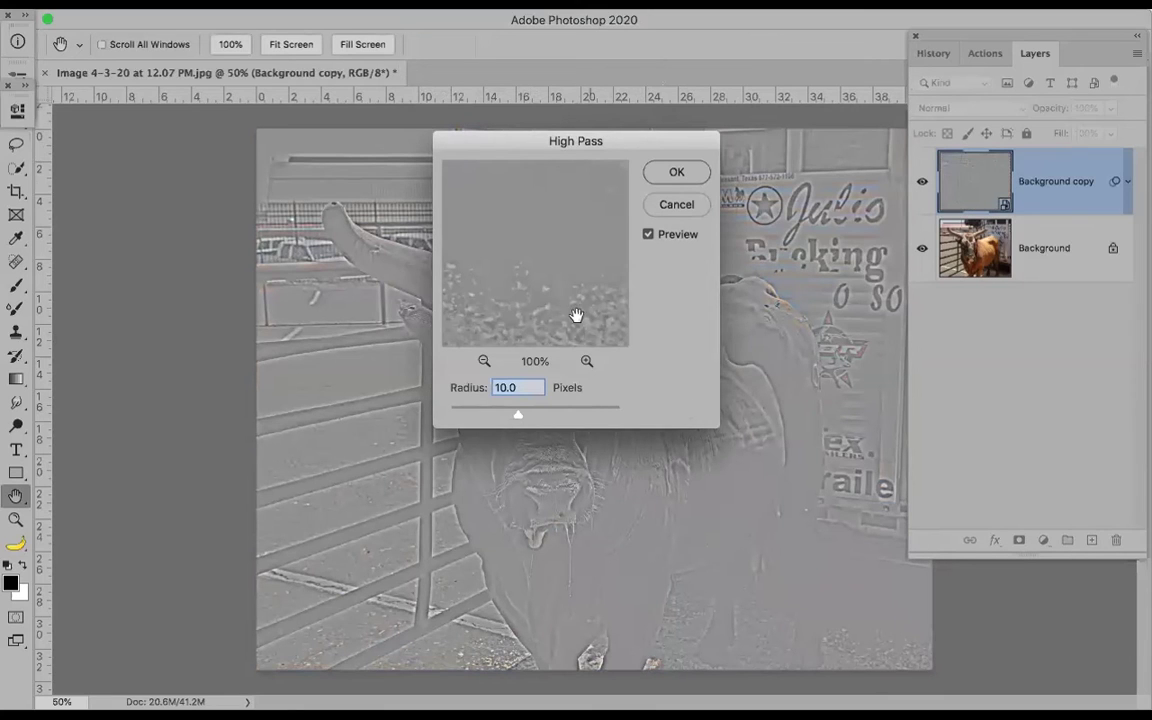
left_click_drag(573, 306, 540, 196)
left_click(484, 361)
left_click(484, 361)
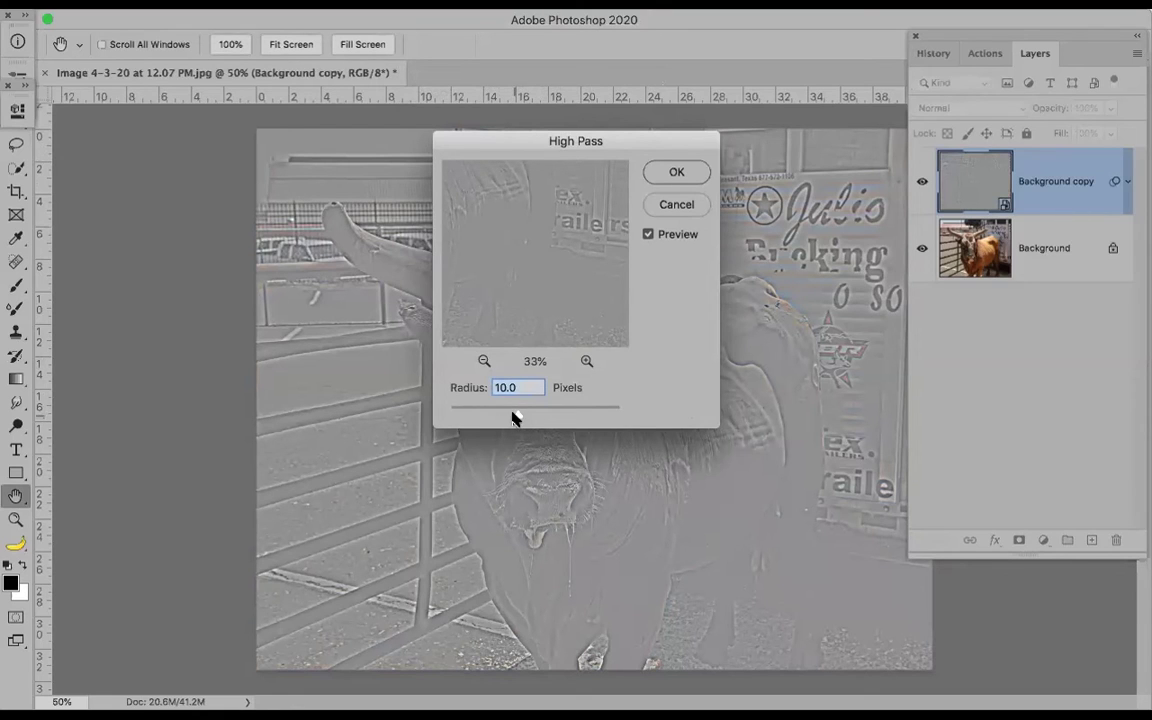
left_click_drag(512, 416, 503, 418)
mouse_move(550, 247)
left_mouse_down()
mouse_move(608, 248)
mouse_move(571, 272)
left_mouse_up()
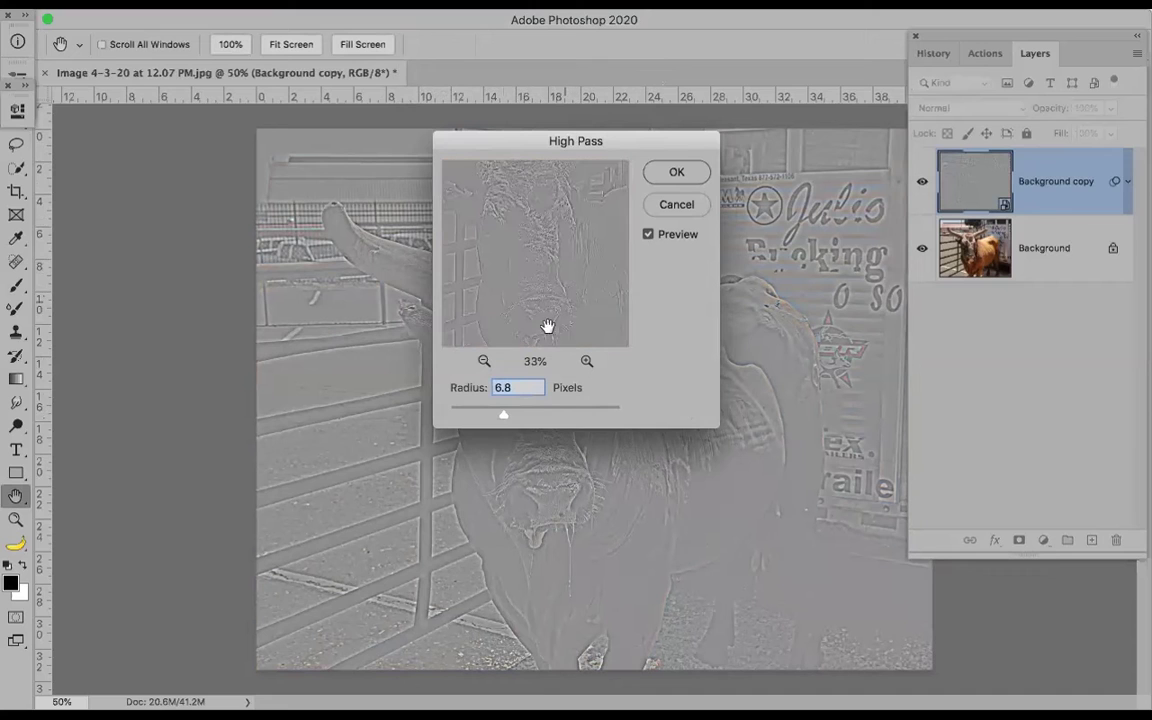
left_click_drag(500, 416, 560, 416)
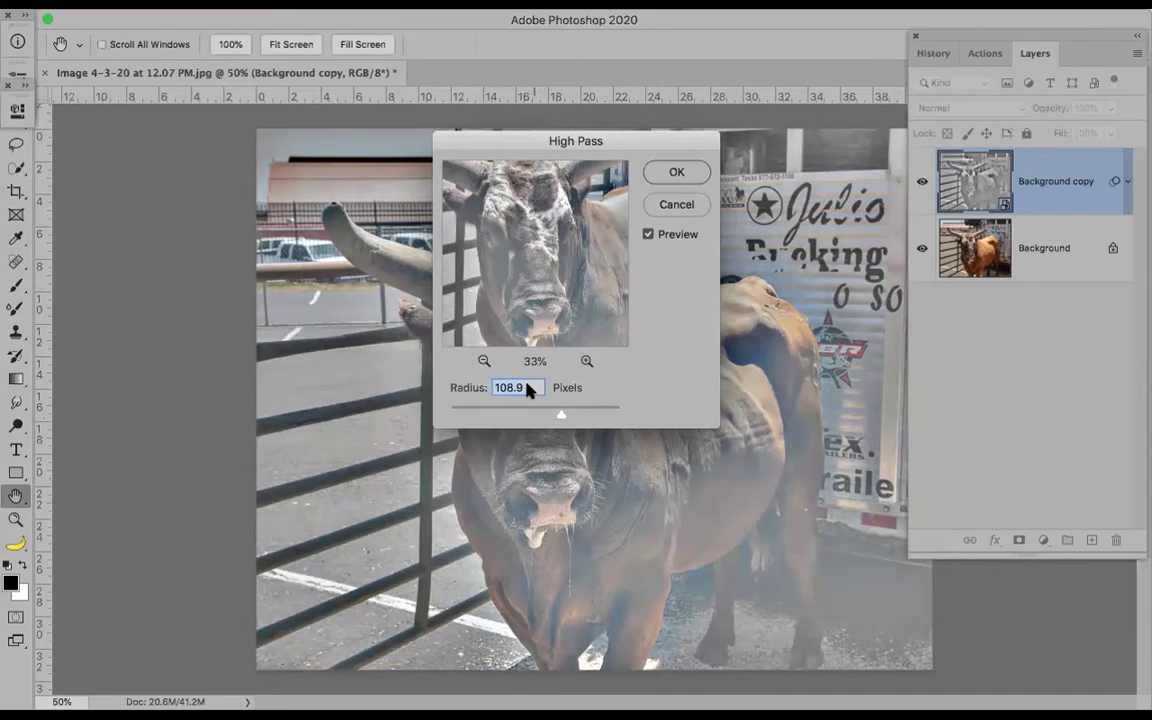
left_click_drag(560, 413, 486, 416)
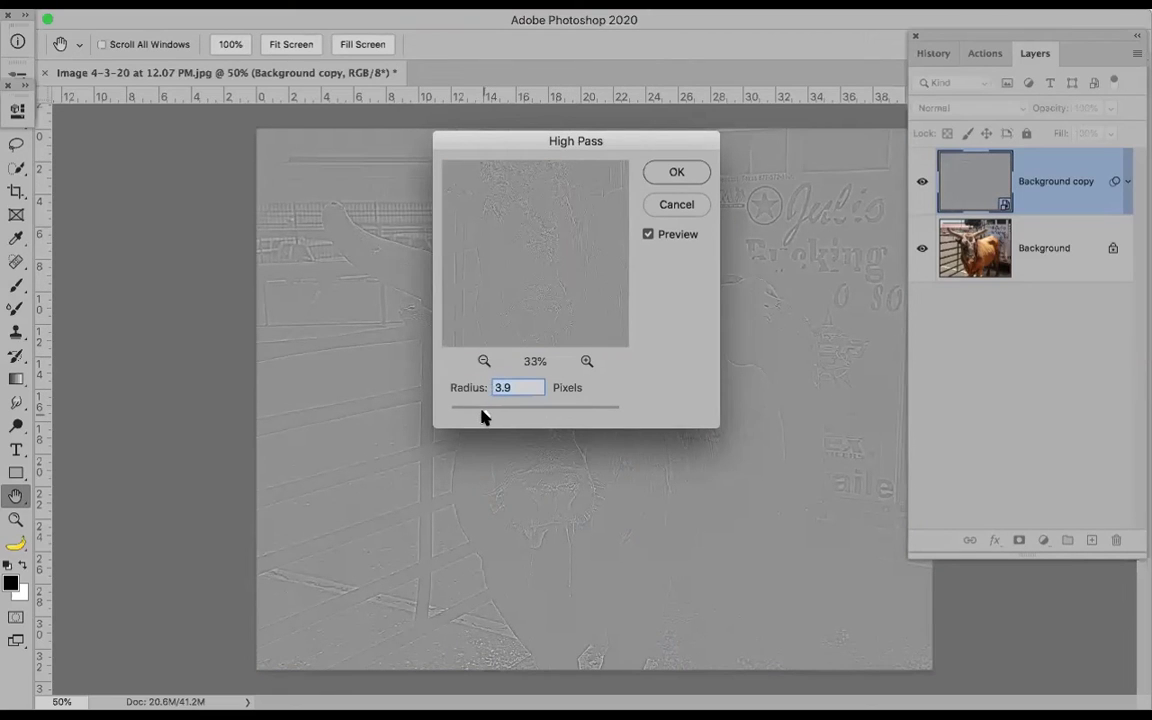
left_click(676, 173)
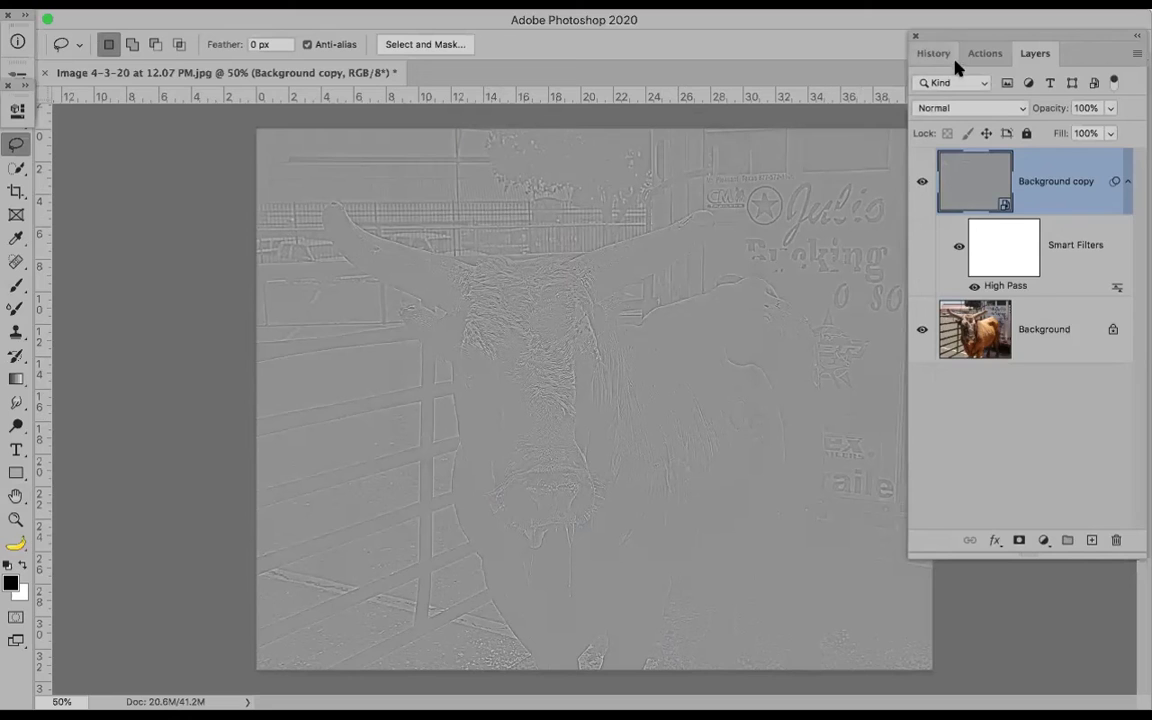
Set the Background copy layer's blend mode to Overlay
left_click(983, 52)
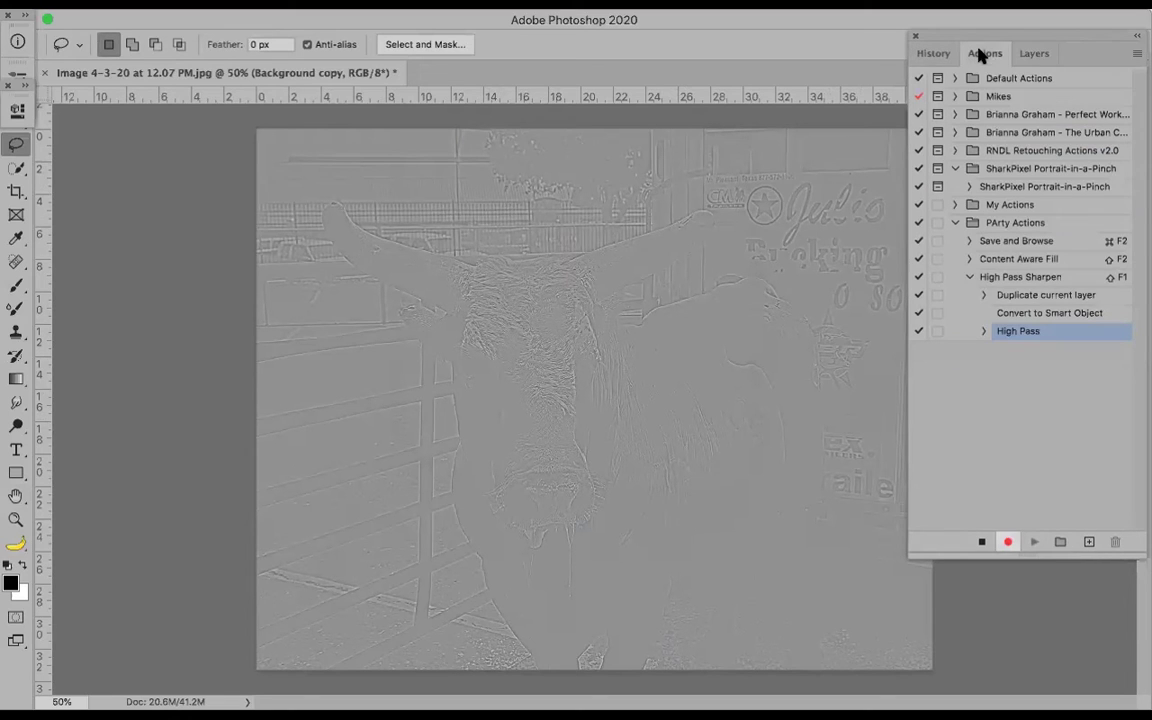
left_click(1036, 55)
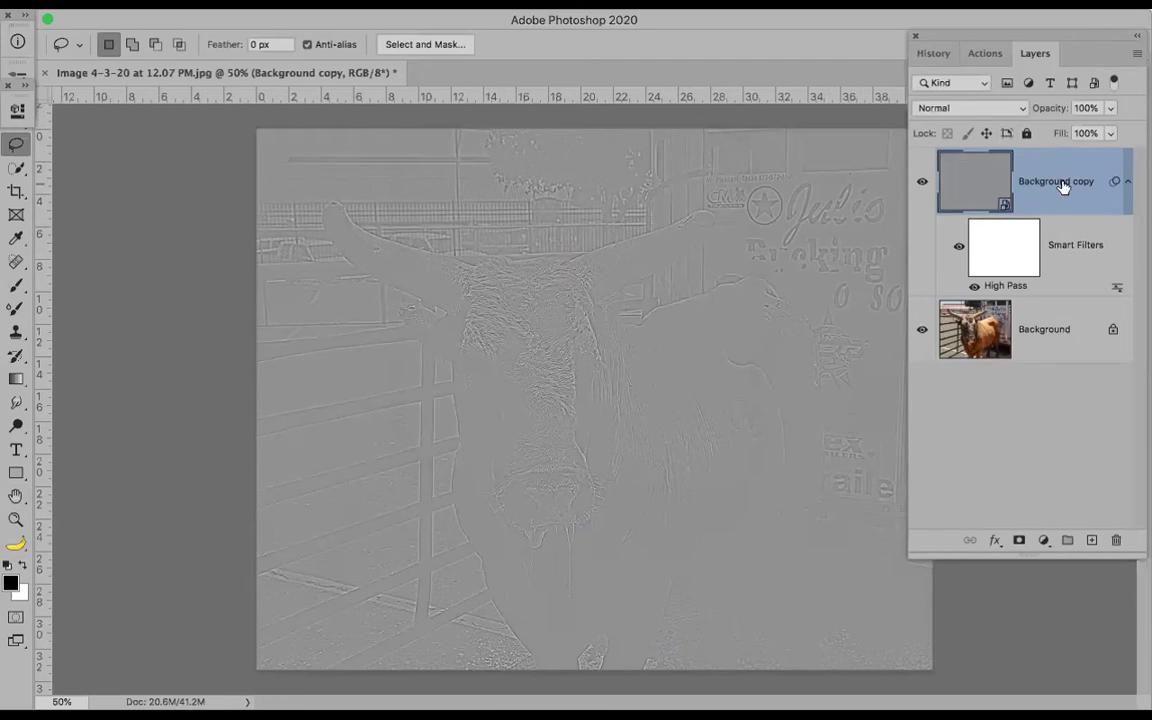
left_click(1020, 109)
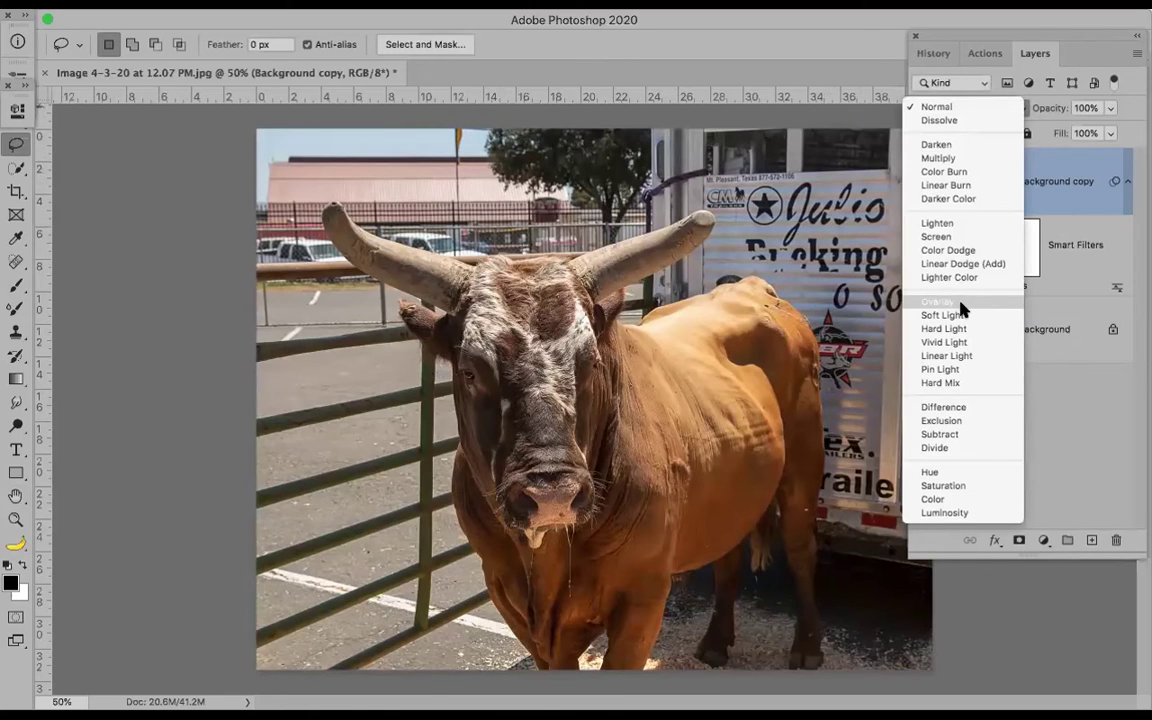
left_click(959, 302)
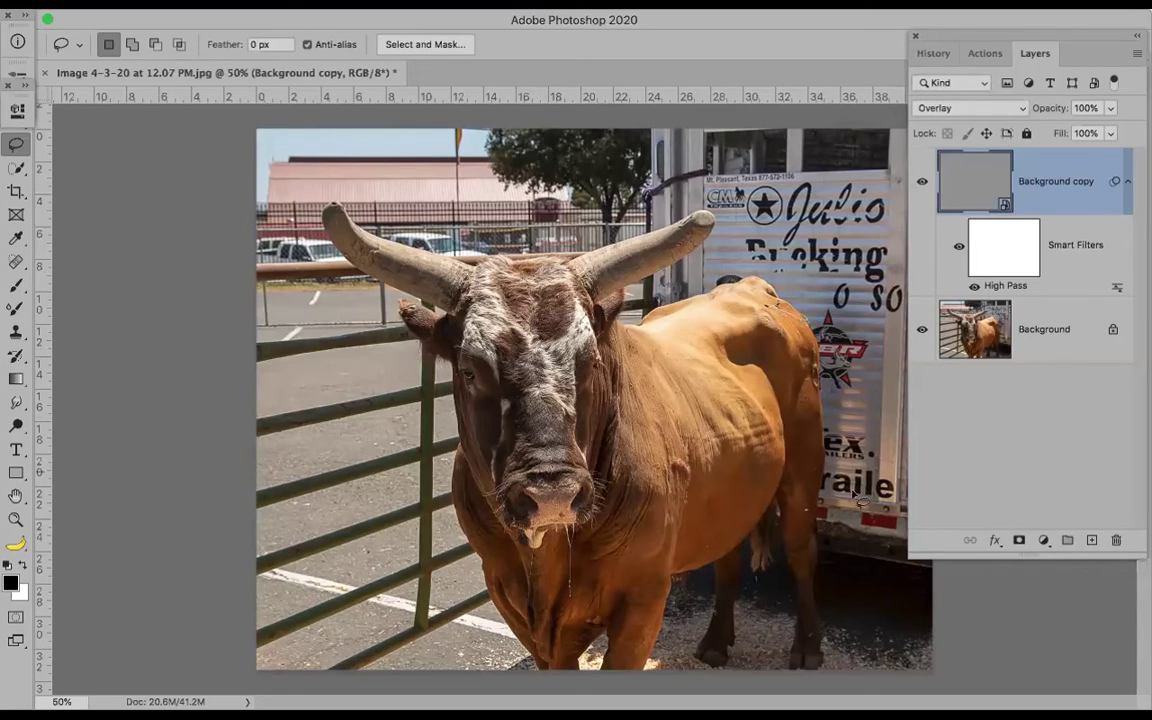
Add a layer mask to Background copy and fill it with black via Edit > Fill
left_click(1019, 540)
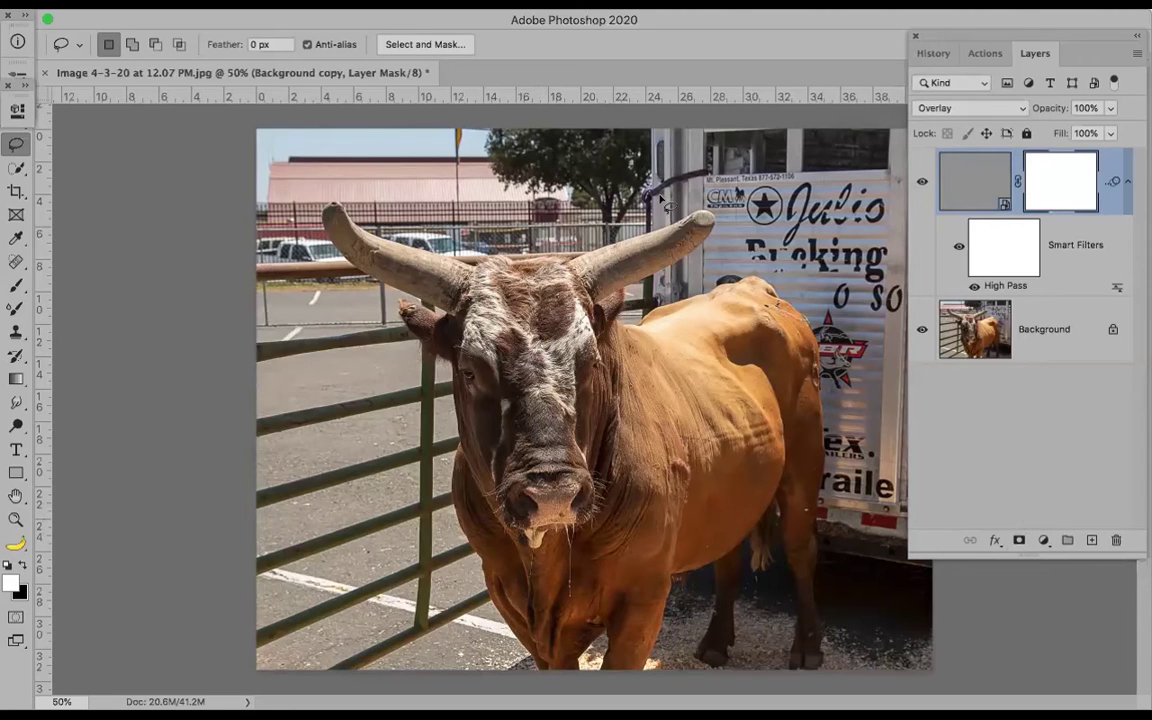
left_click(185, 4)
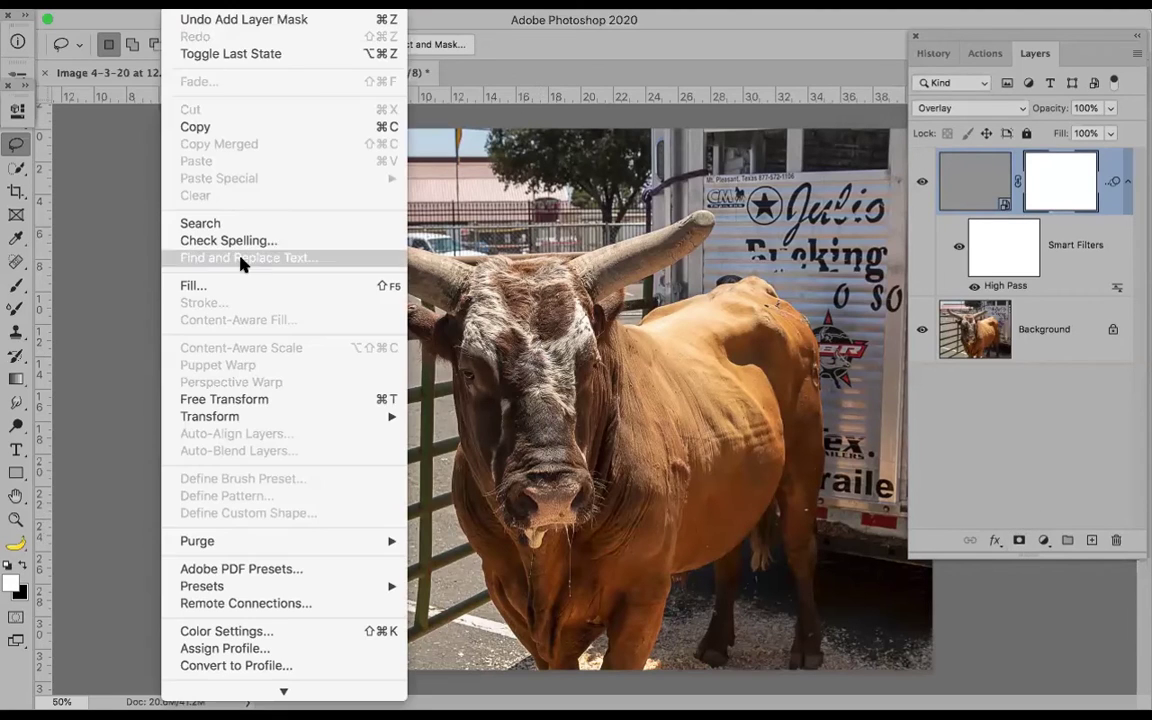
left_click(240, 290)
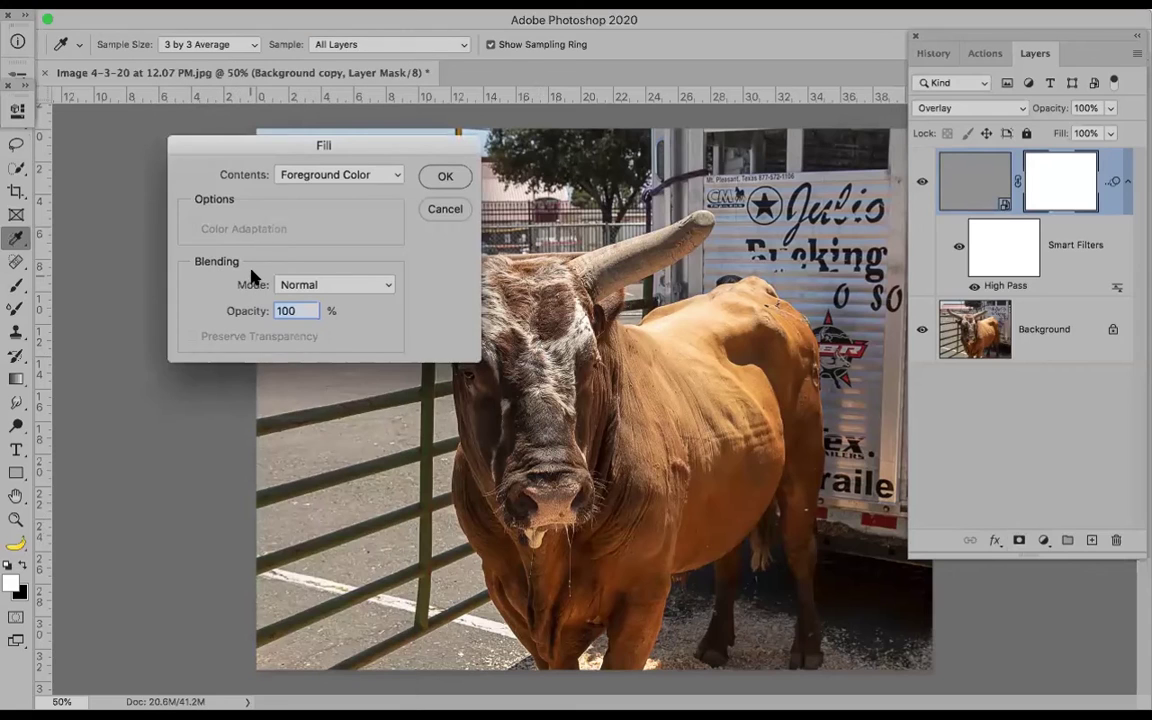
left_click(390, 176)
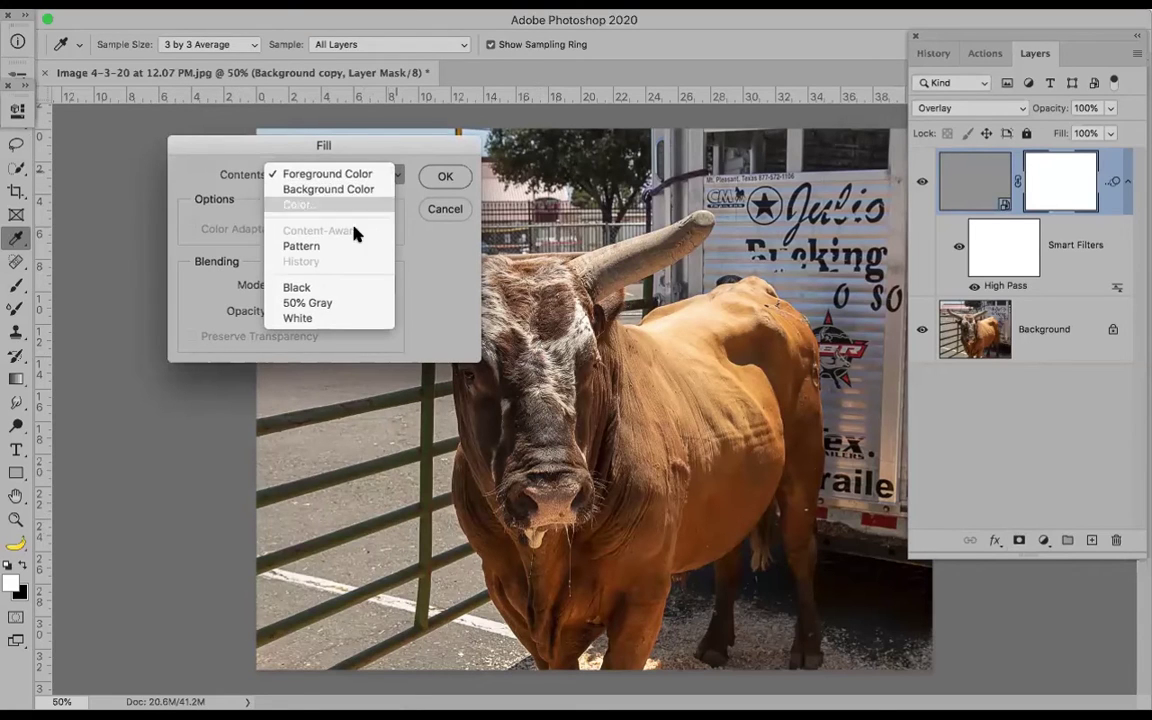
left_click(345, 290)
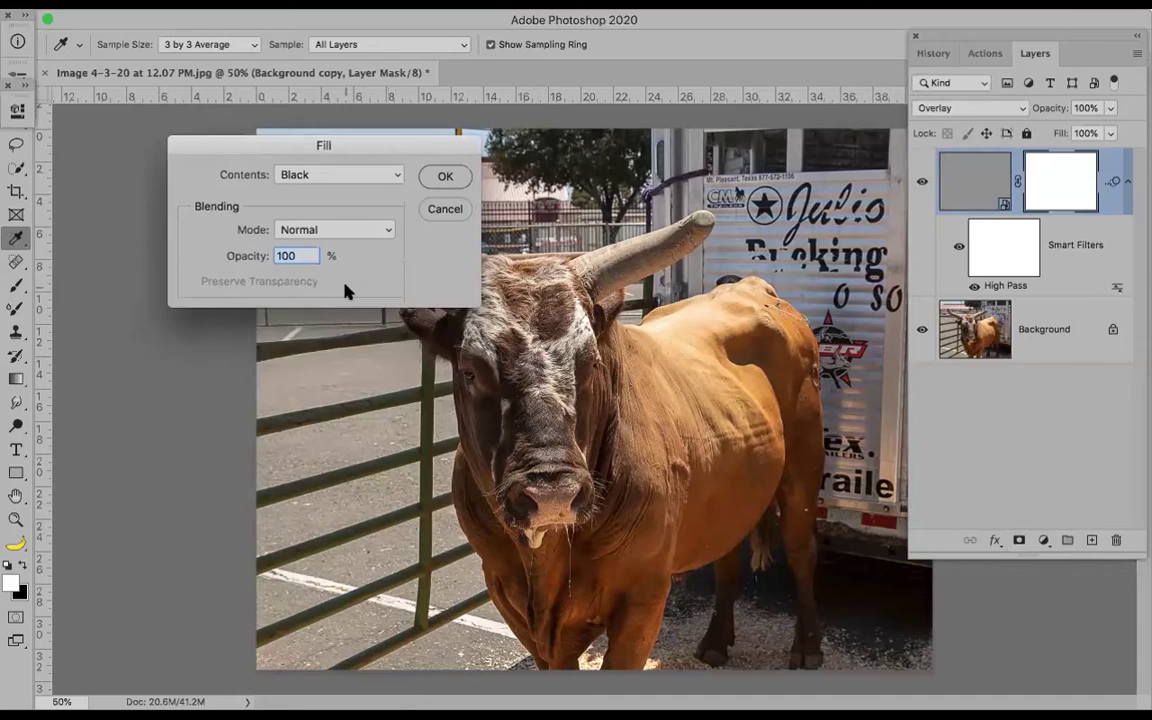
left_click(443, 178)
key("l")
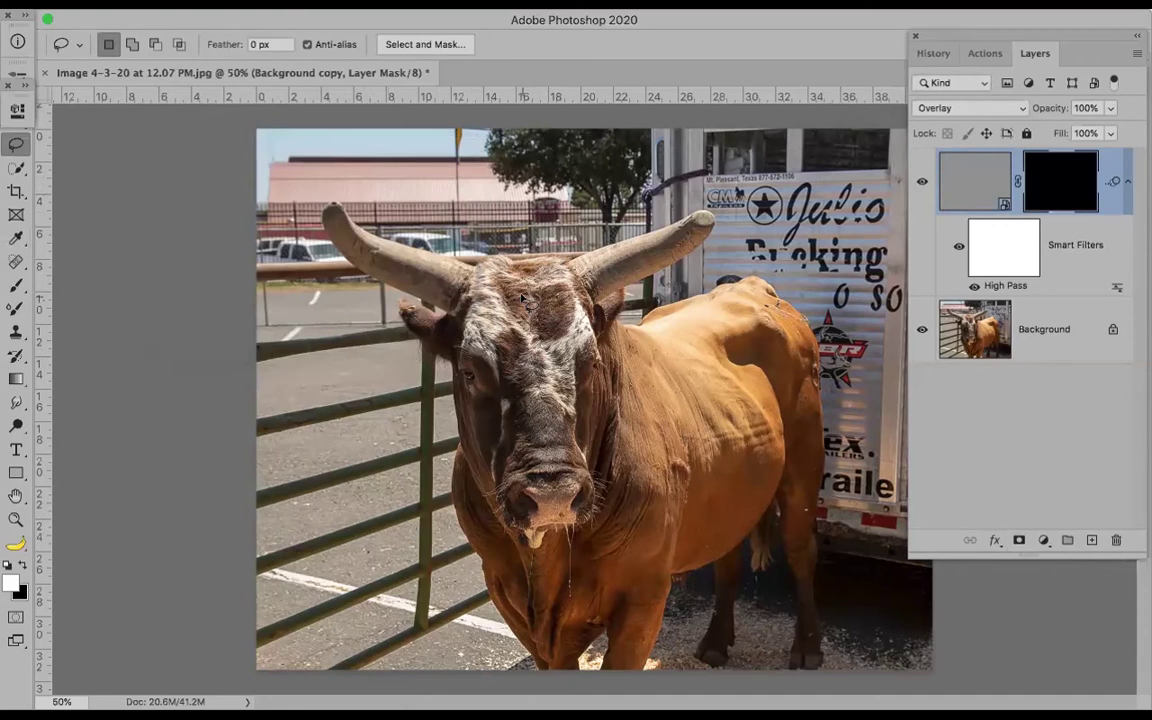
Zoom into the bull's face and toggle the mask off and on to compare sharpening
key("z")
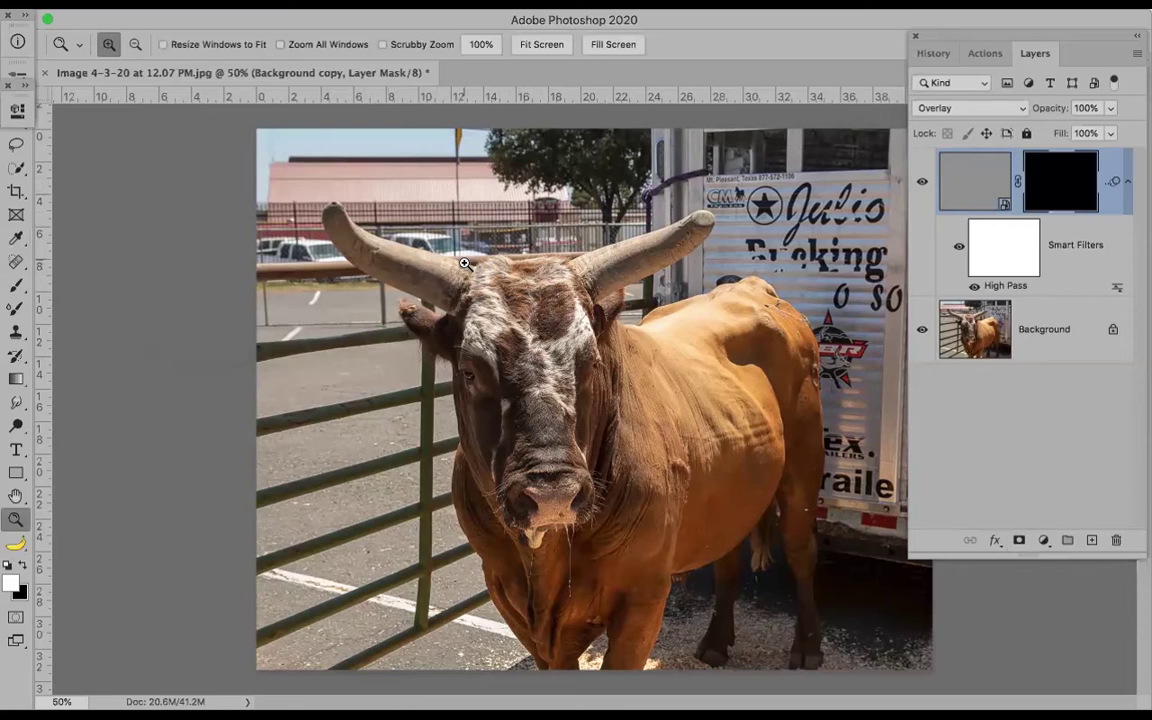
left_click_drag(635, 456, 643, 450)
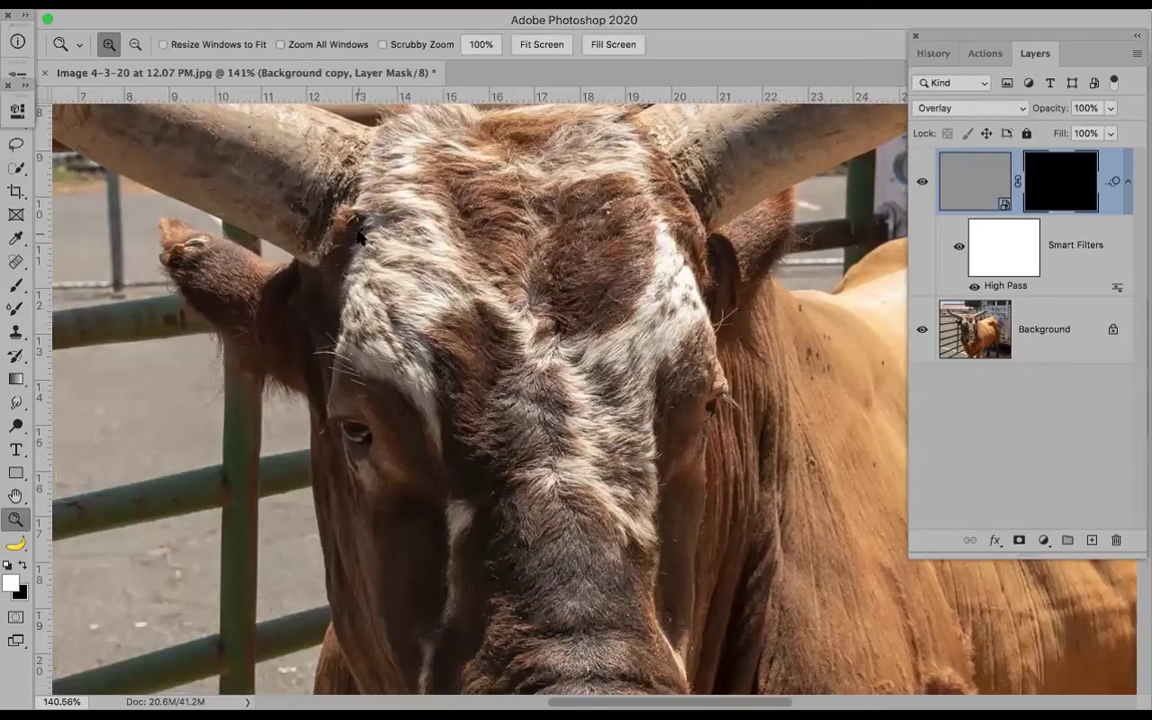
left_click(1059, 182, "shift")
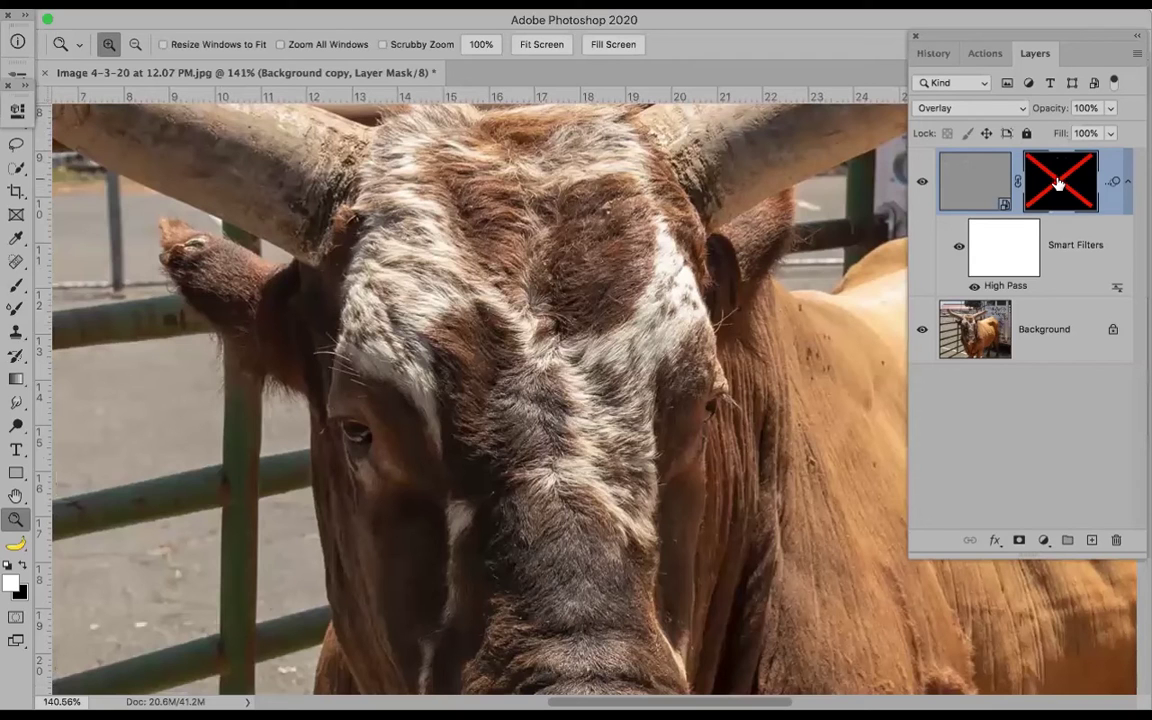
left_click(1058, 182, "shift")
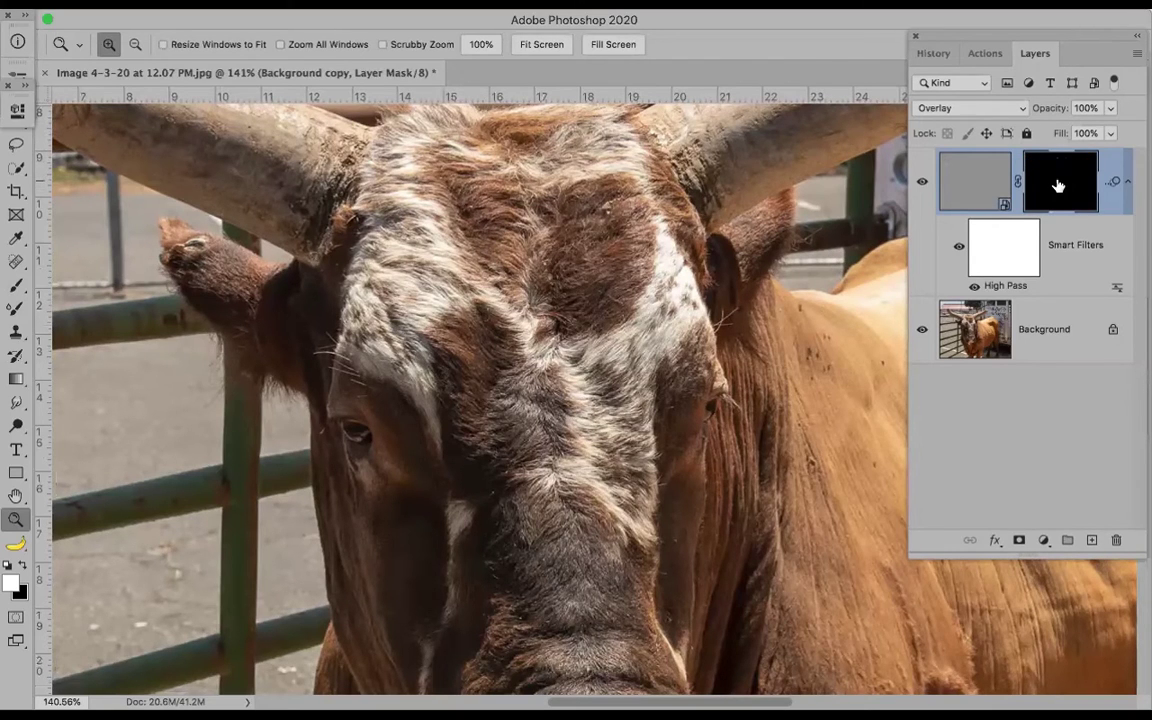
left_click(1058, 183, "shift")
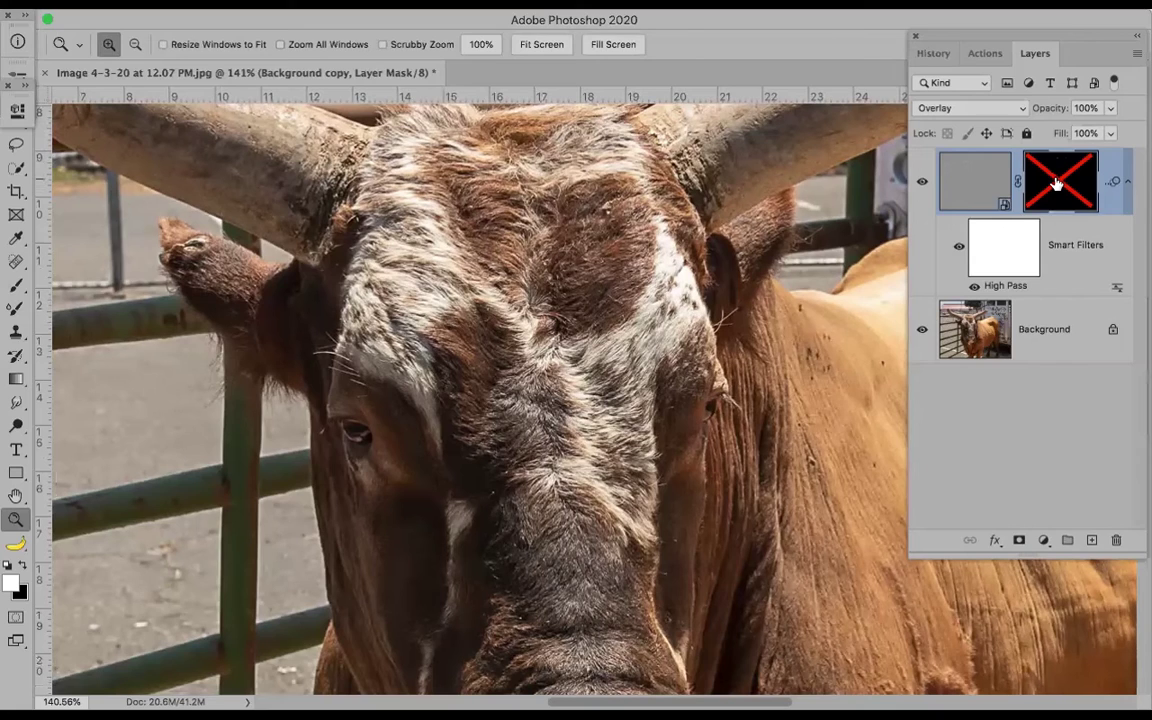
left_click(1056, 183, "shift")
left_click(1052, 181, "shift")
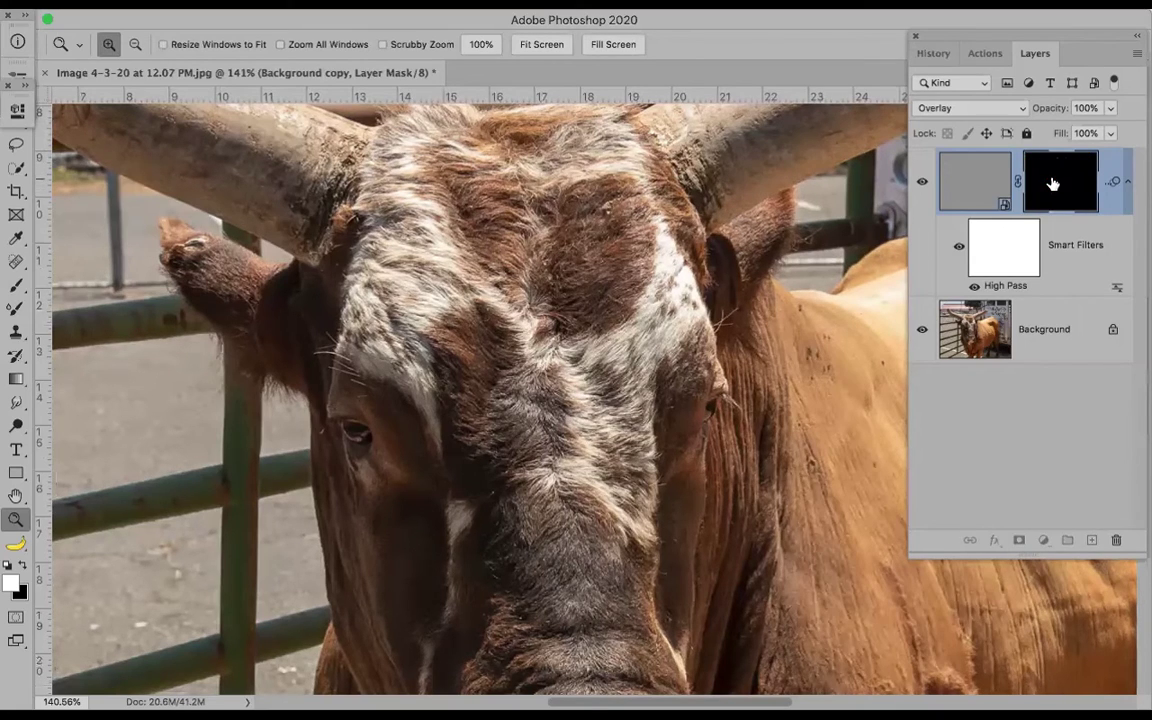
left_click(1048, 185, "shift")
left_click(1049, 185, "shift")
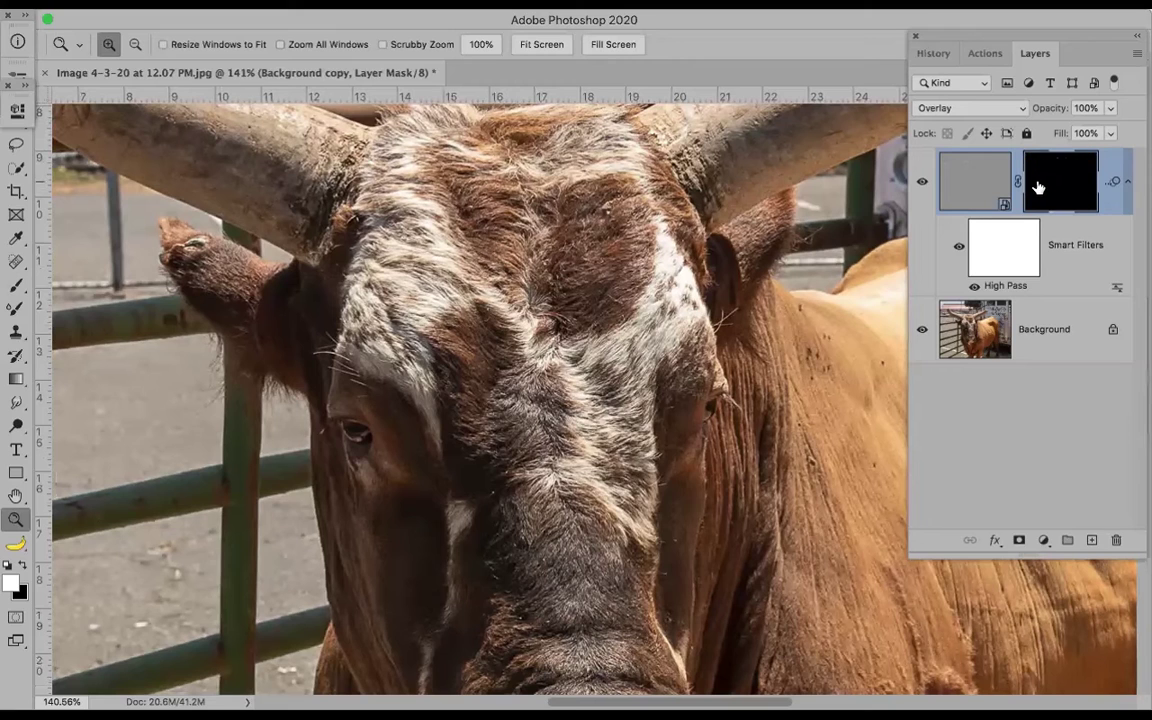
Zoom back out to the whole bull and select the Brush tool
key("ctrl+minus")
key("ctrl+minus")
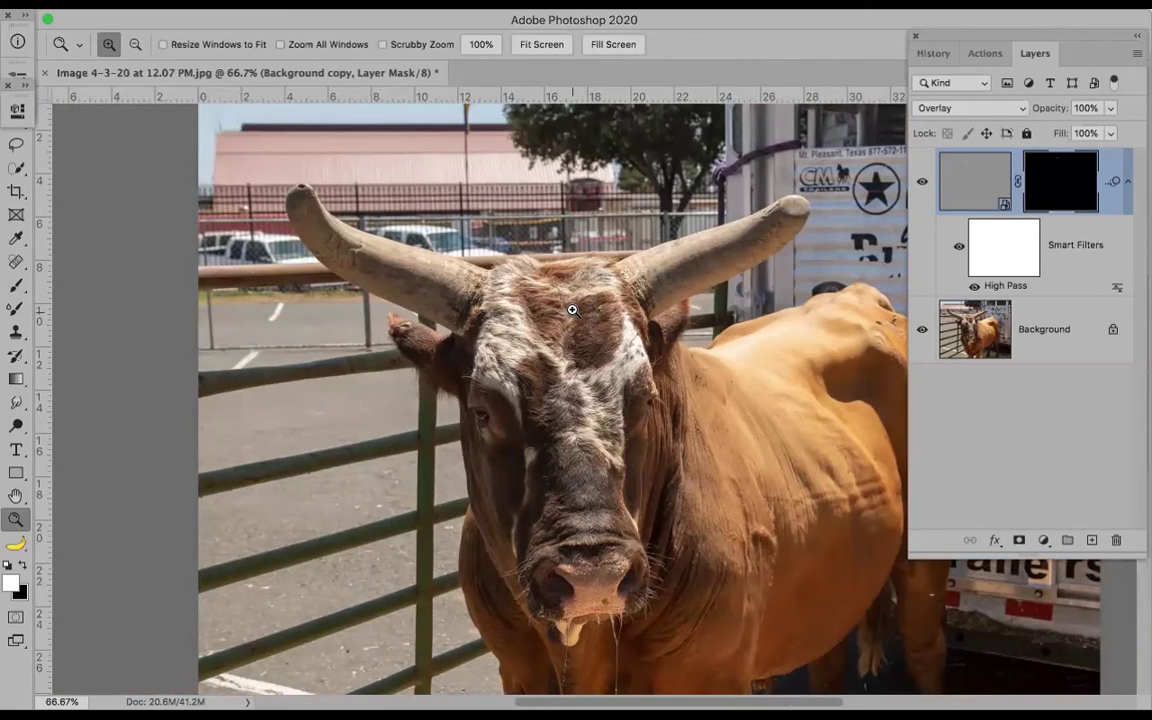
key("b")
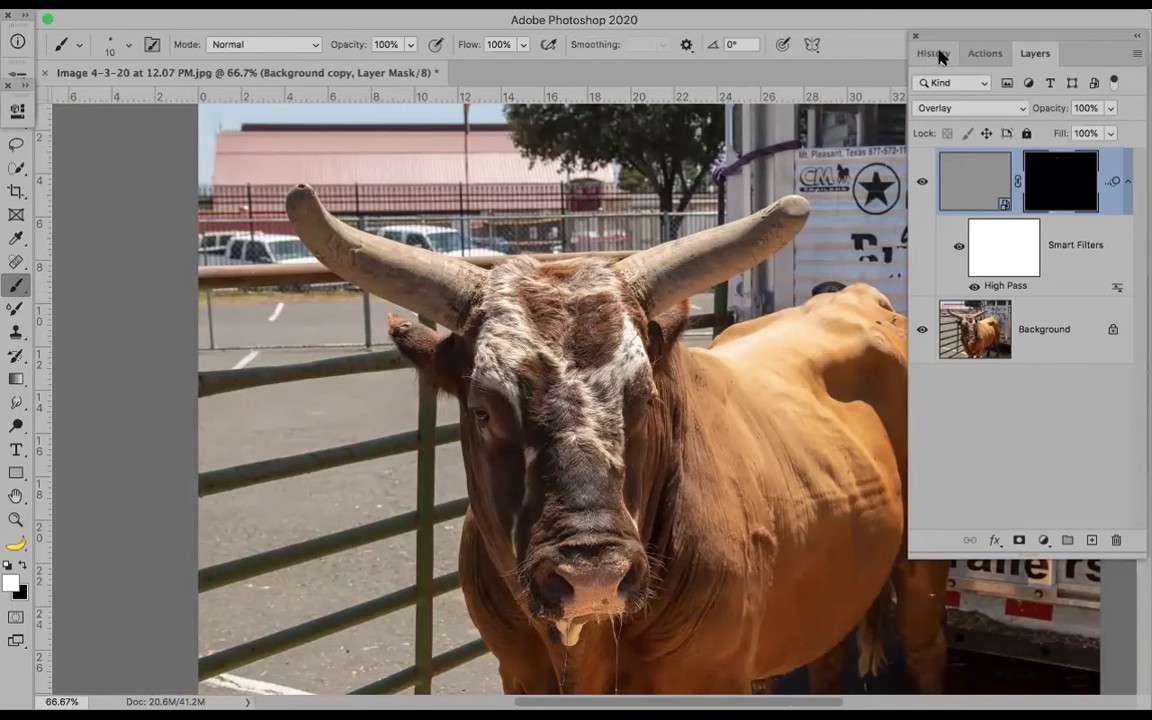
left_click(985, 55)
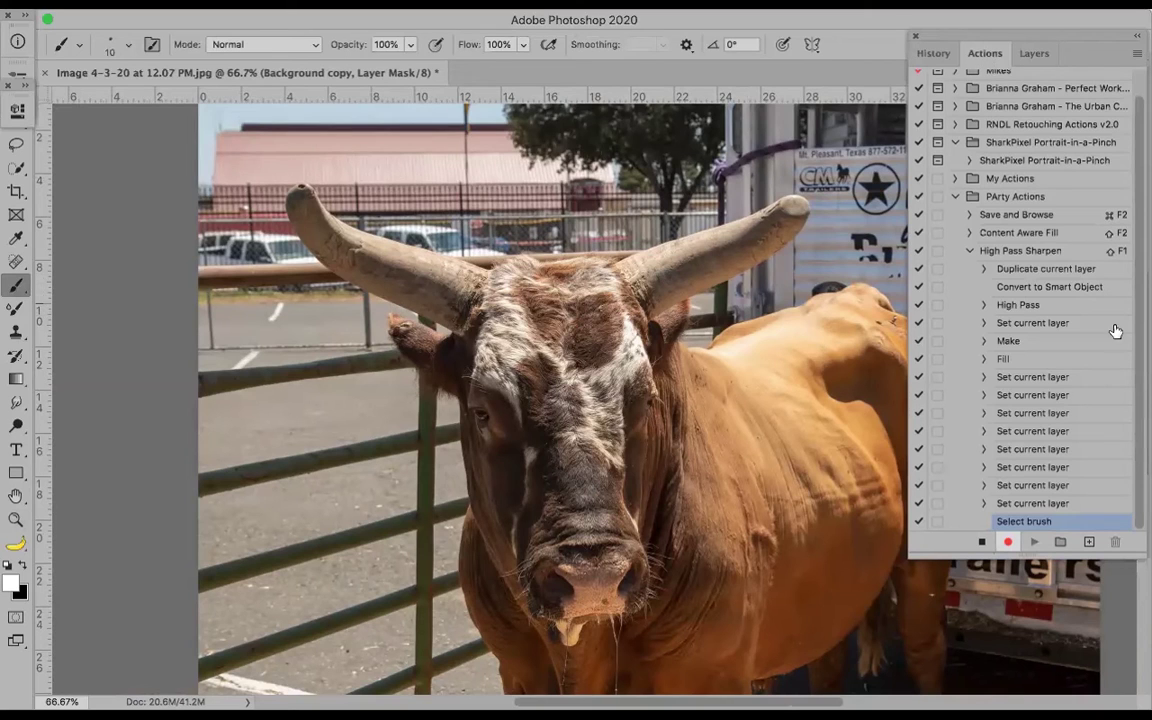
Stop recording and delete the extra Set current layer and Select brush steps
left_click(1040, 360)
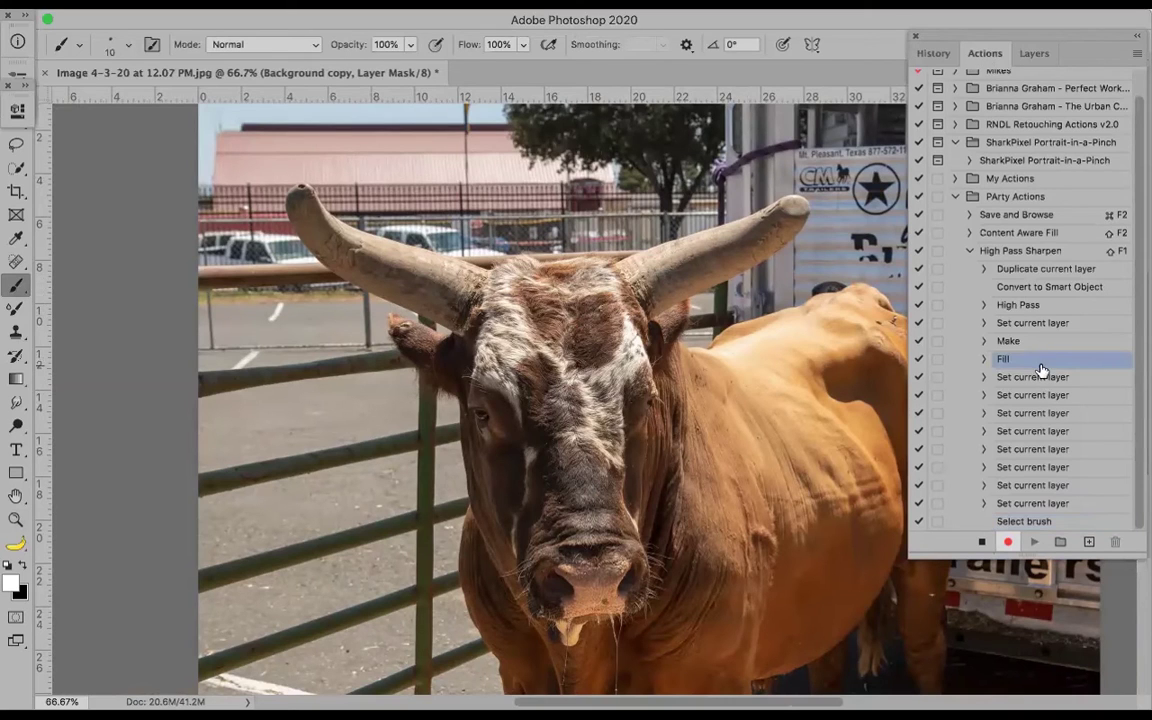
left_click(981, 541)
left_click(1035, 378)
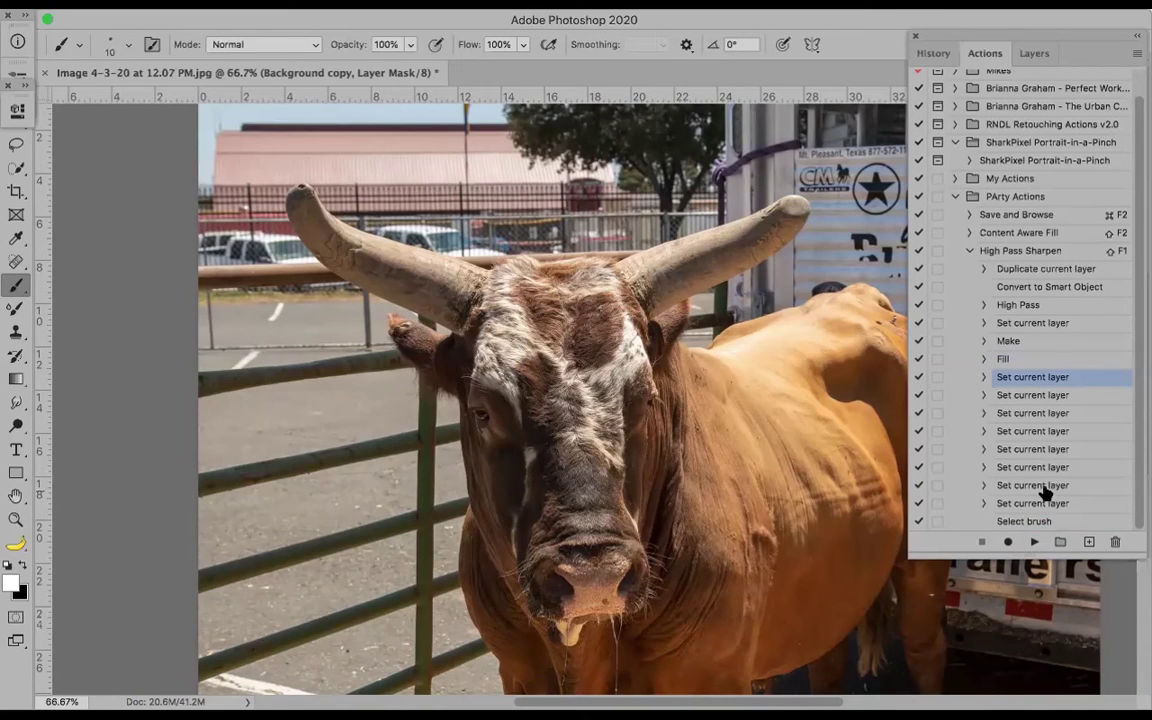
left_click(1040, 397)
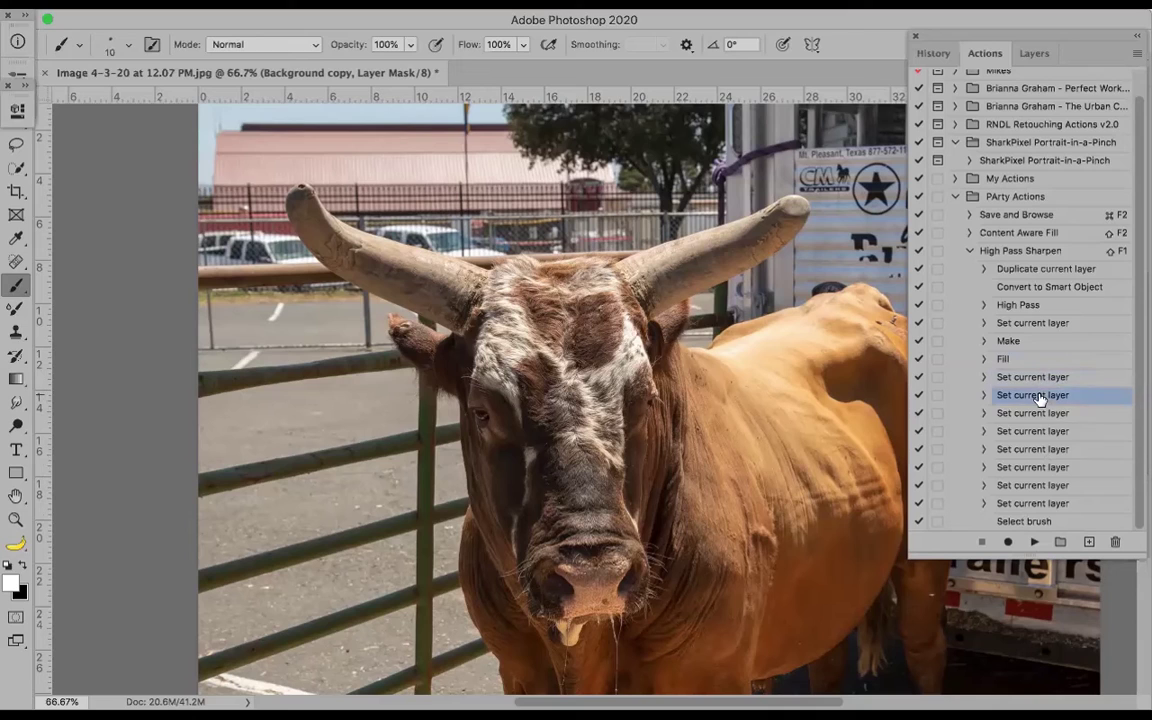
left_click(1050, 503, "shift")
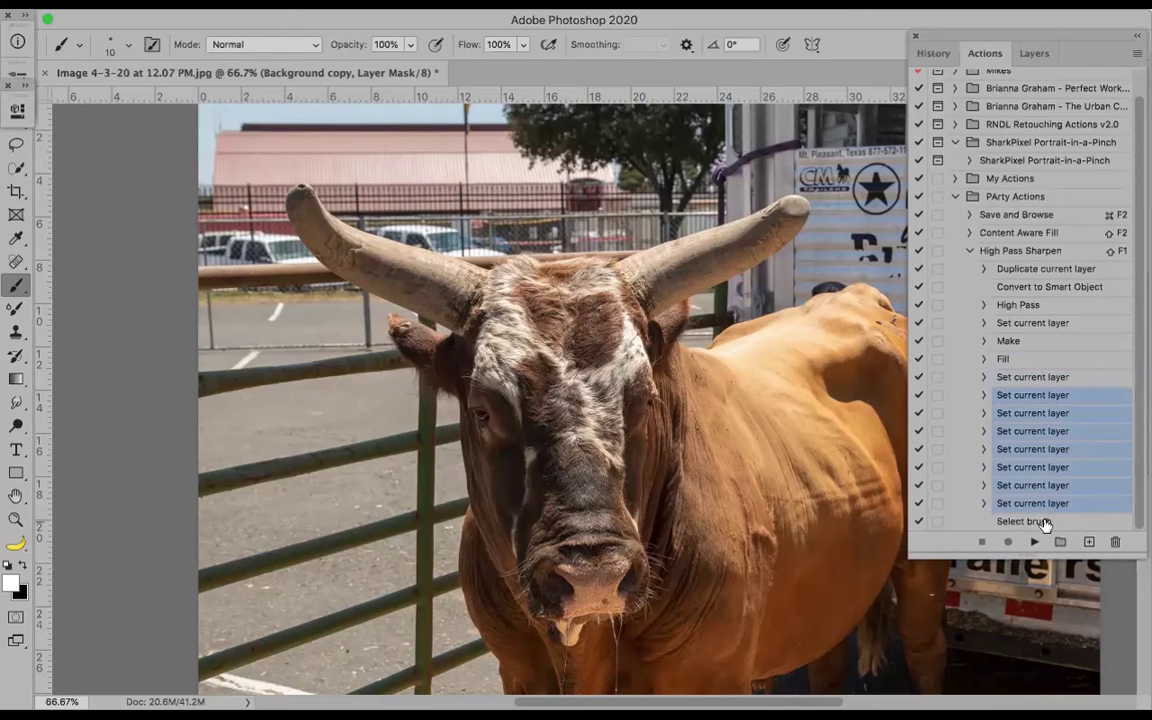
left_click(1044, 521, "shift")
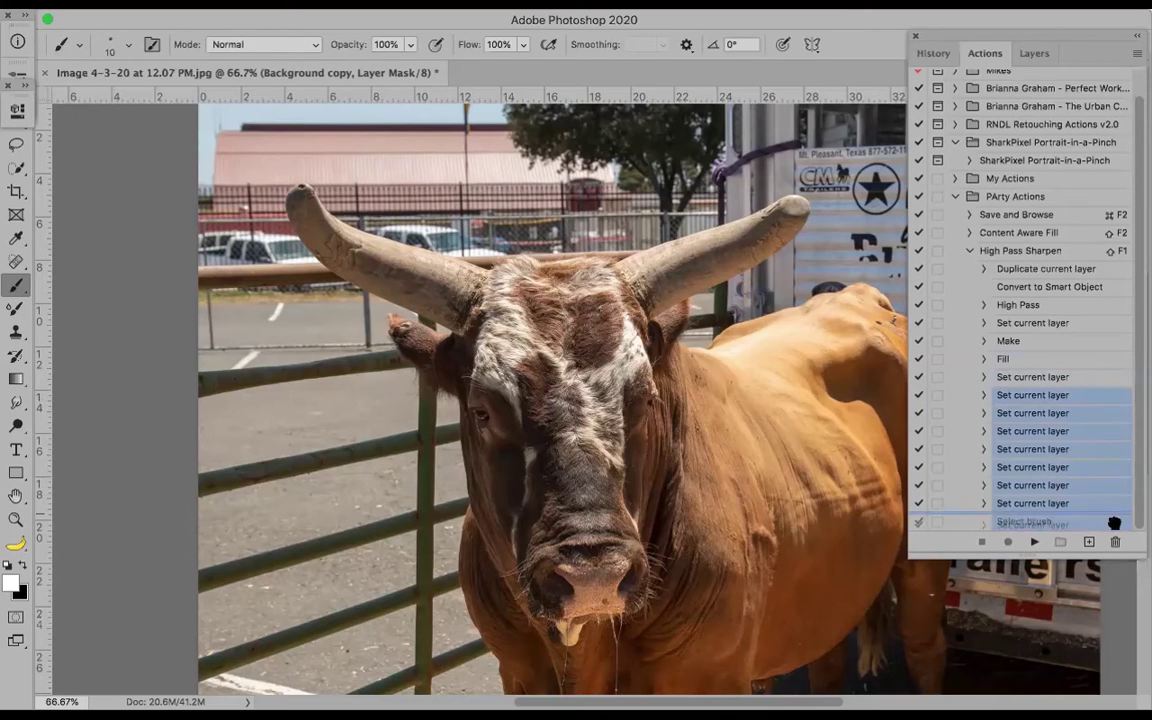
left_click_drag(1090, 483, 1115, 541)
Check the remaining Fill and Set current layer steps, and re-enable the layer mask
left_click(1046, 386)
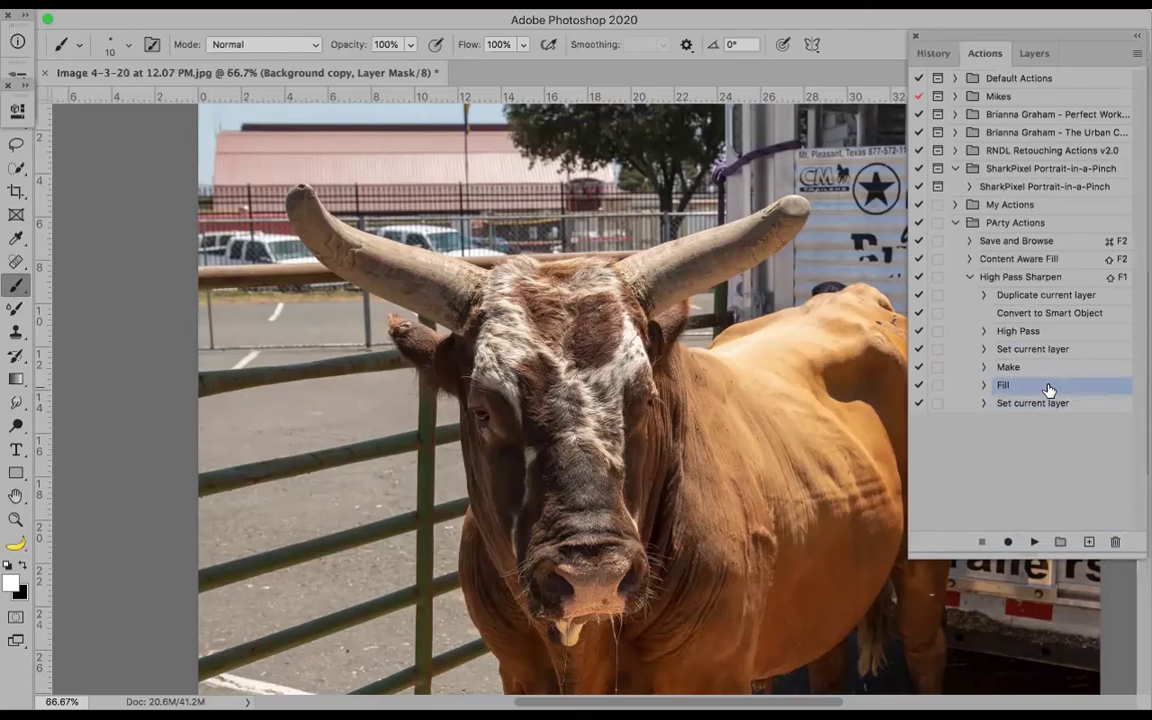
left_click(1043, 403)
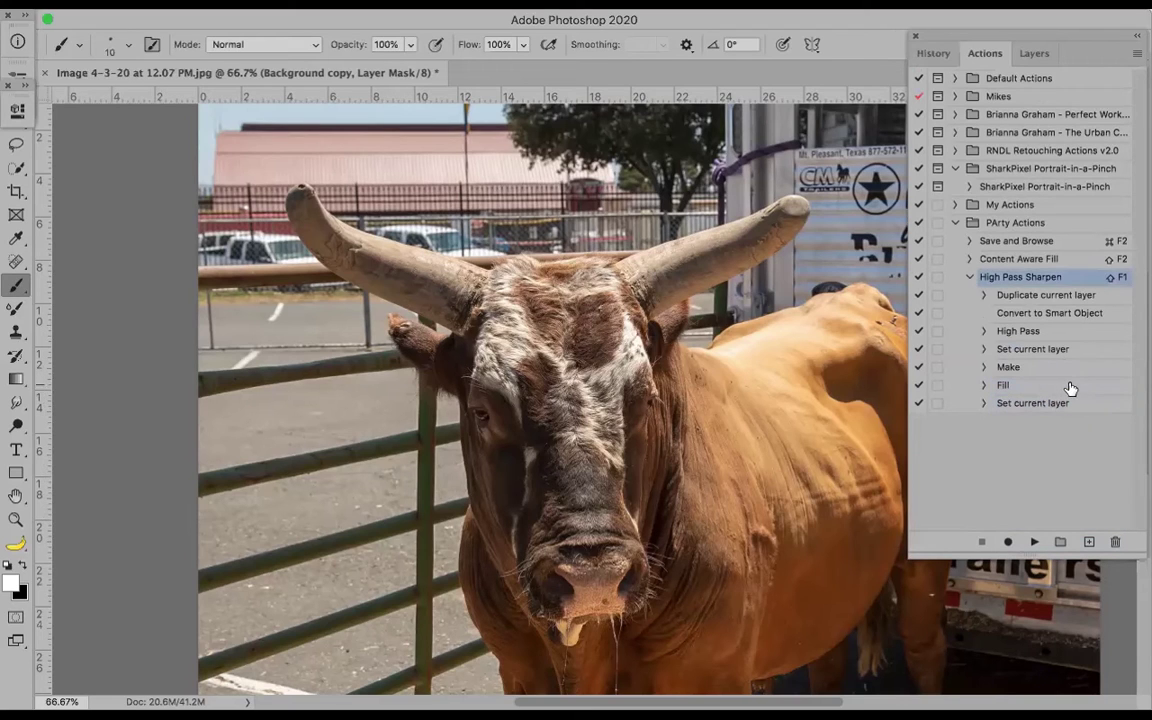
left_click(1068, 388)
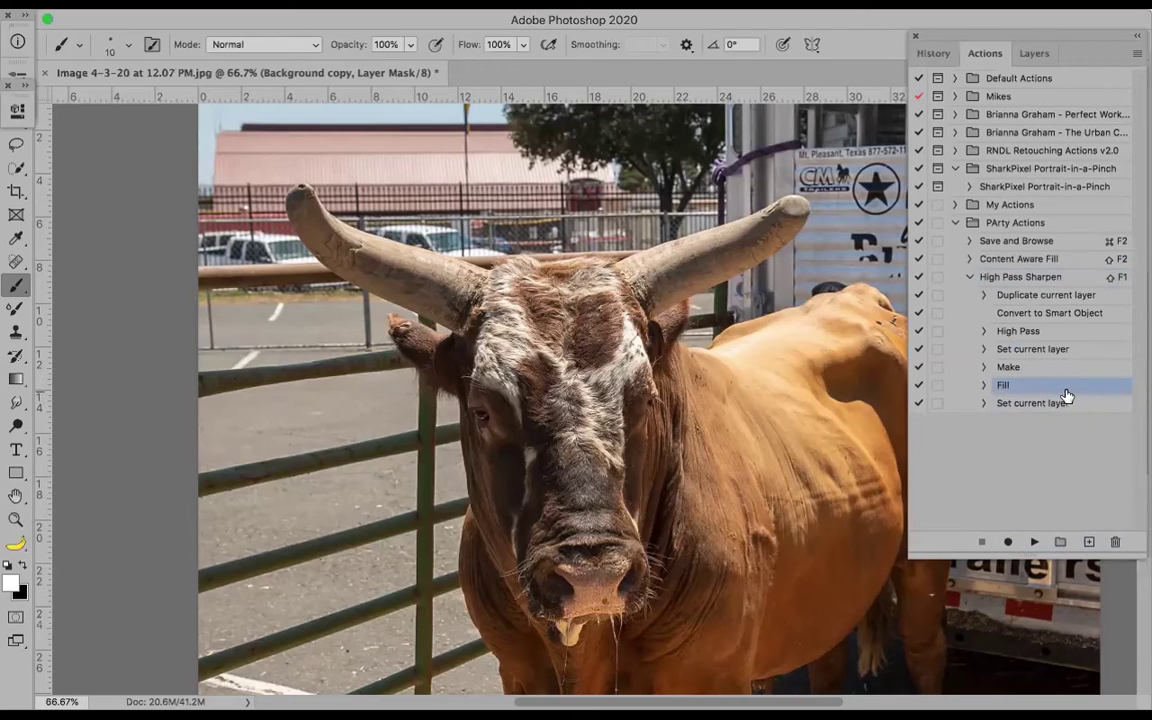
left_click(1036, 55)
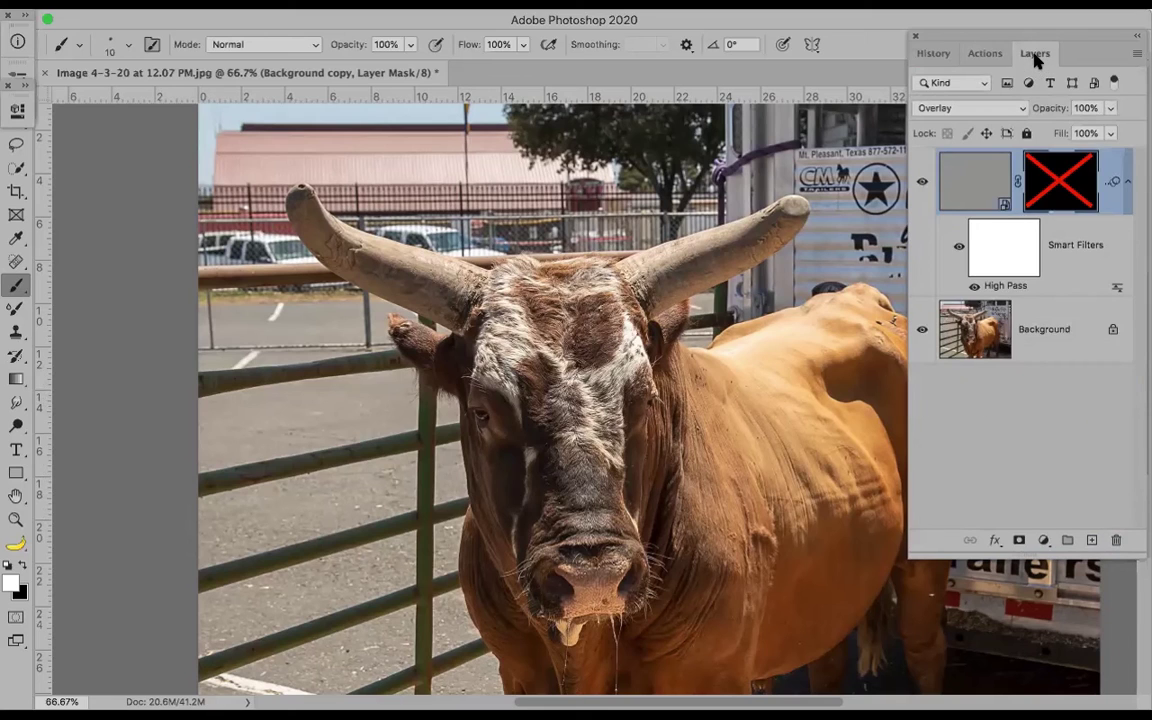
left_click(1063, 187, "shift")
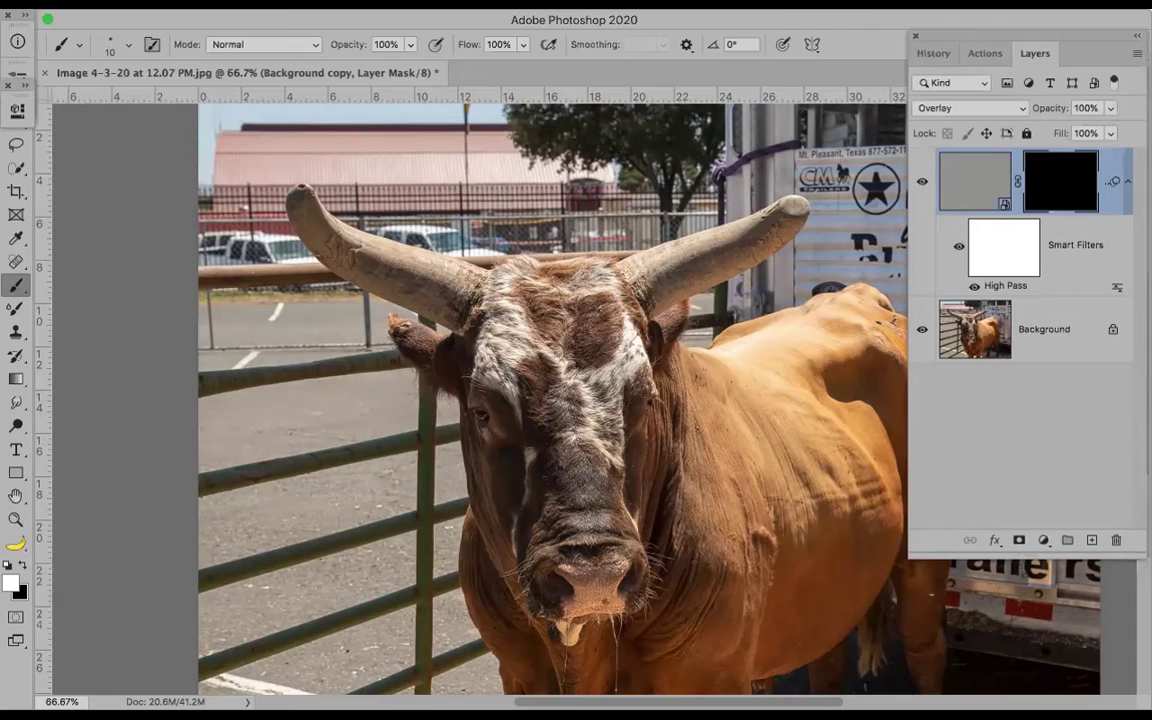
left_click(987, 53)
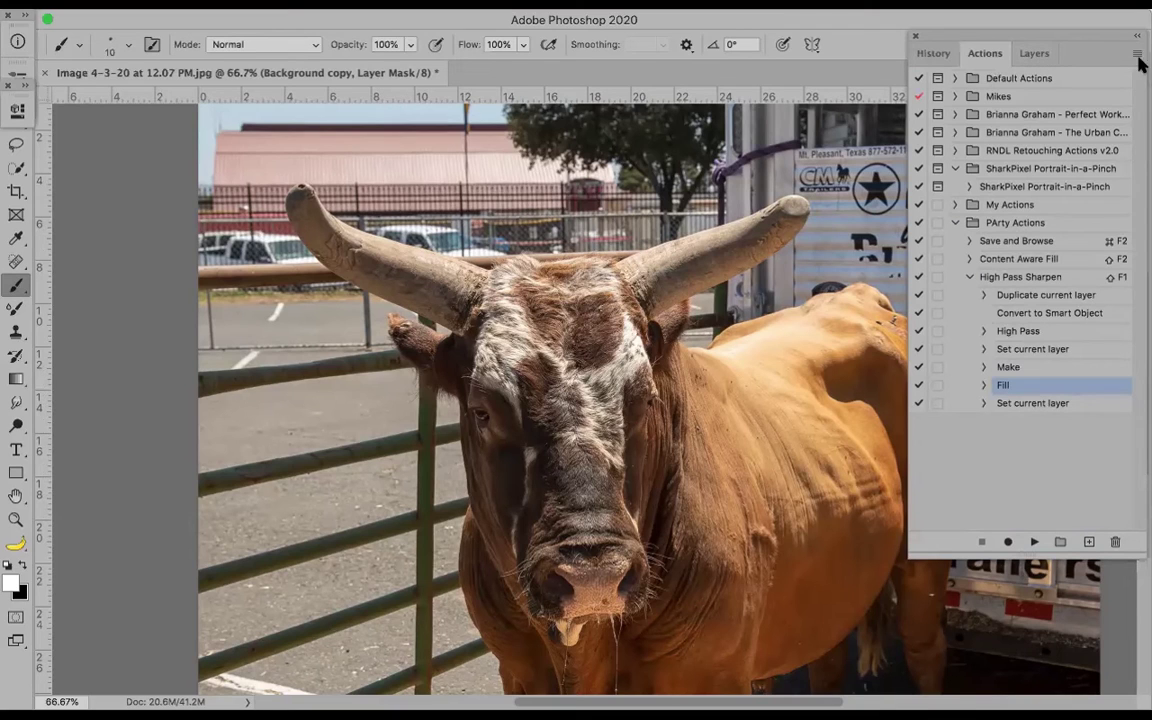
Record a Stop reading 'Paint with white brush to bring back sharpen effect'
left_click(1006, 540)
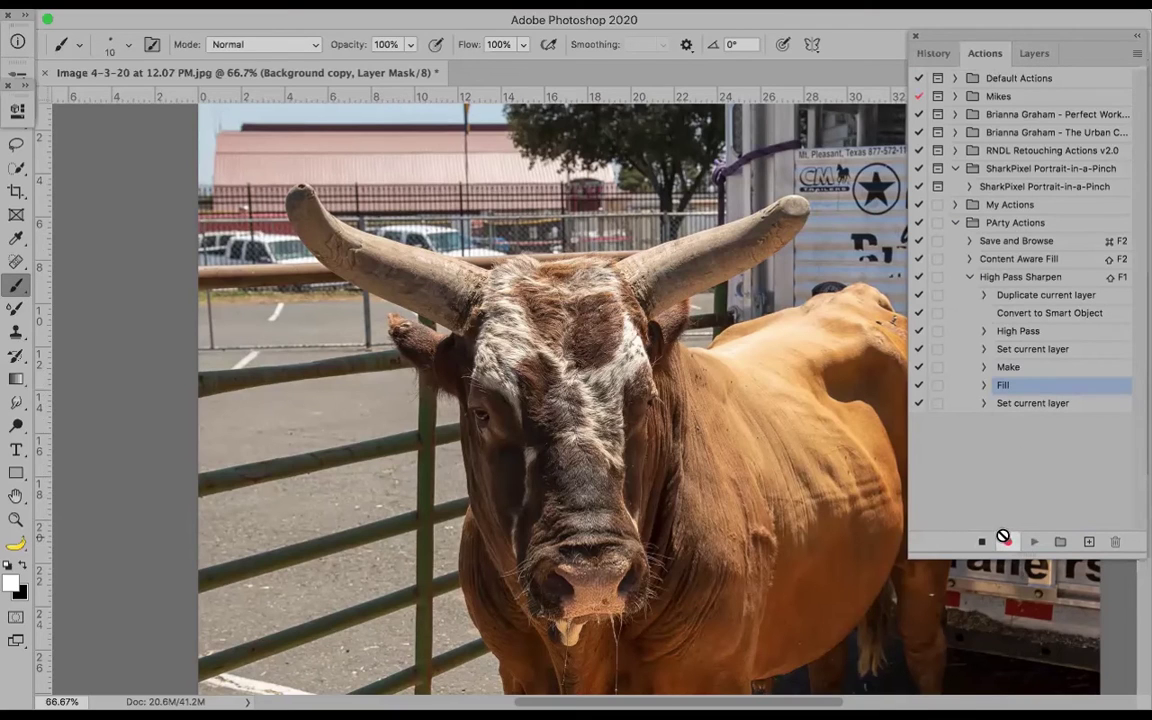
left_click(1137, 57)
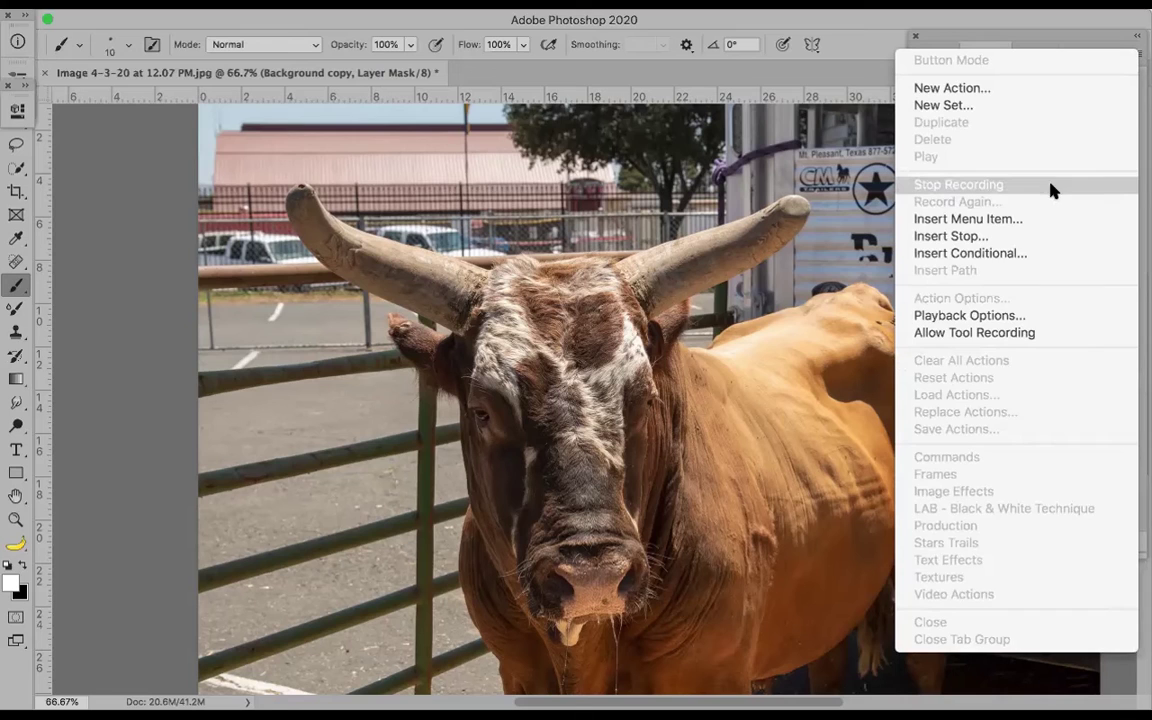
left_click(985, 236)
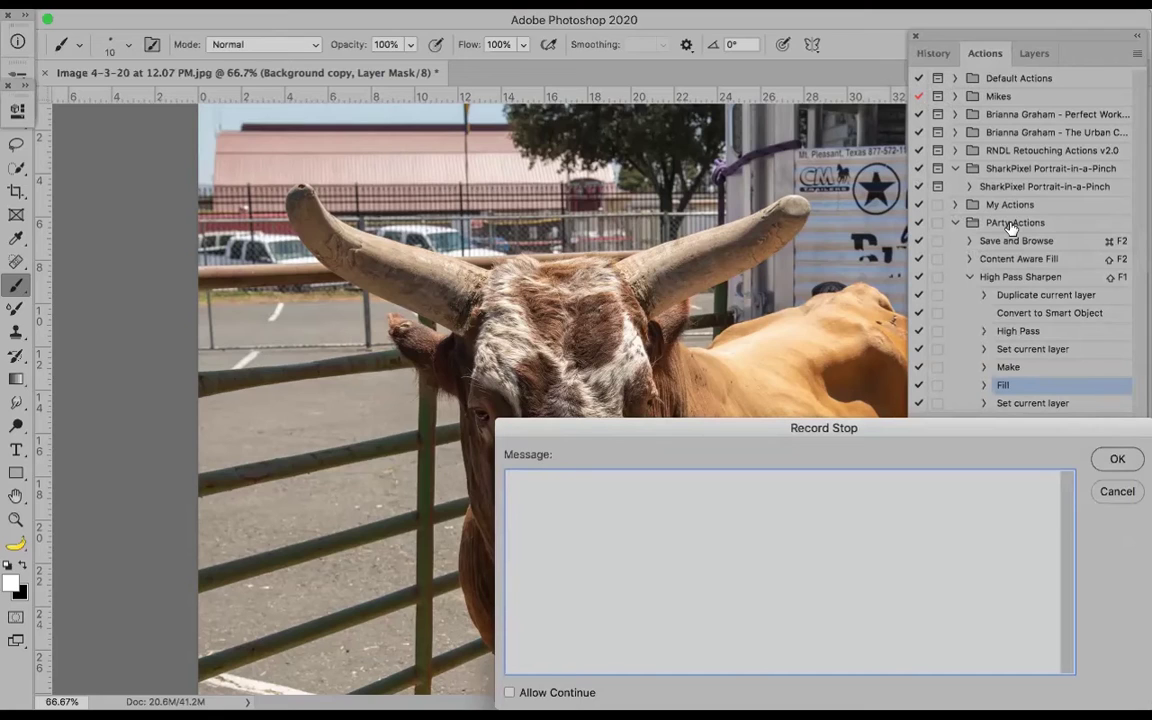
type("Paint with white brush to br")
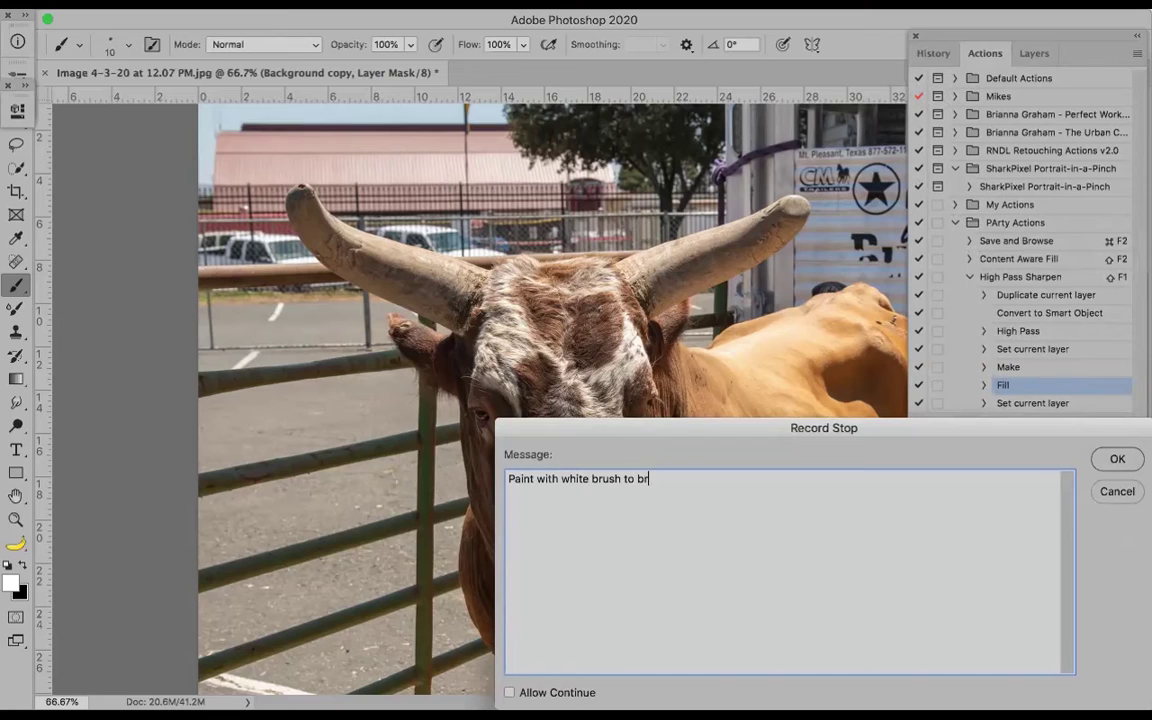
type("sharpen effect")
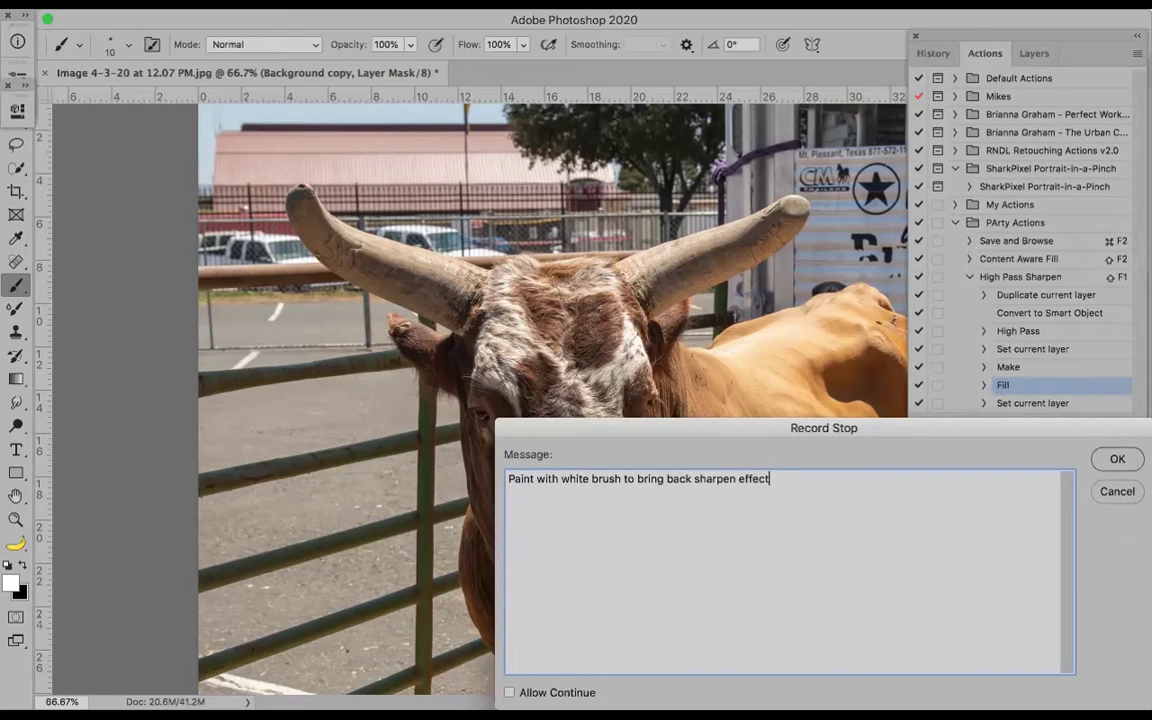
left_click(1116, 459)
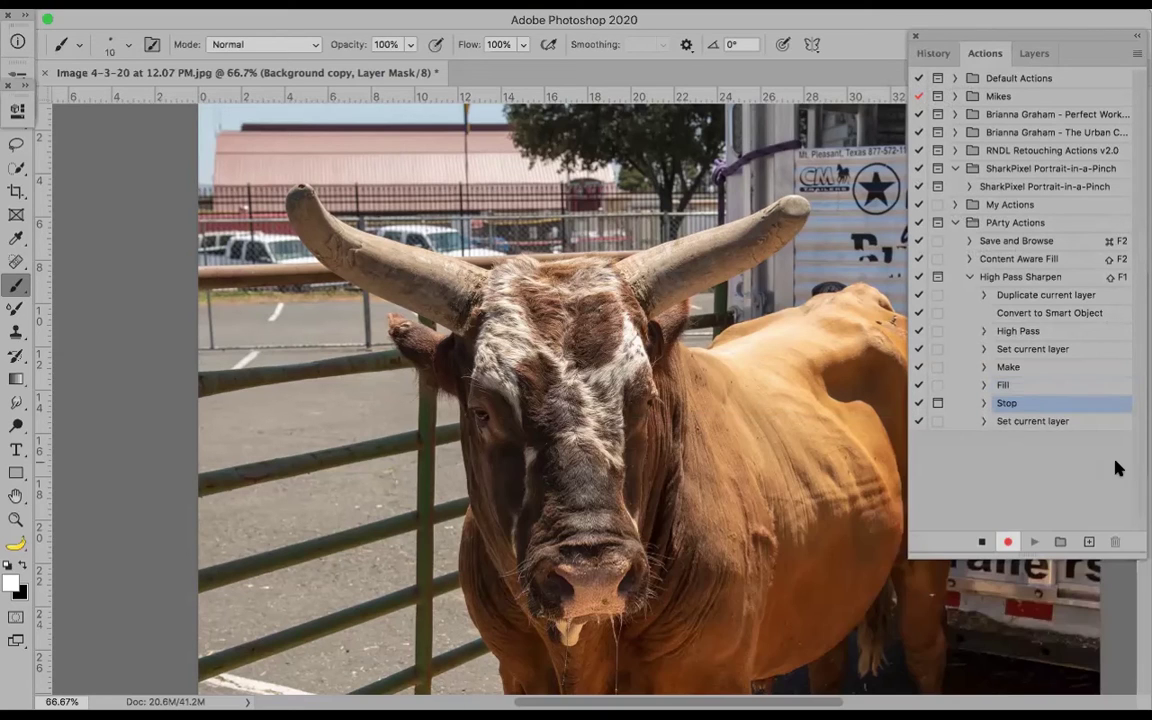
Stop recording and delete the leftover Set current layer step from the action
left_click(981, 541)
left_click_drag(1046, 421, 1114, 541)
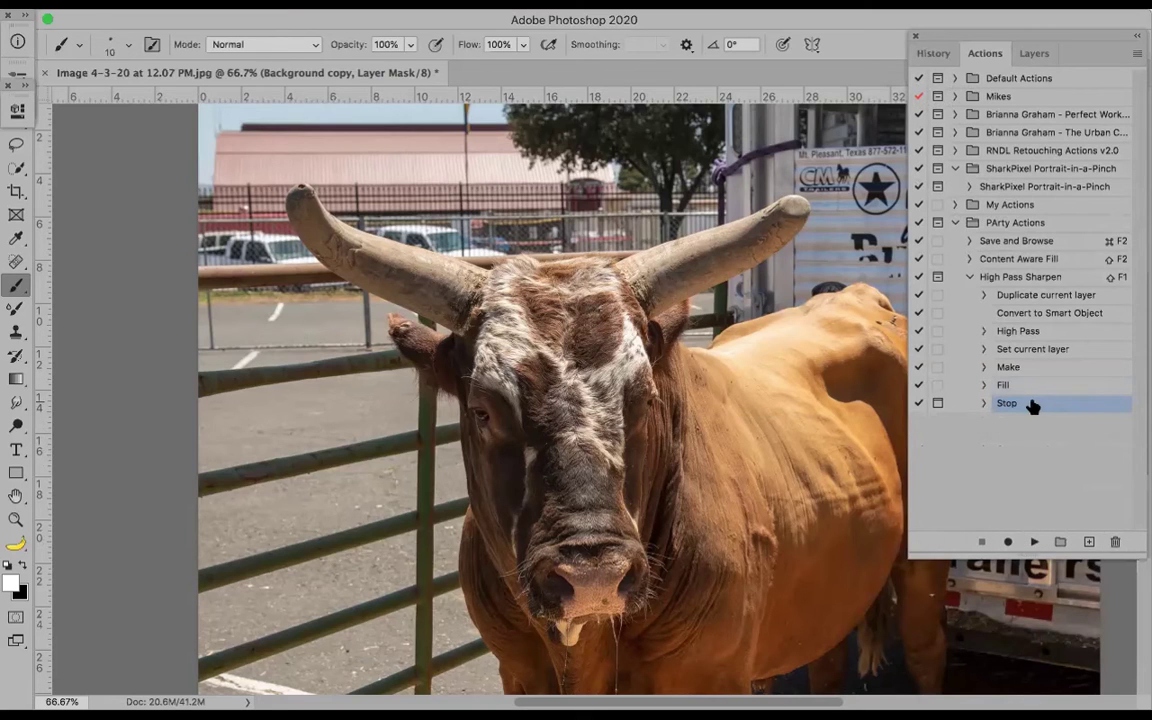
left_click(1137, 53)
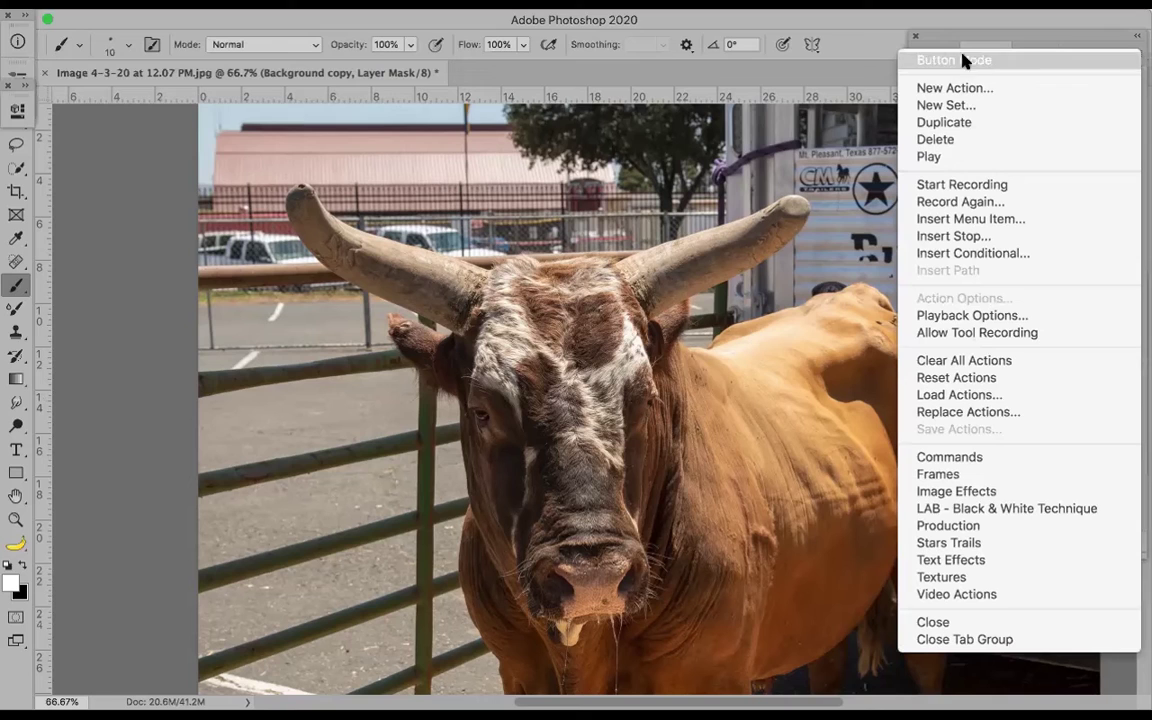
left_click(1005, 30)
Enlarge the brush to 90 and paint white on the mask over the bull's forehead
left_click(1033, 56)
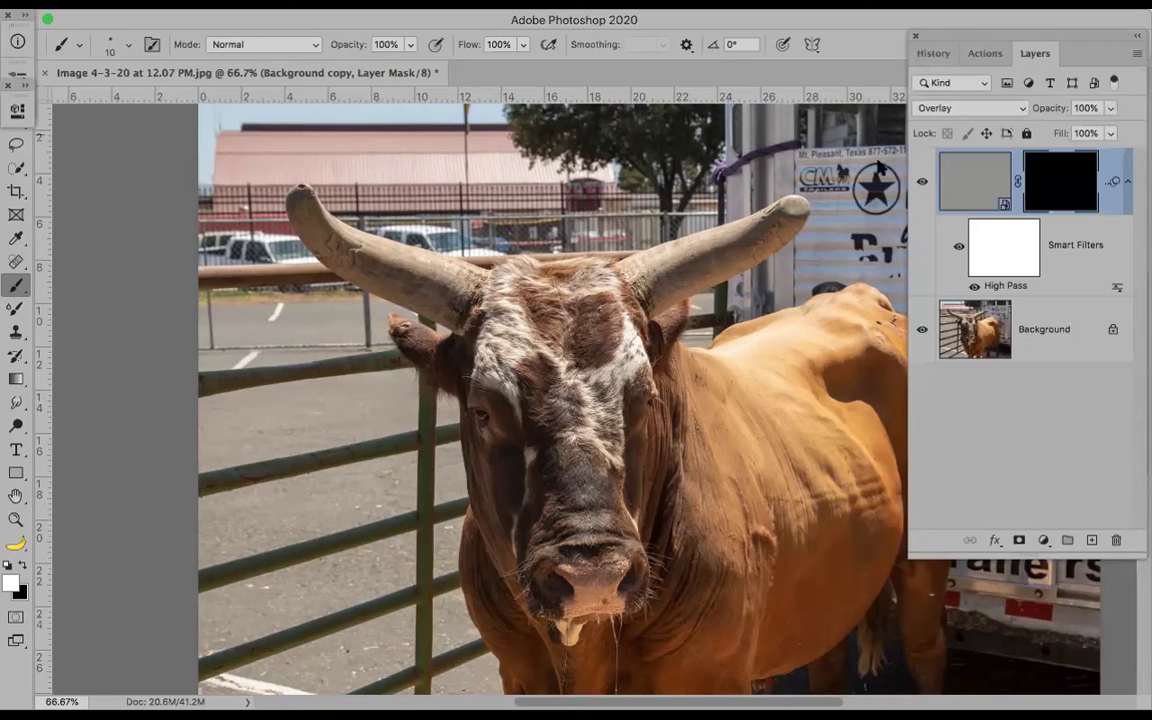
key("bracketright")
key("bracketright")
key("bracketright")
key("bracketright")
key("bracketright")
key("bracketright")
key("bracketright")
key("bracketright")
key("bracketright")
key("bracketright")
key("bracketright")
left_click_drag(545, 320, 546, 352)
left_click_drag(440, 362, 590, 356)
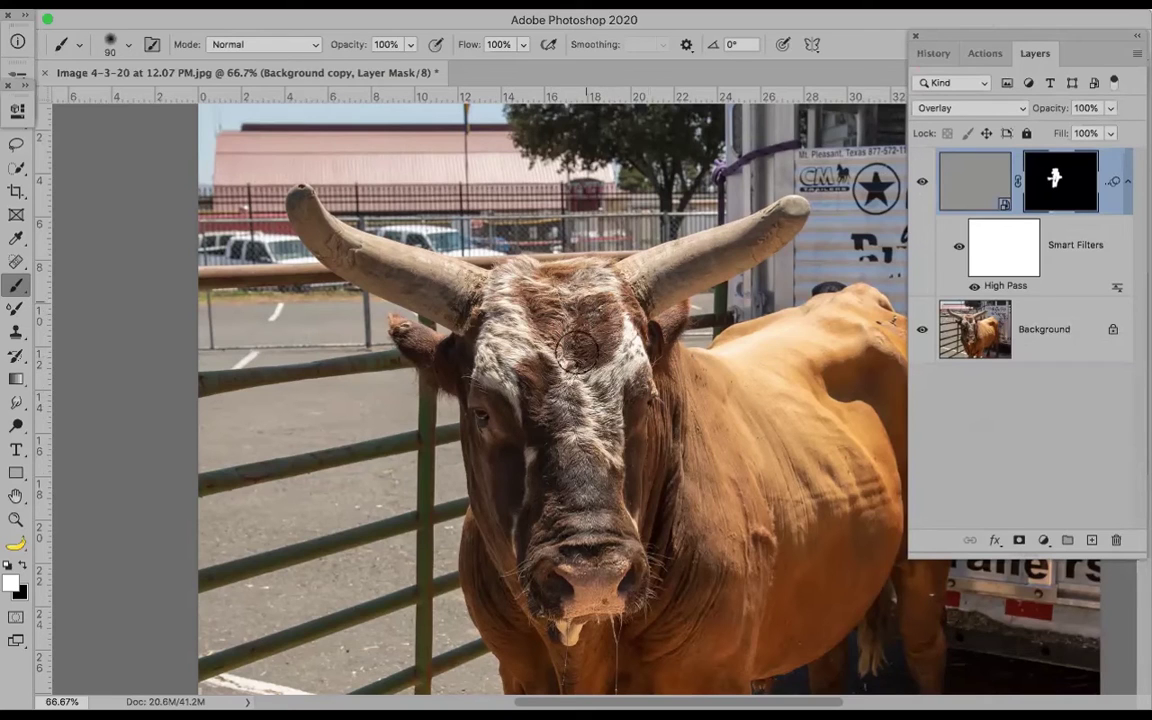
left_click_drag(577, 350, 530, 310)
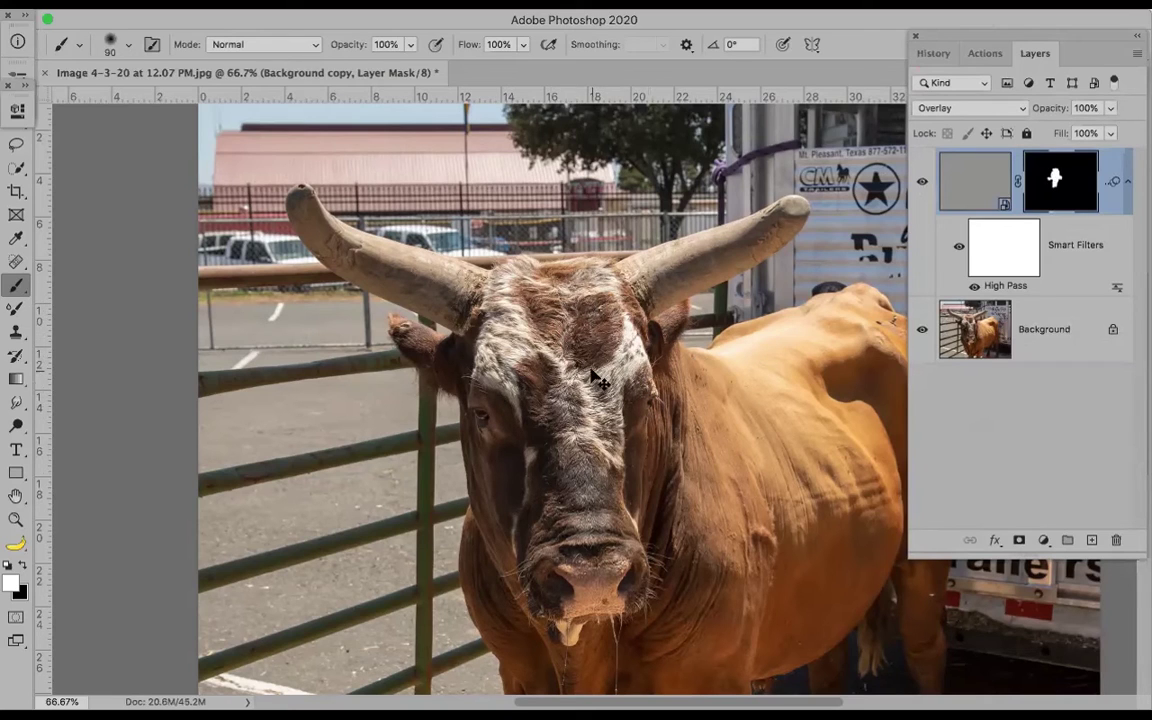
Zoom in and toggle the sharpening layer several times to compare, then fit the whole bull
scroll(593, 375, "up", 1)
scroll(593, 375, "up", 1)
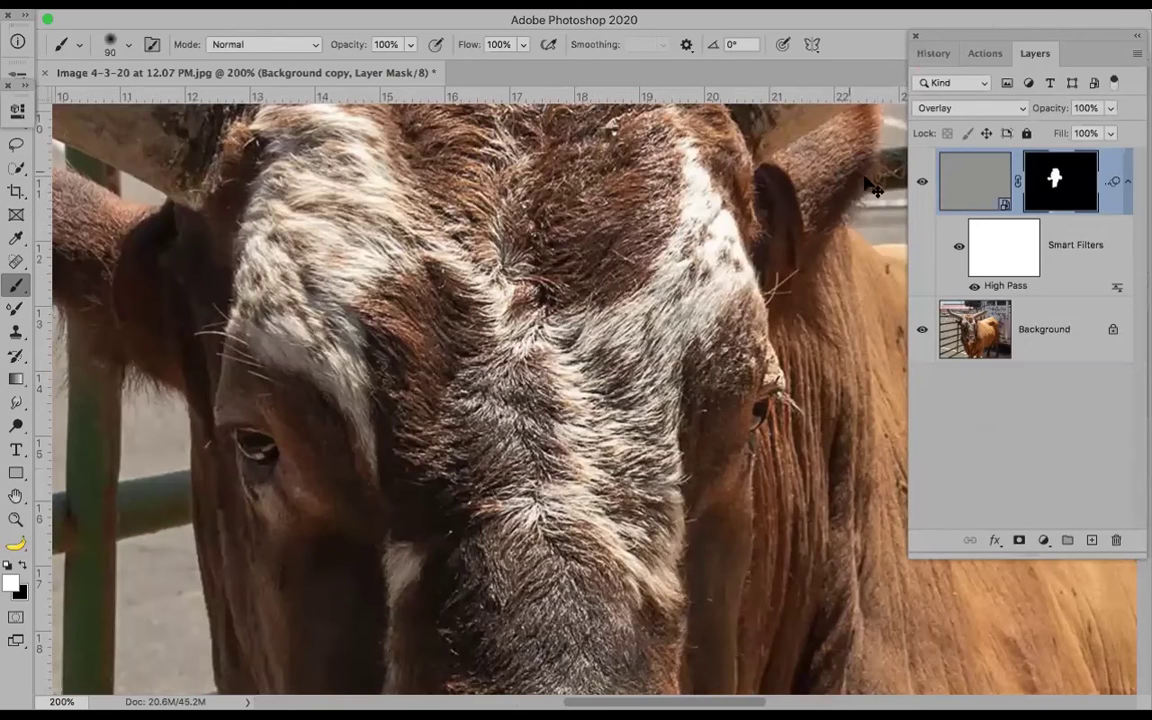
left_click(922, 185)
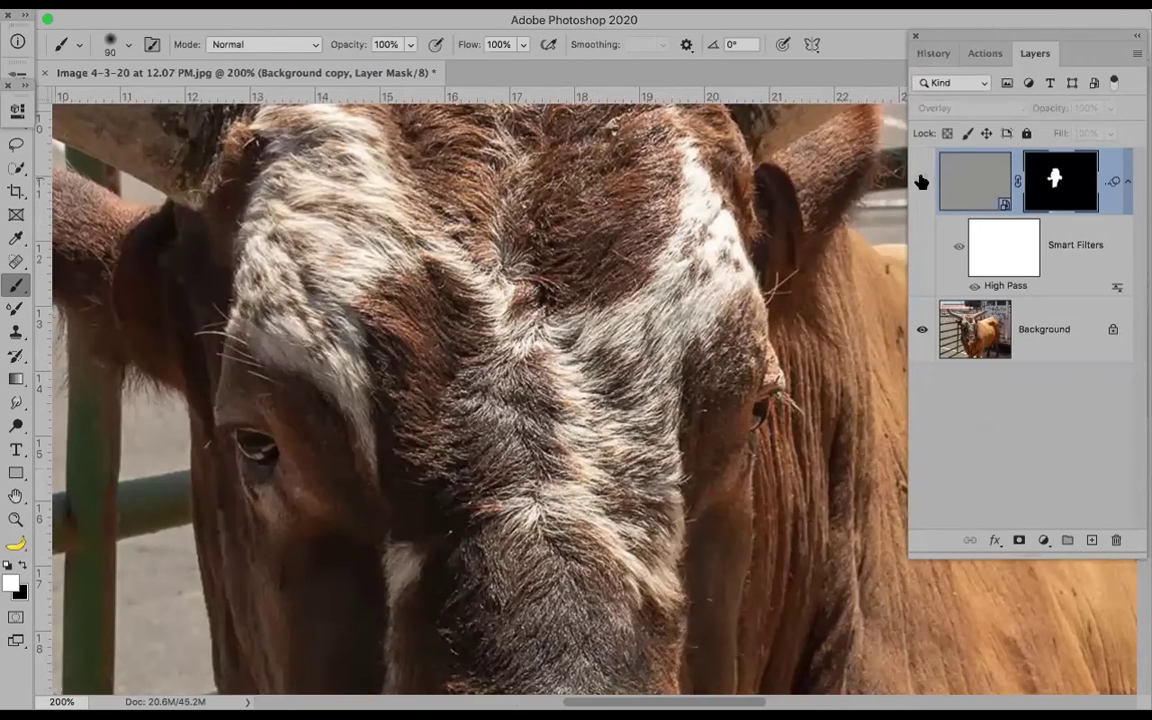
left_click(922, 182)
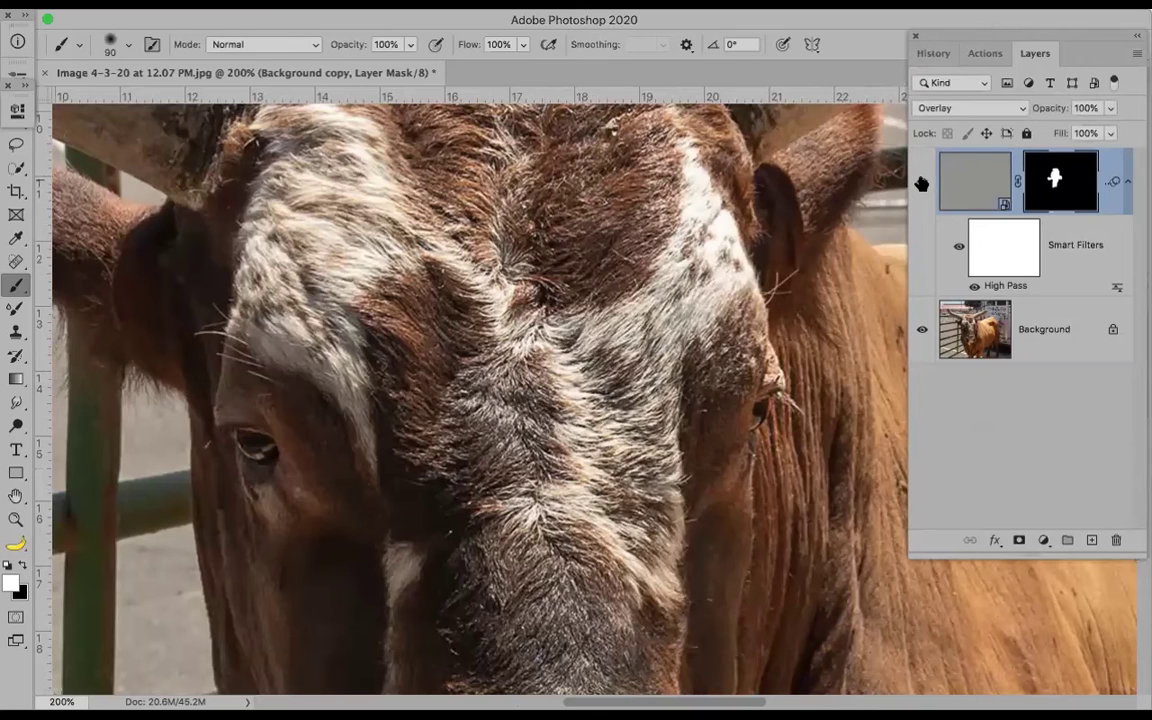
left_click(922, 182)
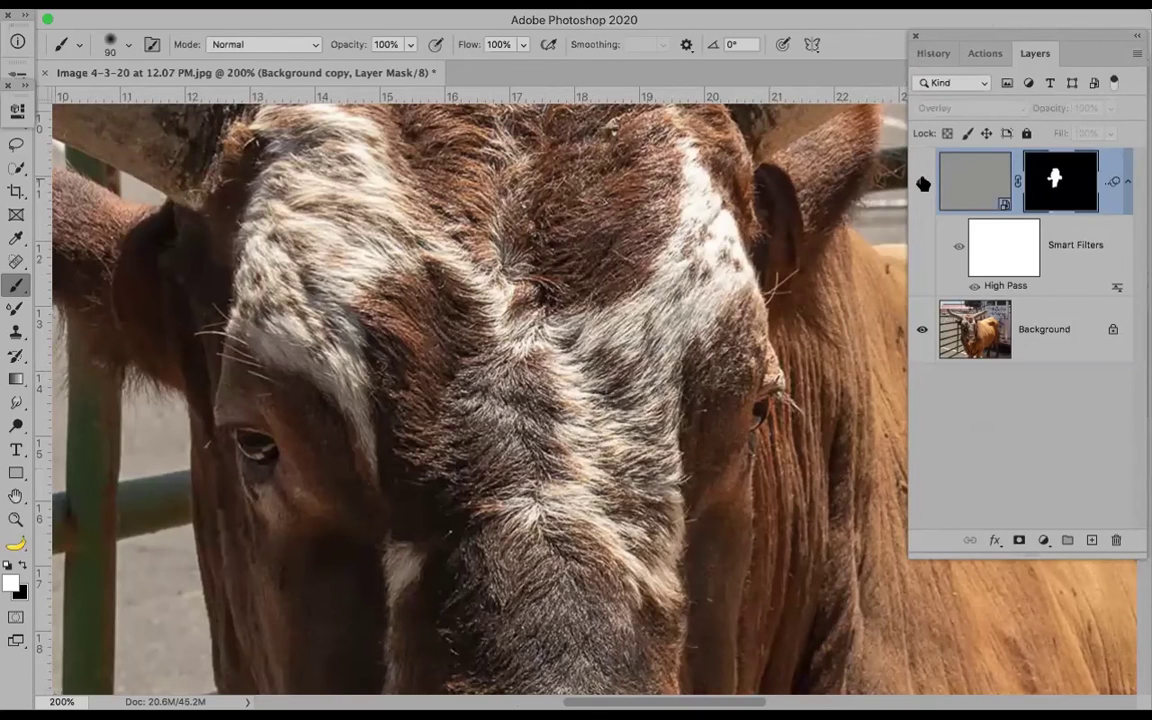
left_click(922, 182)
left_click(922, 182)
left_click(922, 182)
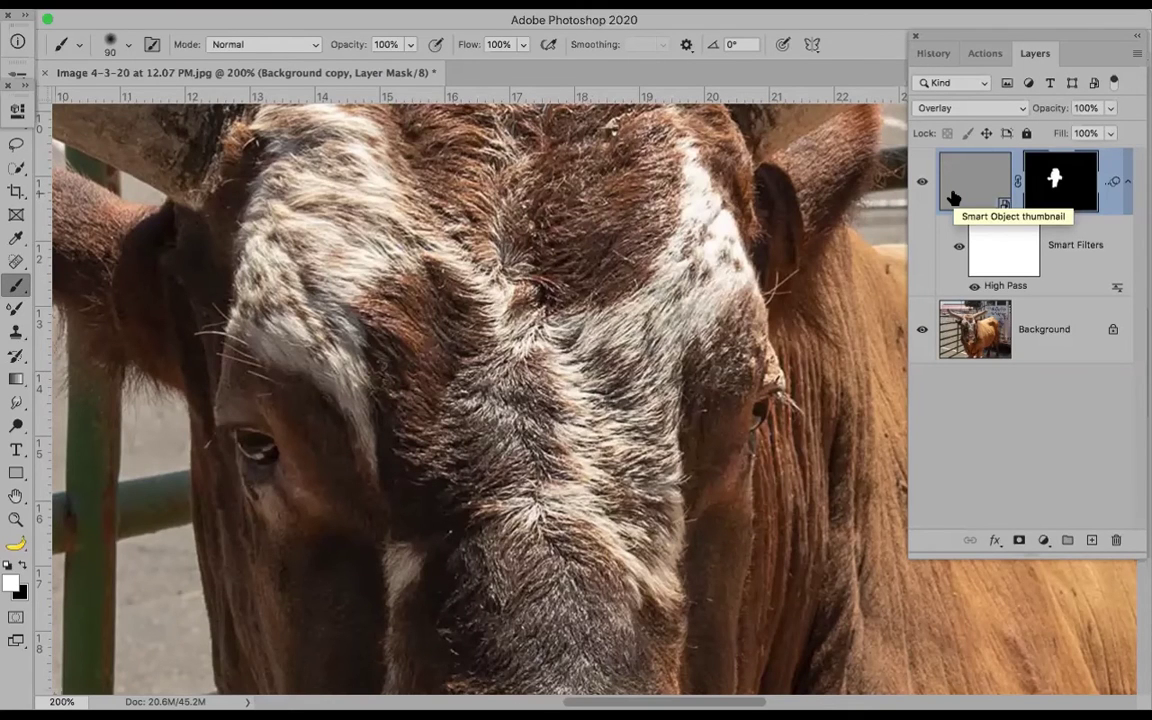
key("ctrl+0")
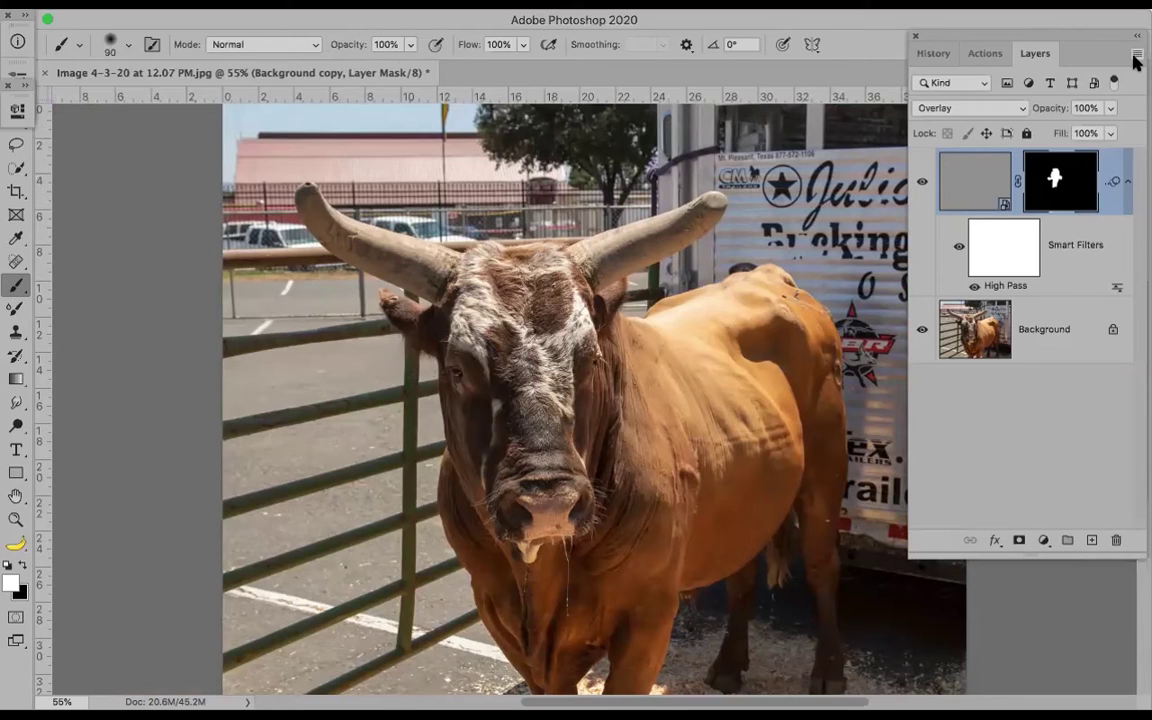
Revert to the 'Open' history state, leaving only the Background layer, and show the Actions list
left_click(935, 54)
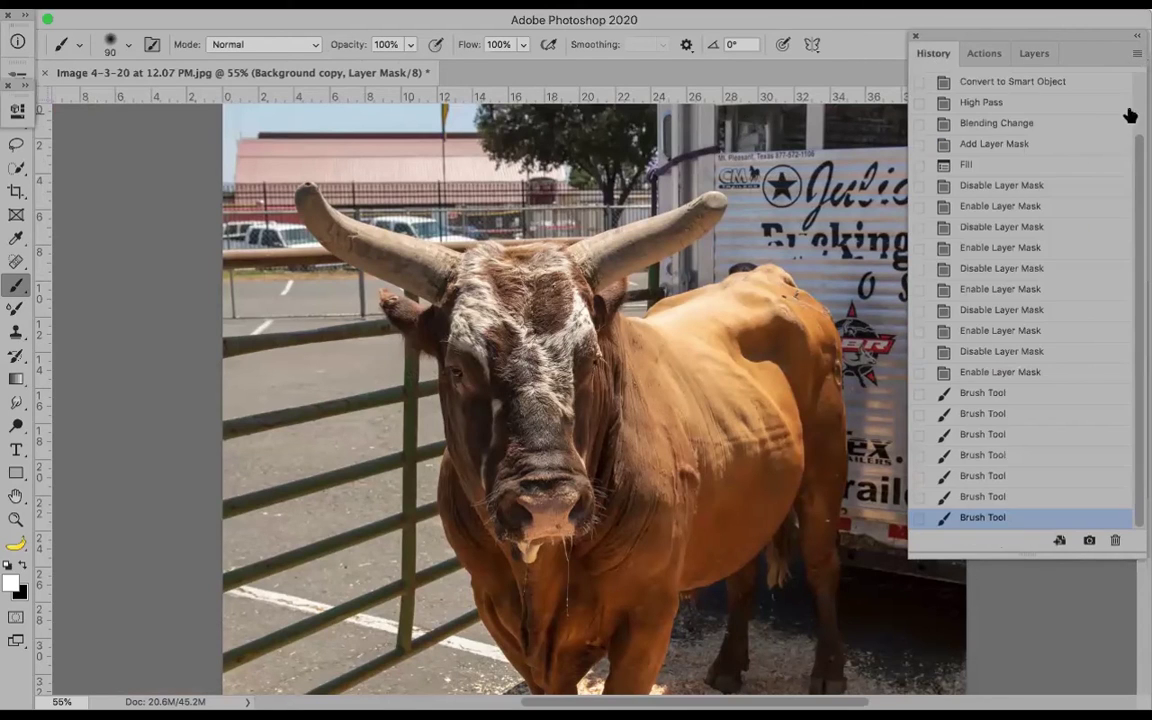
scroll(1140, 92, "up", 5)
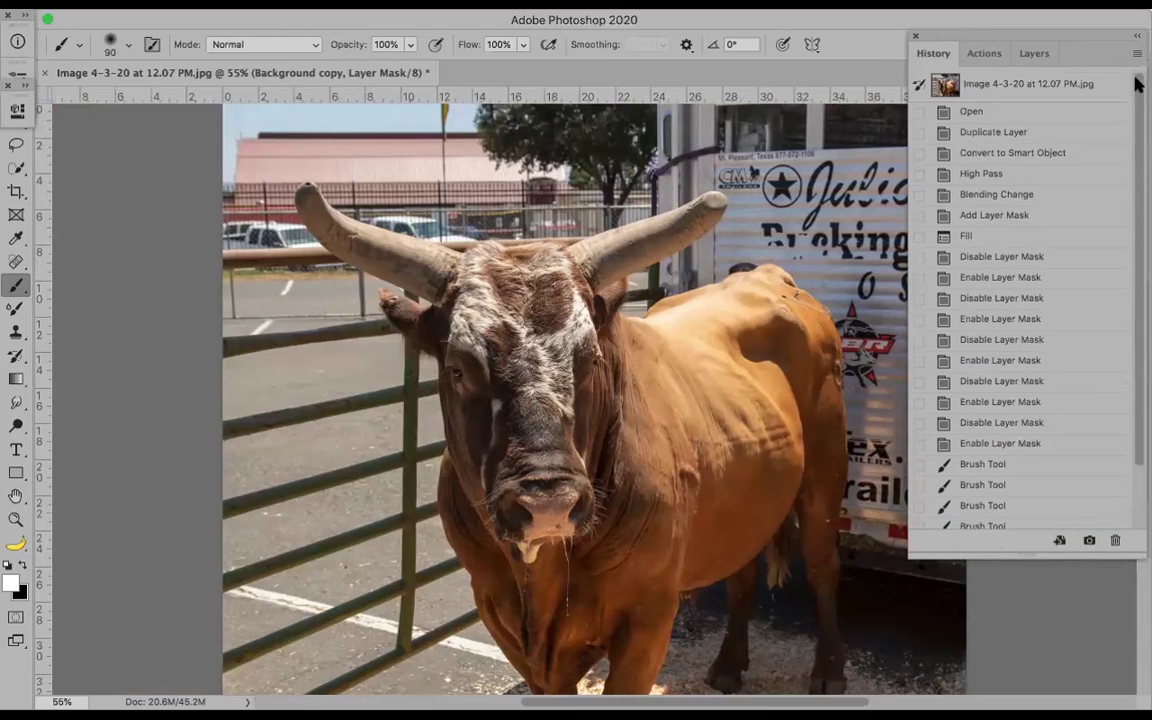
left_click(990, 109)
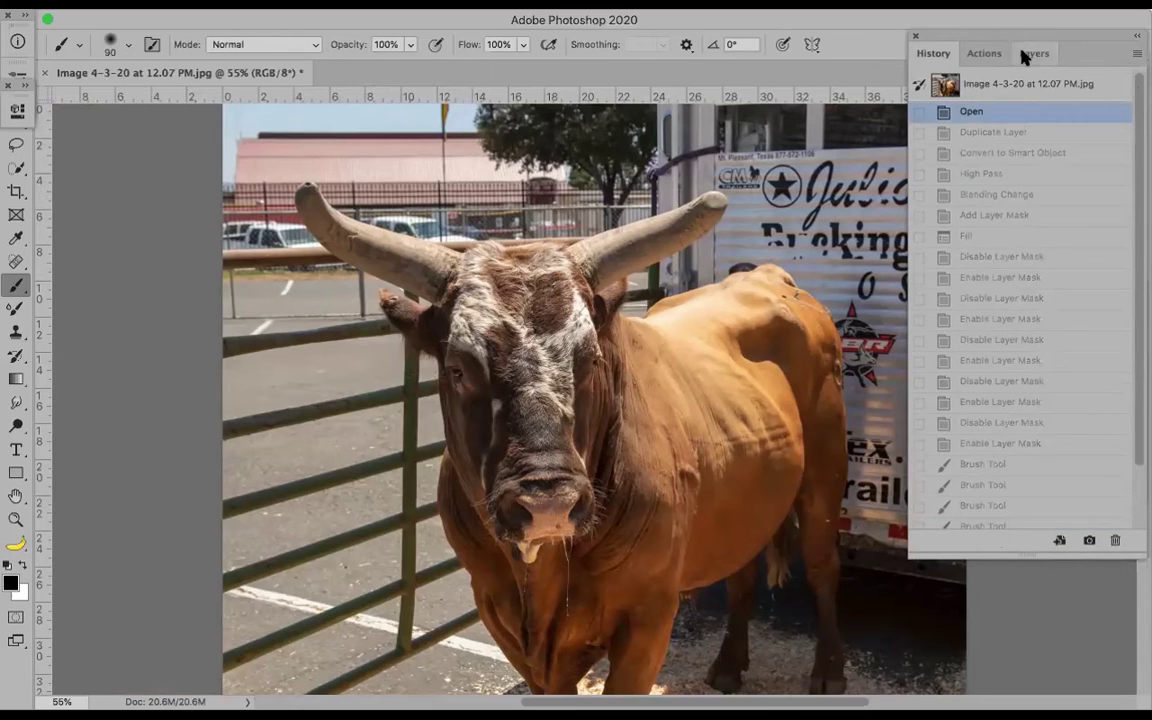
left_click(1035, 53)
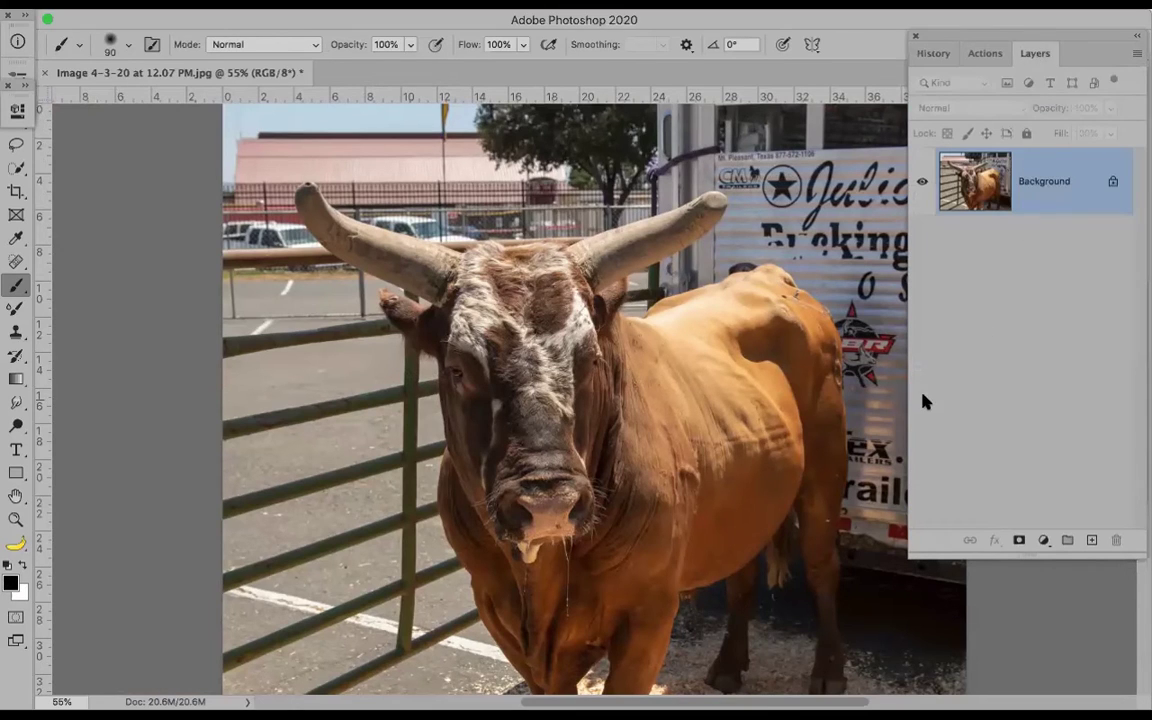
left_click(986, 53)
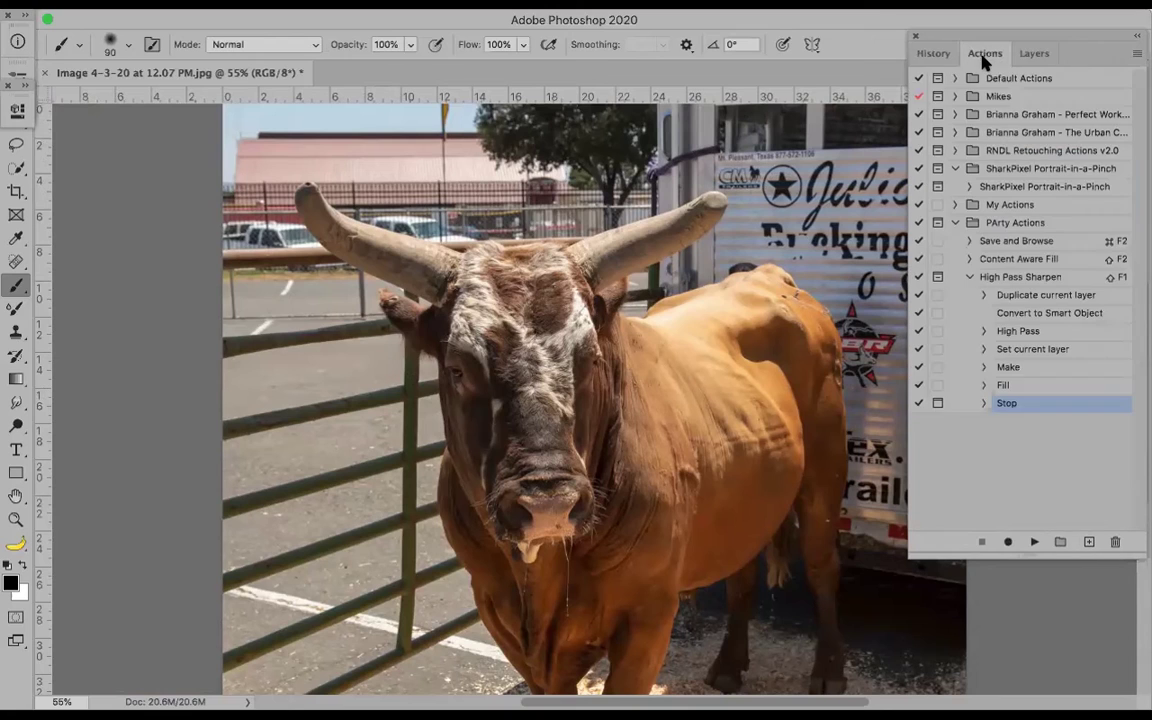
Play the High Pass Sharpen action, stopping at its paint-with-white message
left_click(1040, 279)
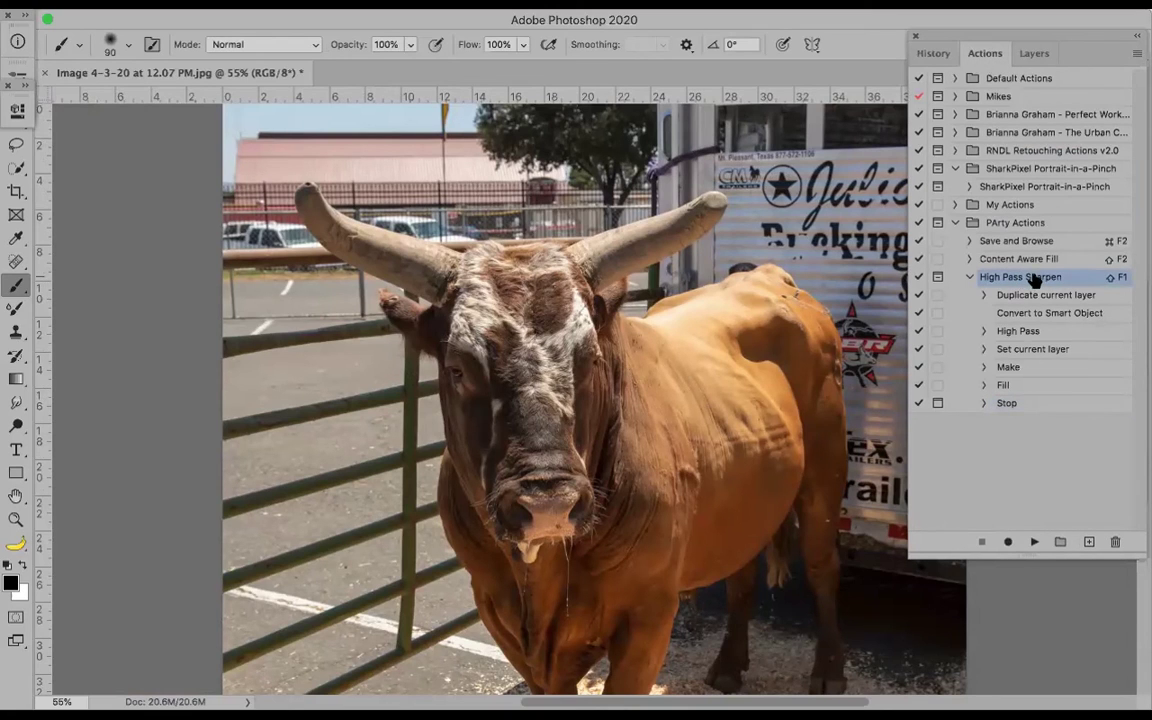
left_click(1030, 541)
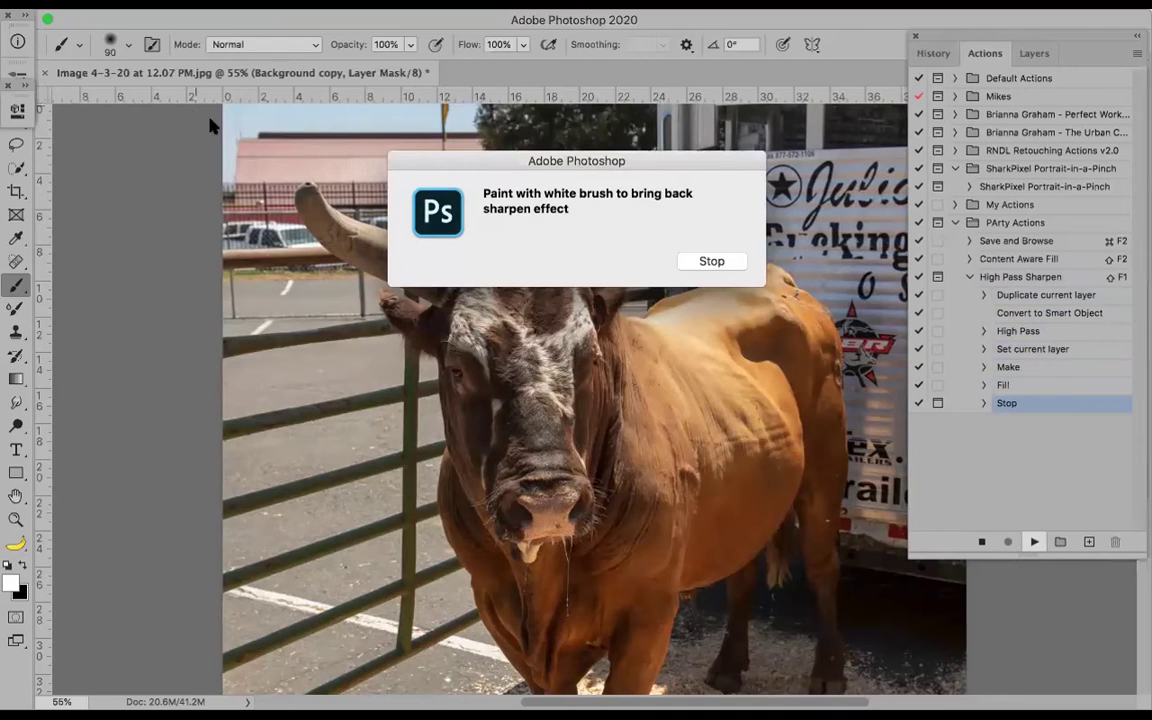
left_click(711, 262)
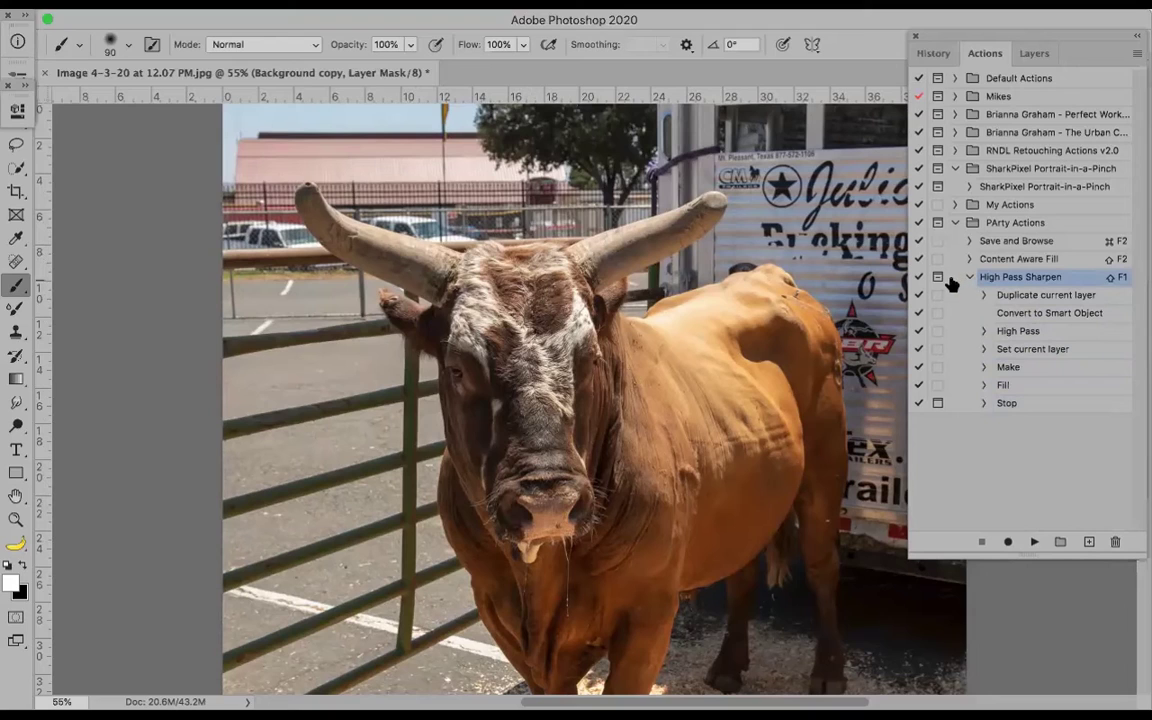
Select the action's Stop step and begin recording new steps after it
left_click(1035, 404)
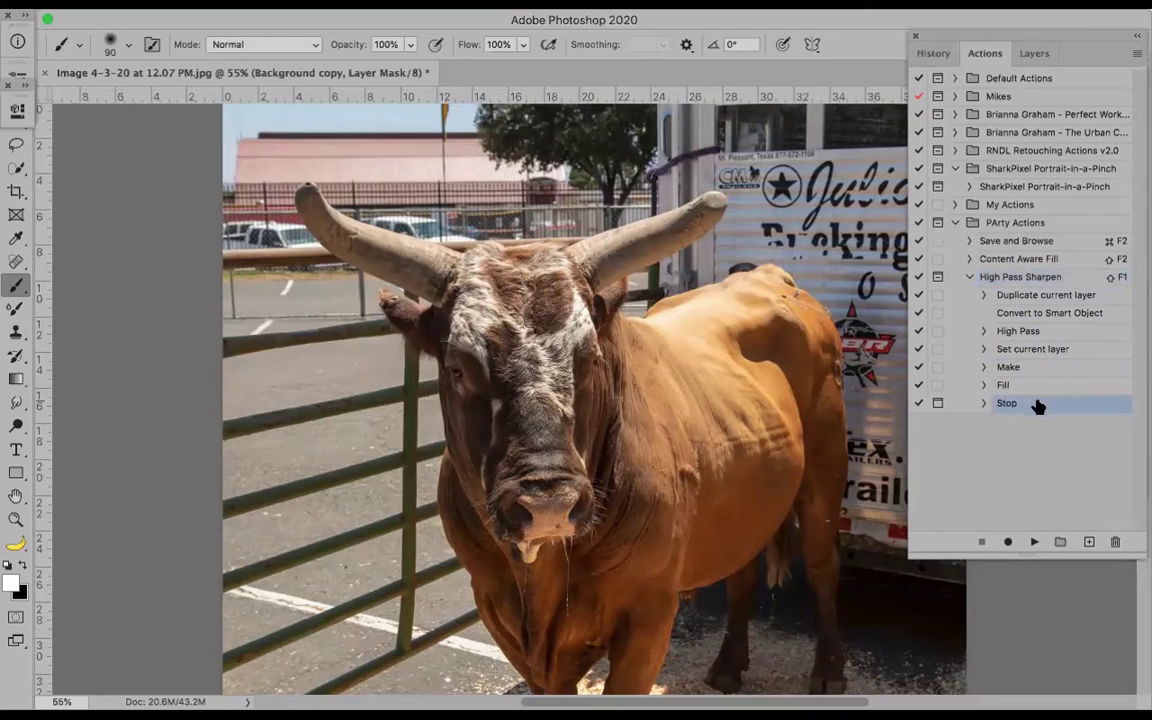
left_click(1006, 541)
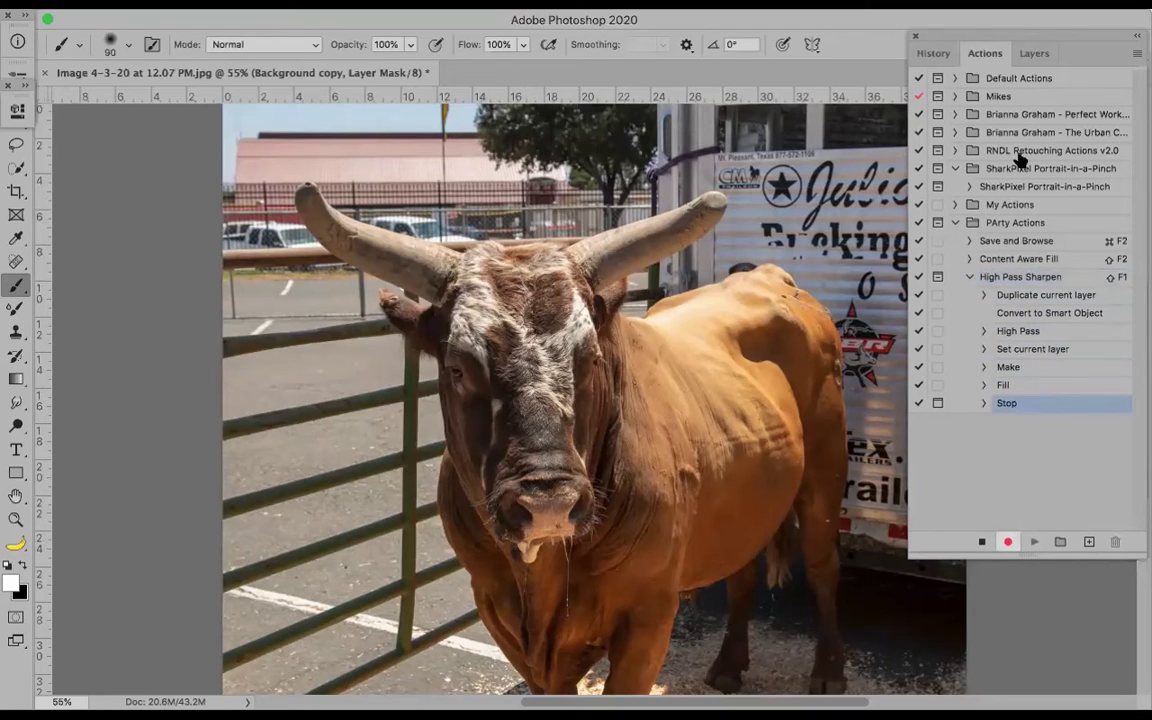
left_click(1035, 53)
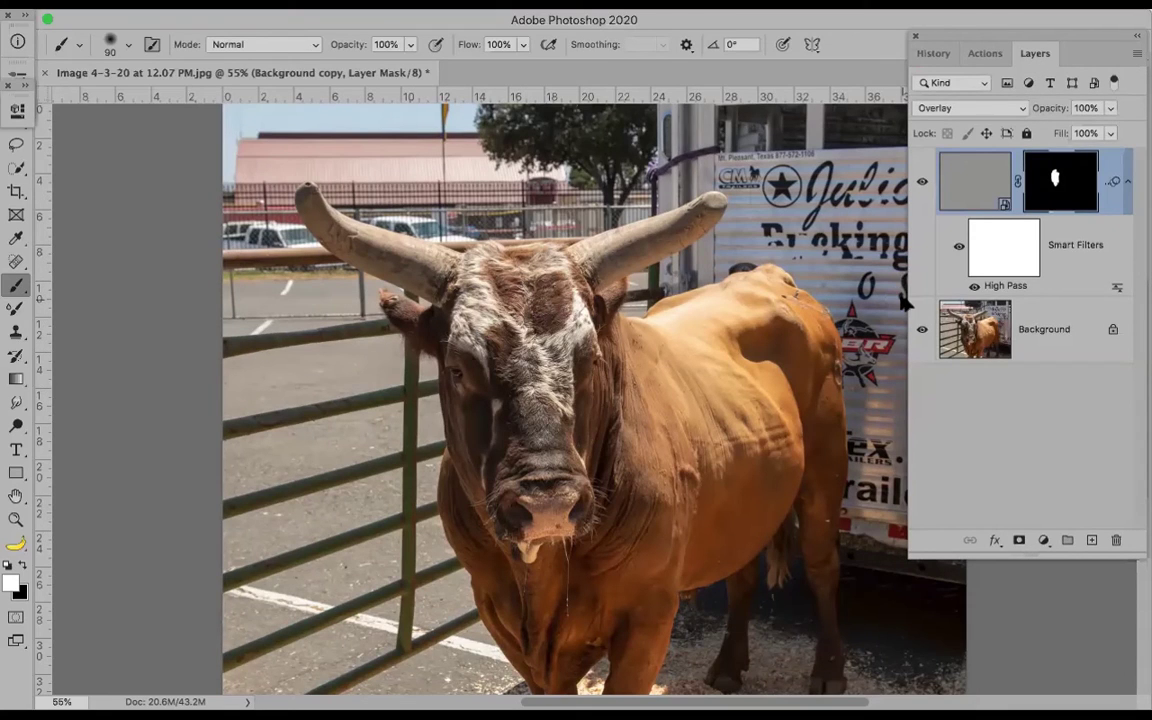
Stamp all visible layers into a new Layer 1 with Ctrl+Alt+Shift+E
key("ctrl+alt+shift+e")
key("x")
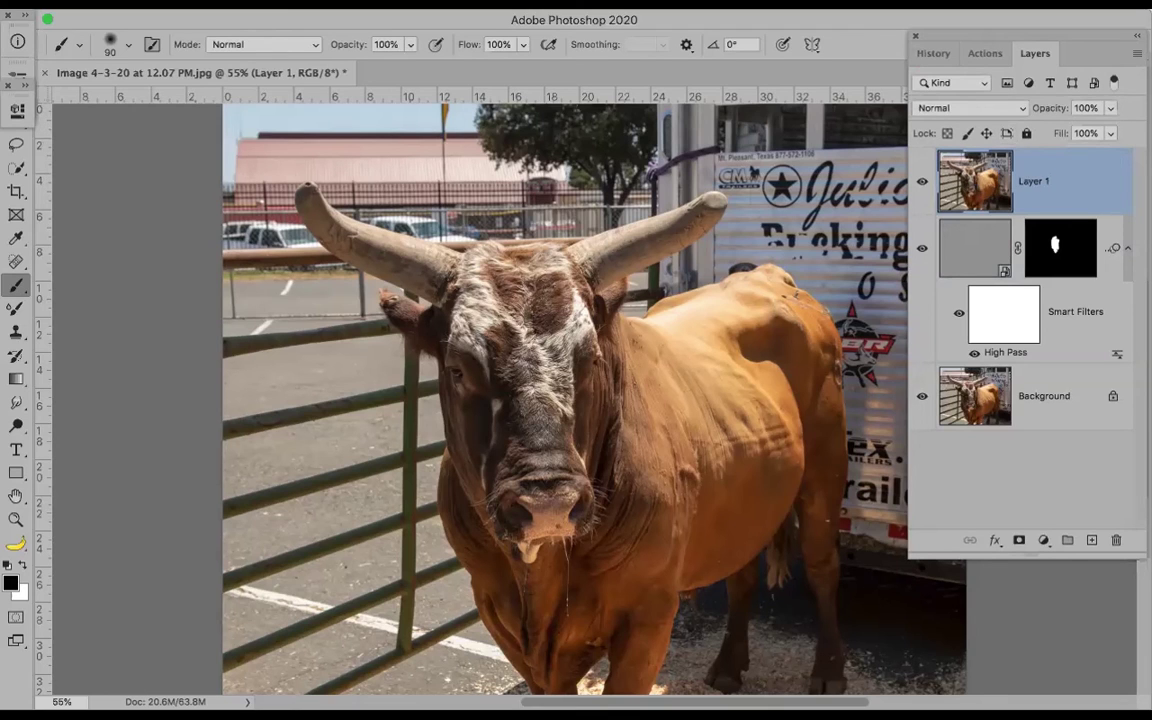
left_click(1137, 53)
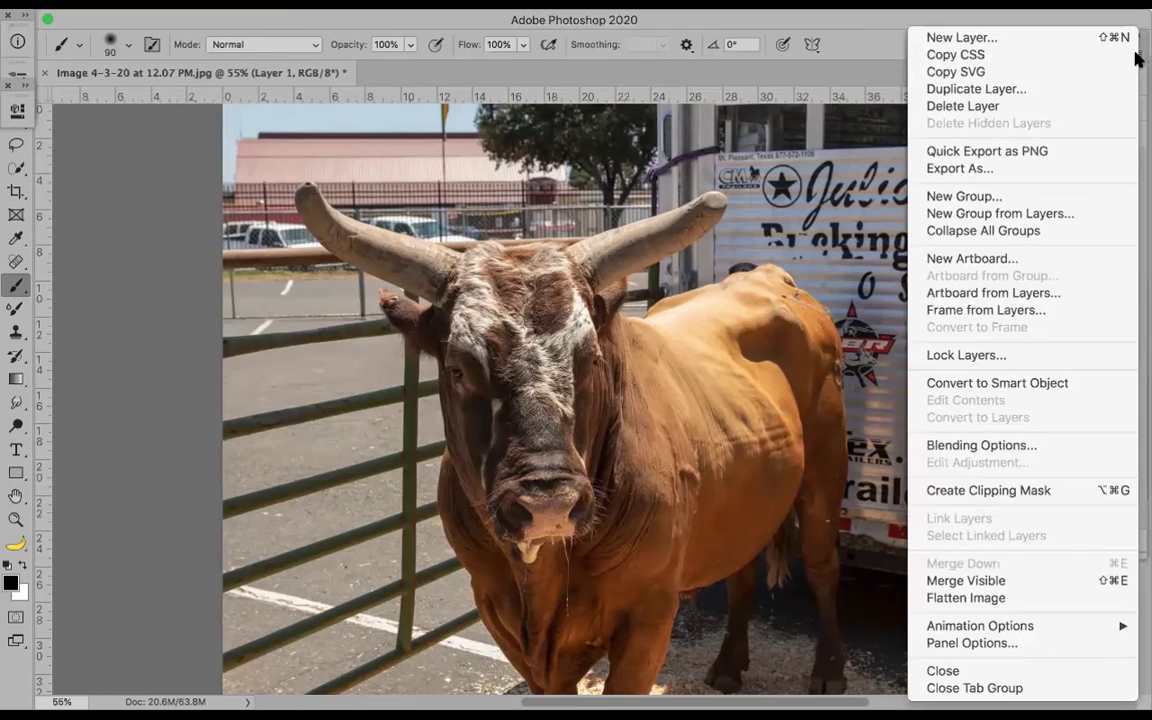
Convert Layer 1 into a smart object
left_click(1012, 381)
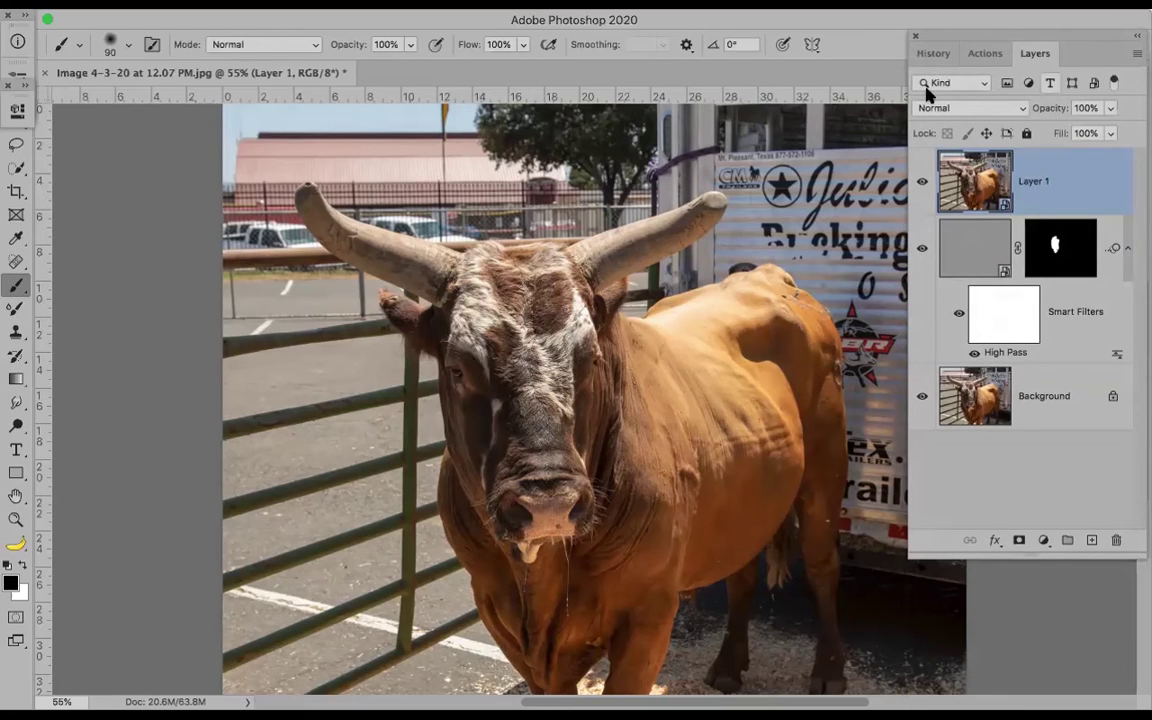
left_click(425, 3)
mouse_move(430, 213)
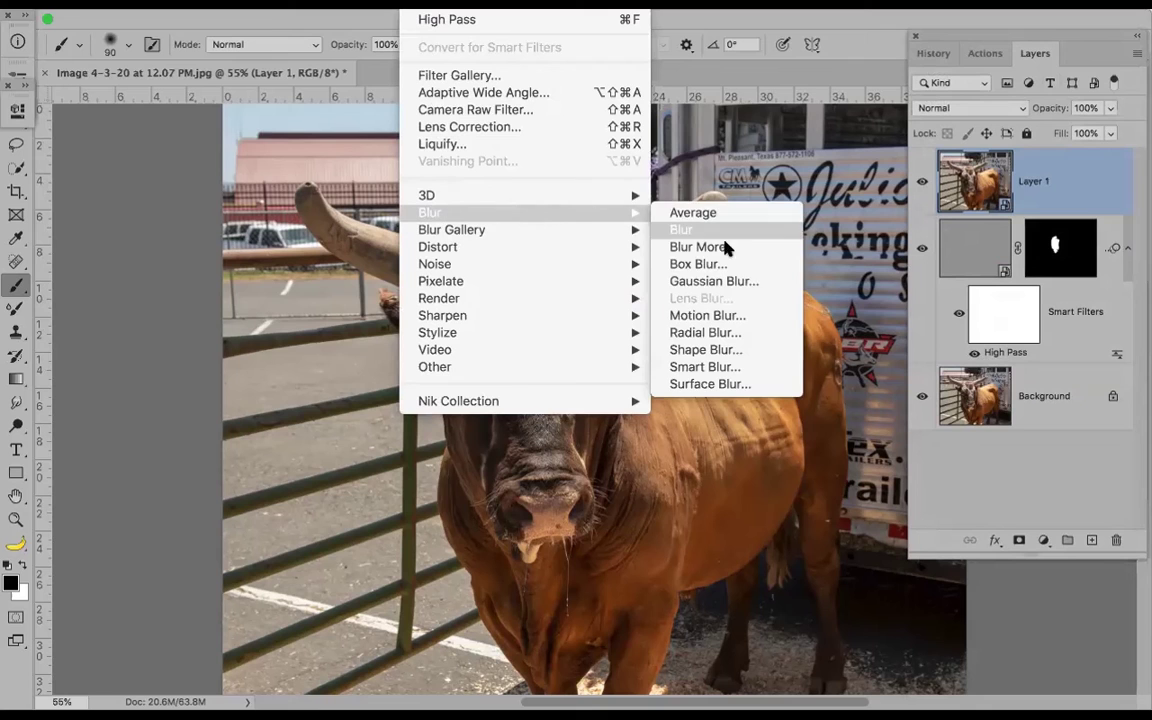
Apply a Gaussian Blur smart filter with a 10.0-pixel radius to Layer 1
left_click(718, 280)
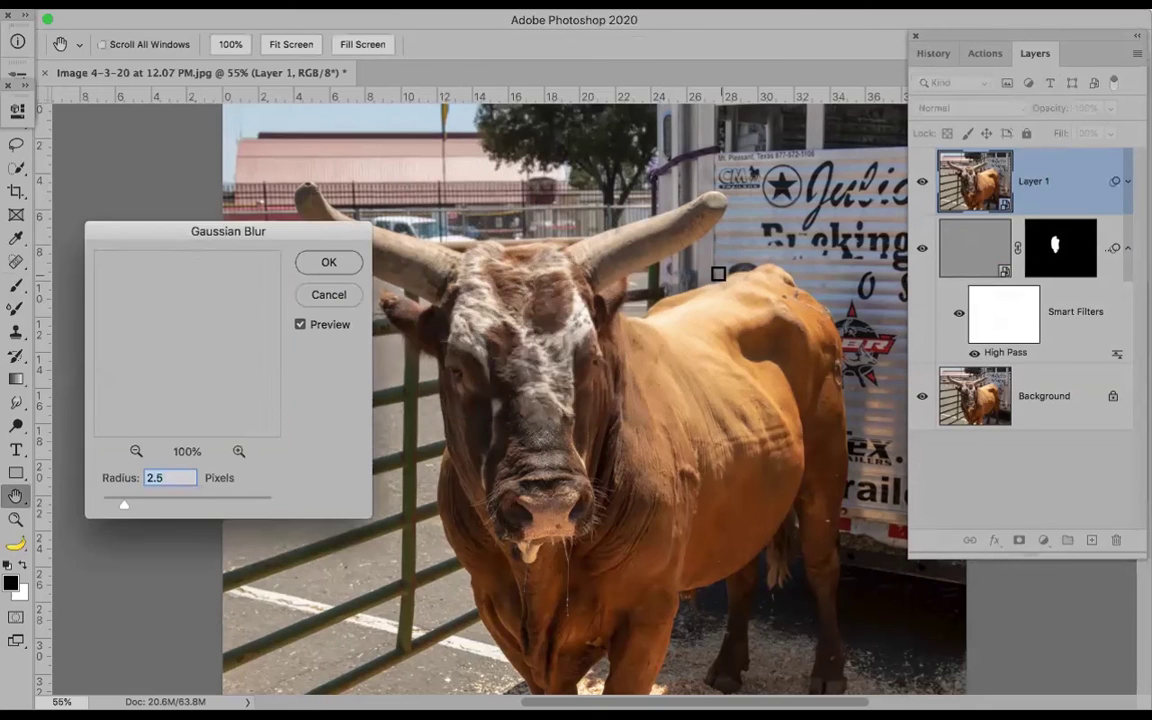
left_click_drag(128, 507, 169, 505)
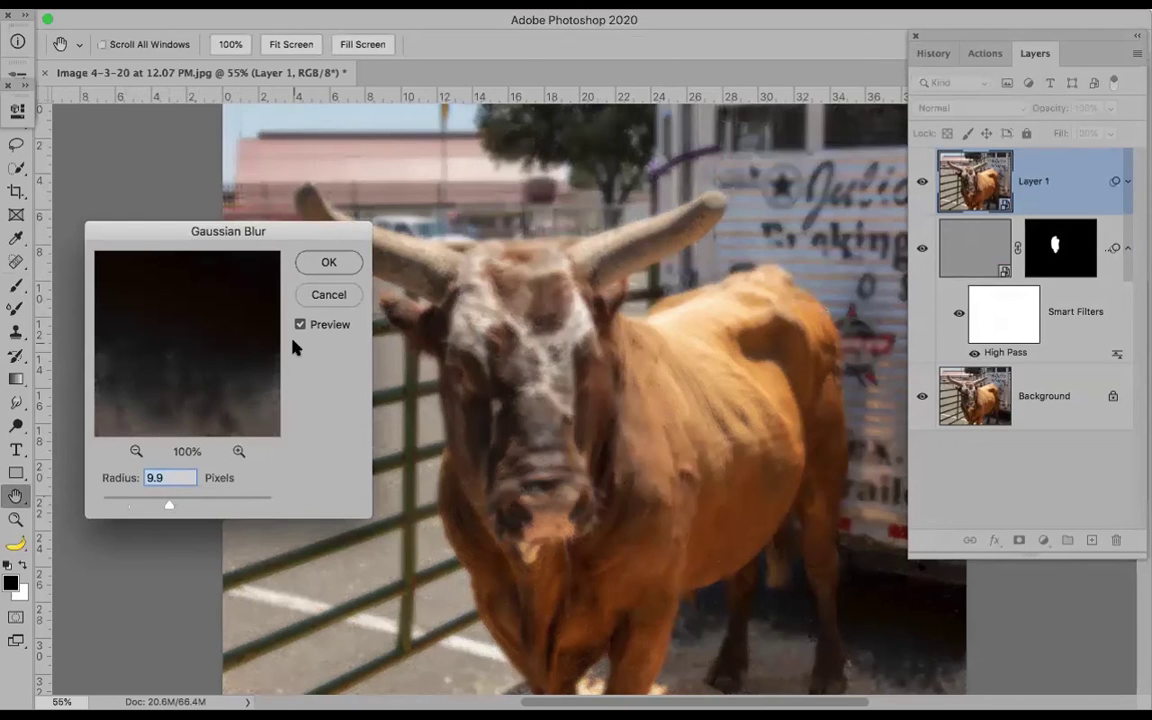
left_click(333, 262)
key("b")
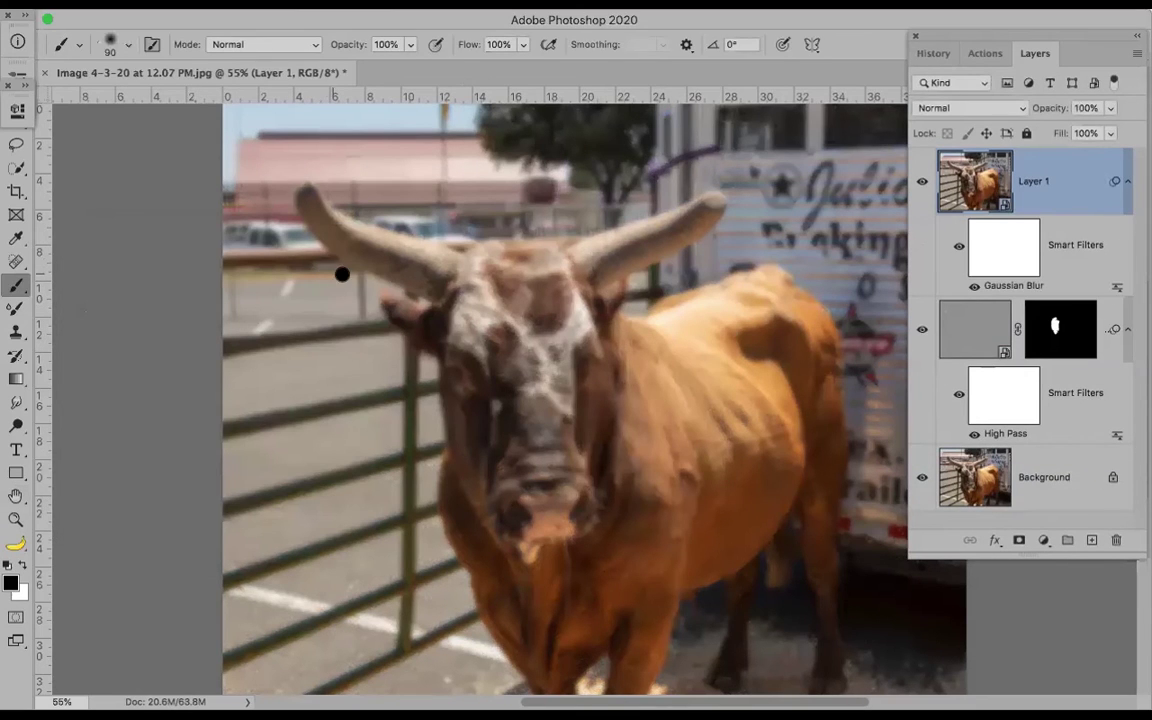
Add a layer mask to Layer 1 and fill it with black to hide the blur
left_click(1018, 541)
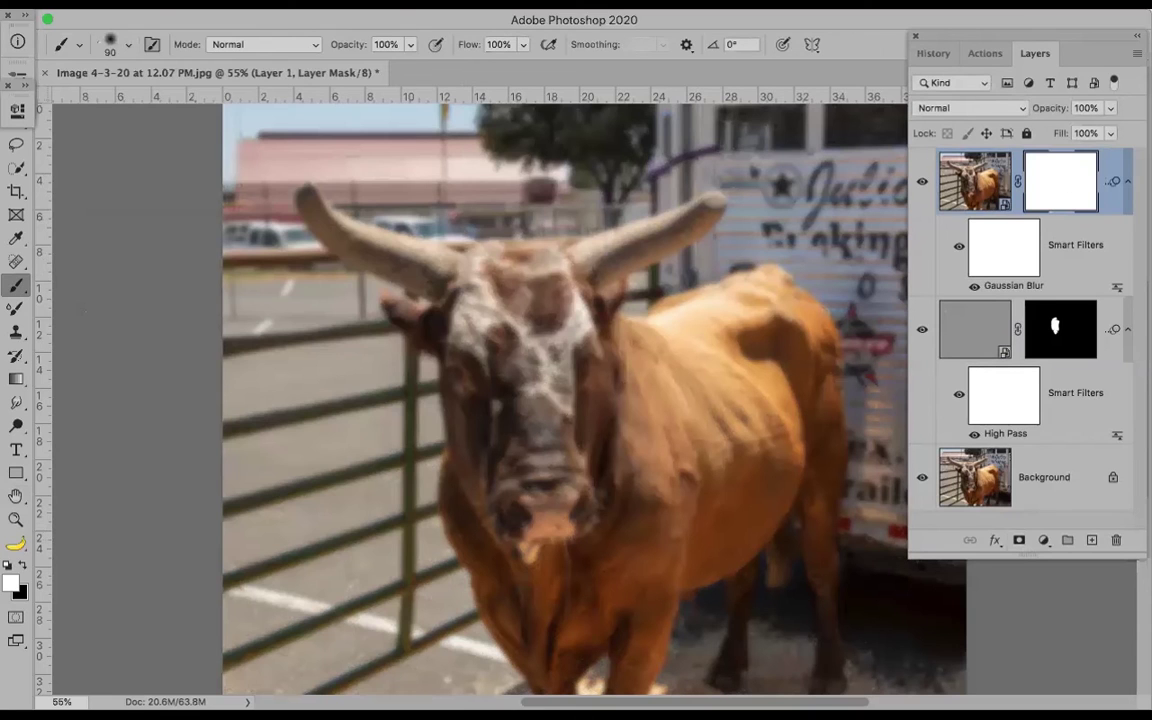
left_click(195, 3)
left_click(228, 283)
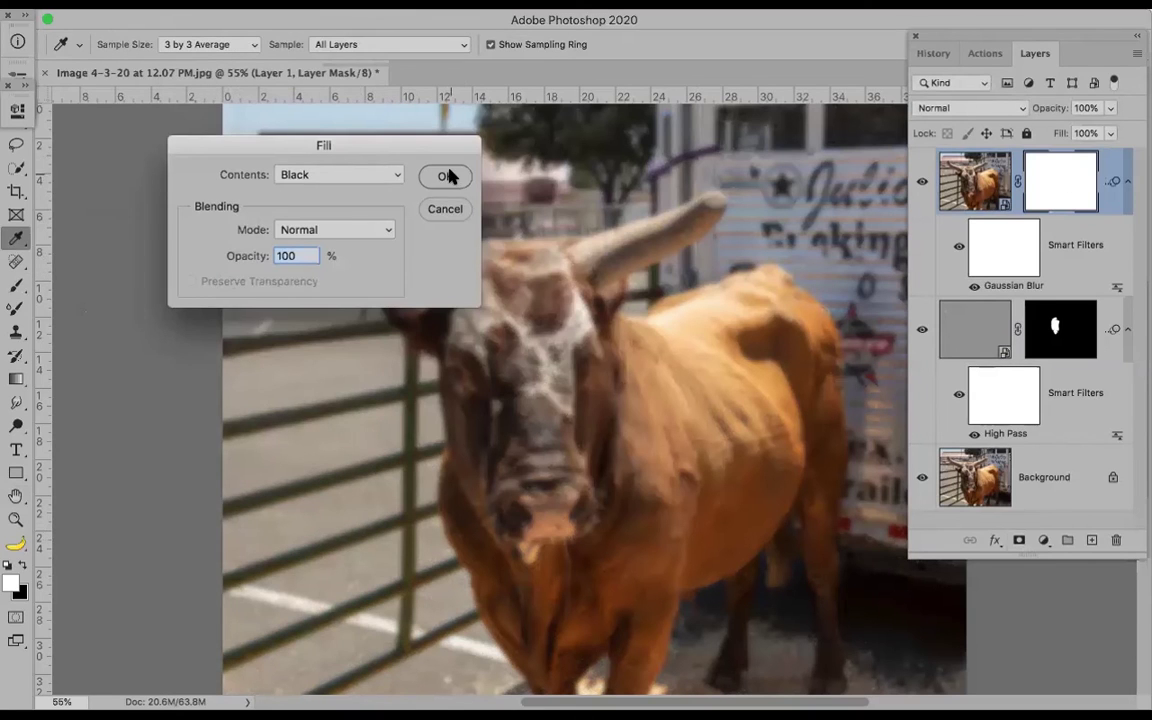
left_click(449, 176)
key("b")
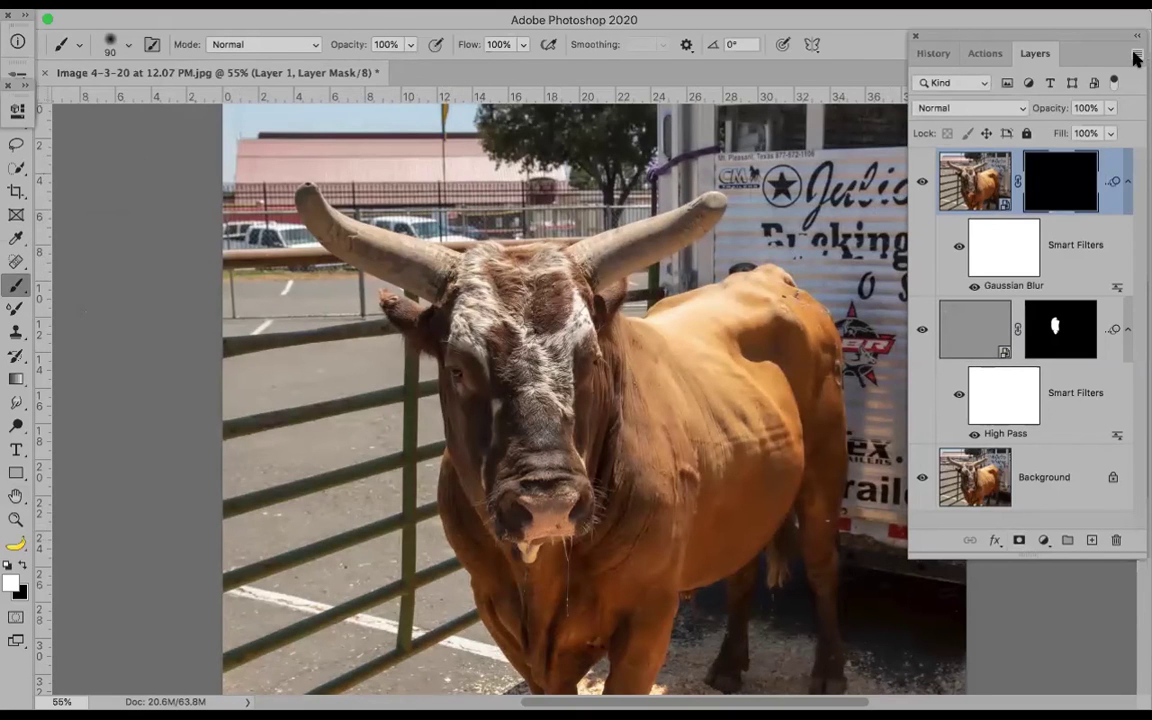
left_click(1135, 58)
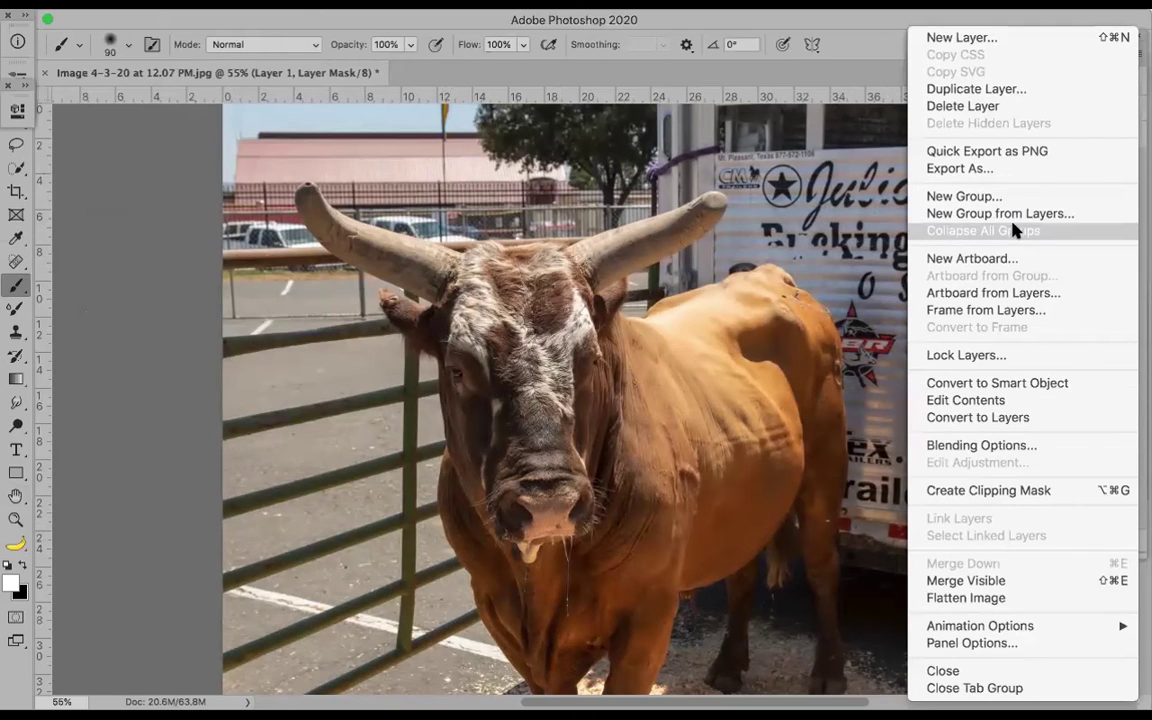
Insert a Stop reading 'Paint with white to bring back blur', then stop recording
left_click(1008, 24)
left_click(985, 53)
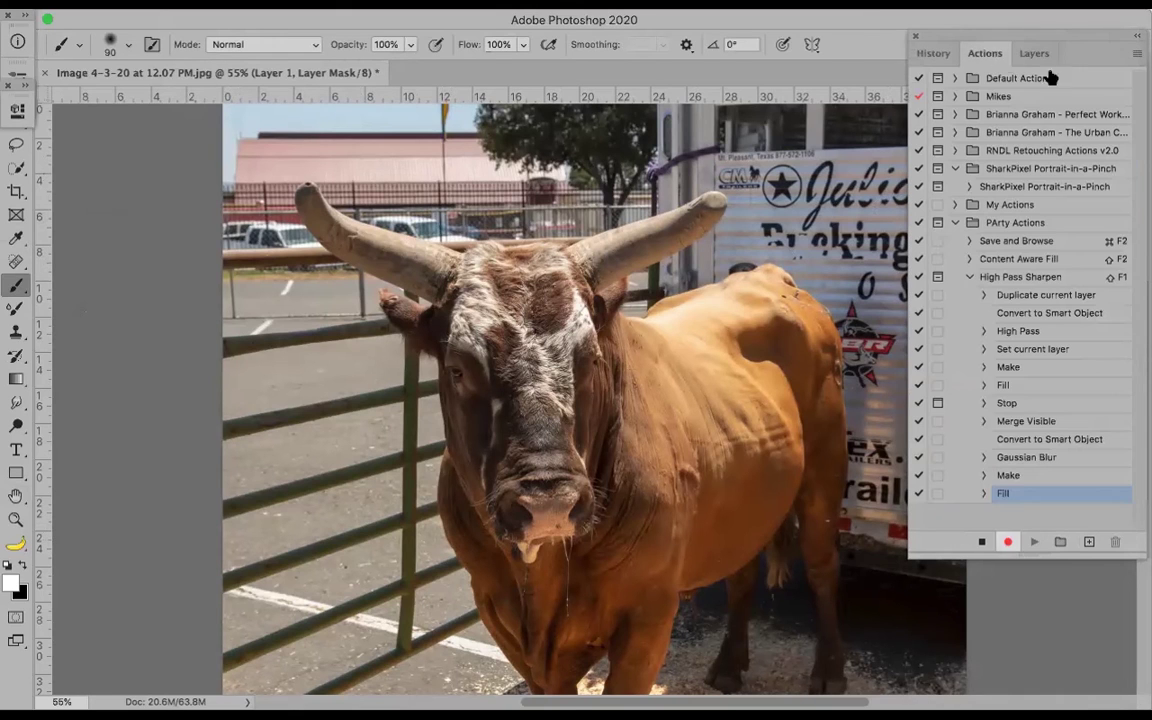
left_click(1137, 53)
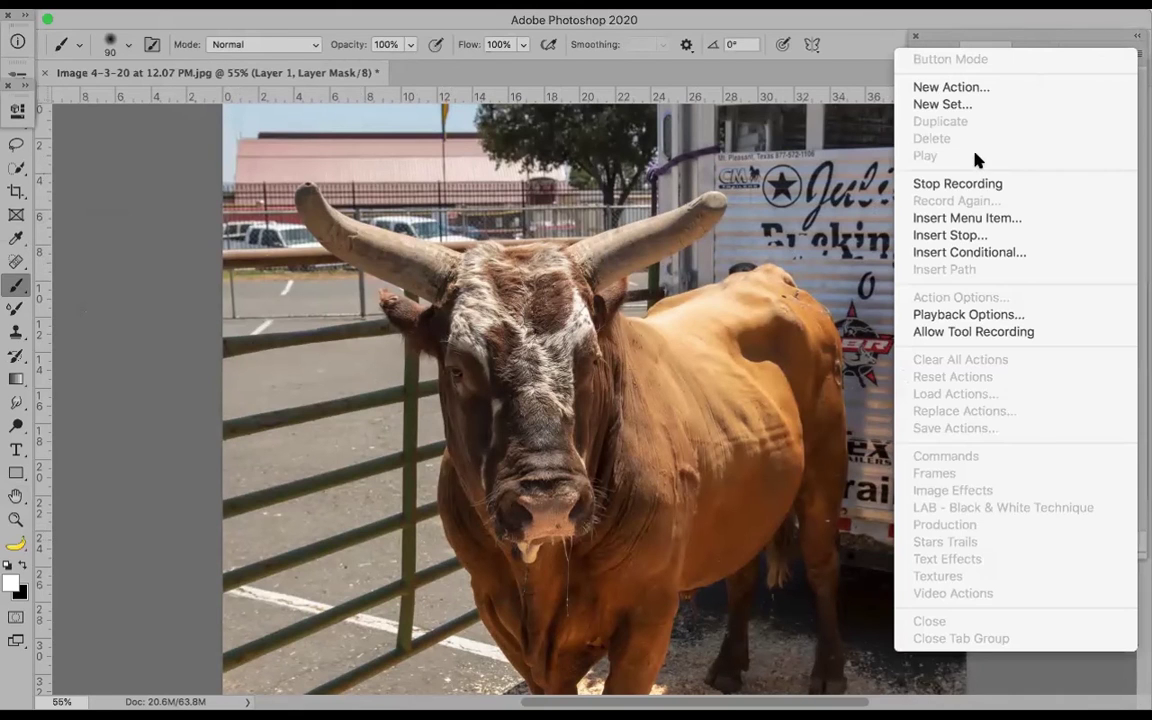
left_click(960, 236)
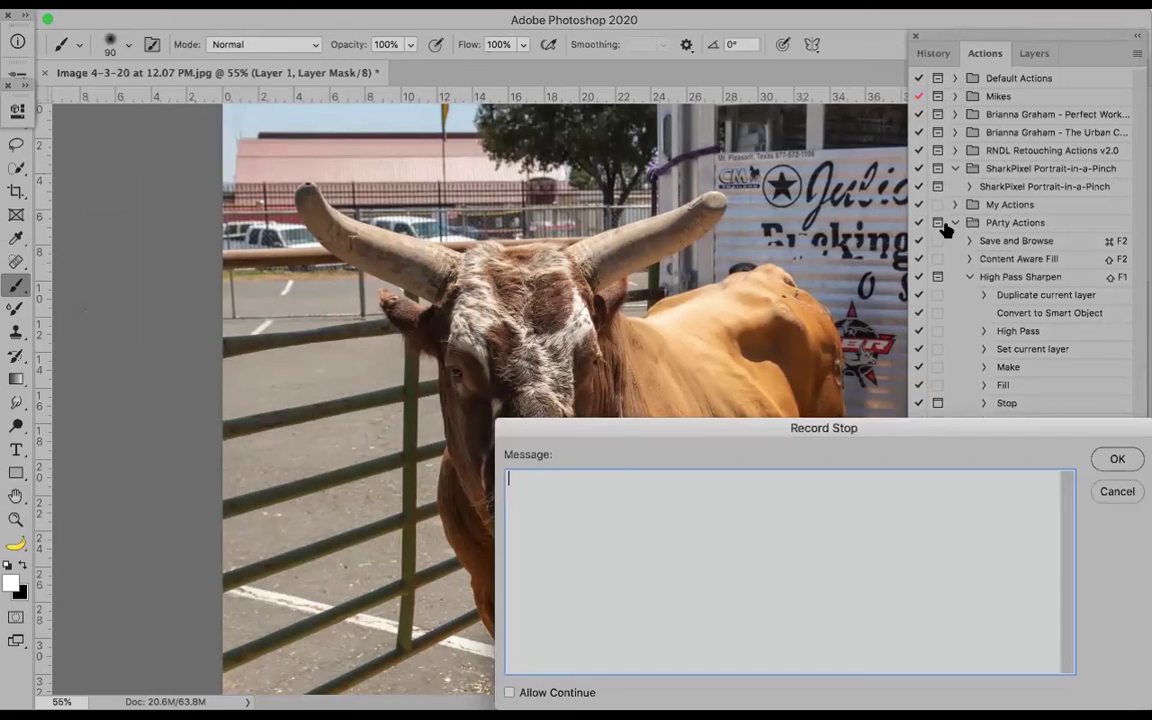
type("Paint ")
type("with ")
type("white to ")
type("bring bac")
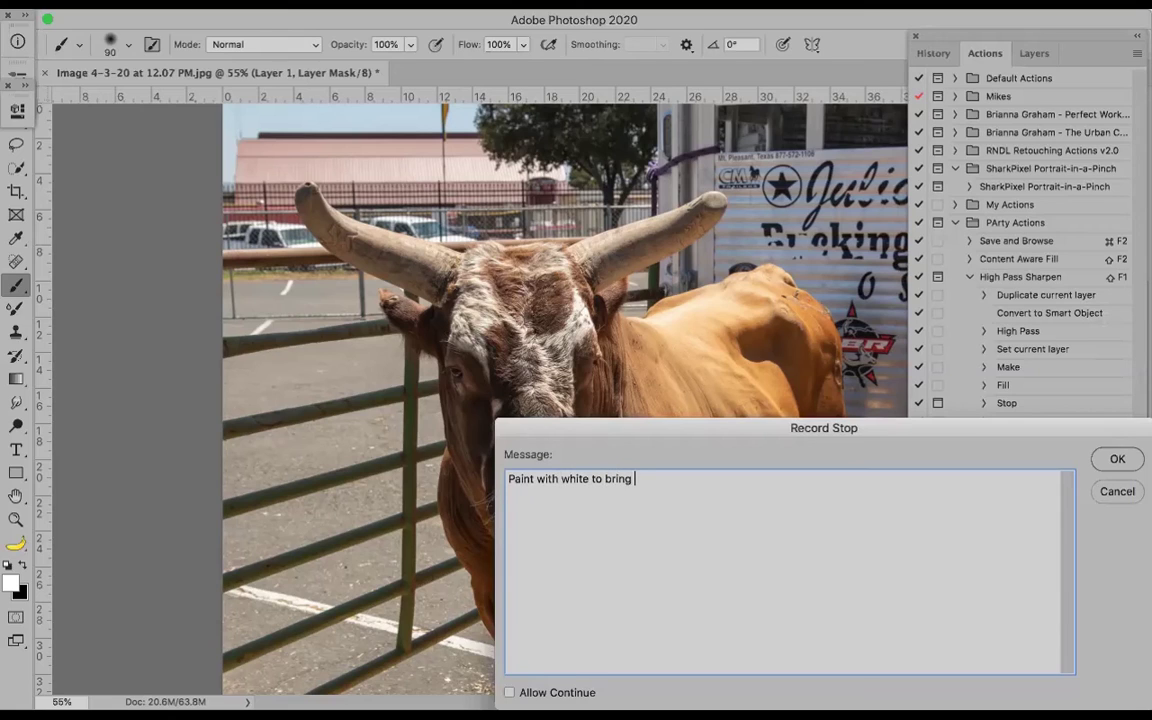
type("k blur")
left_click(1117, 458)
left_click(981, 541)
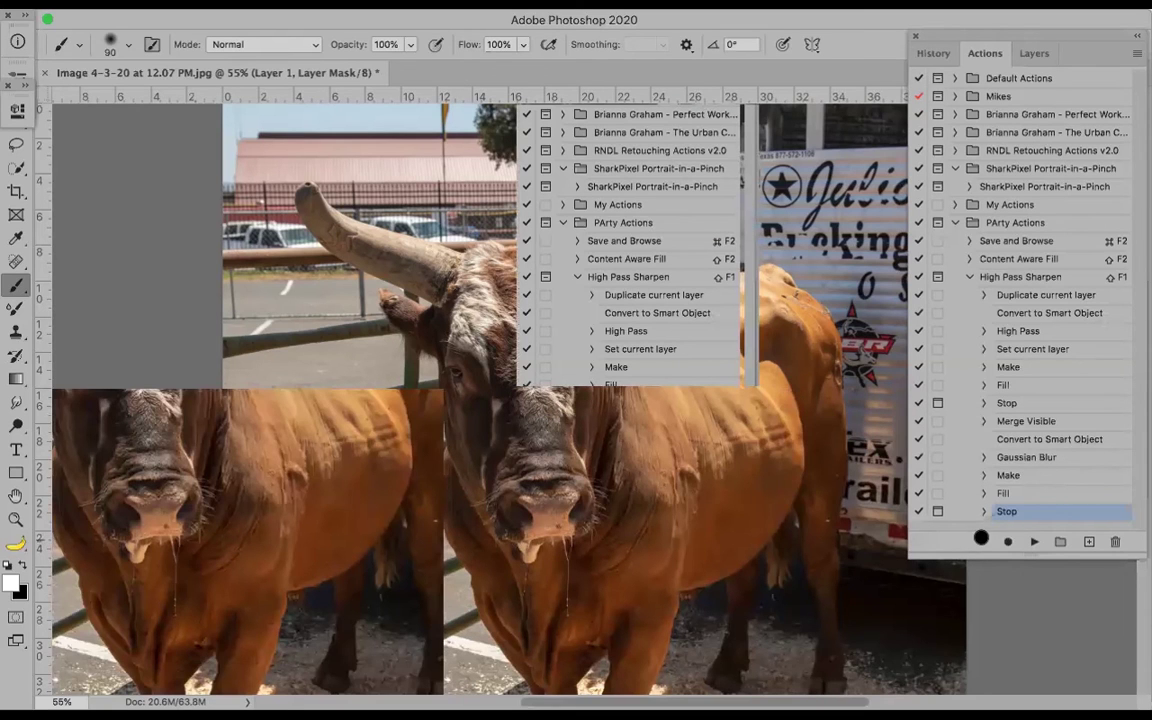
left_click(938, 54)
Revert to the Open state and play High Pass Sharpen, continuing past its first Stop
left_click(978, 112)
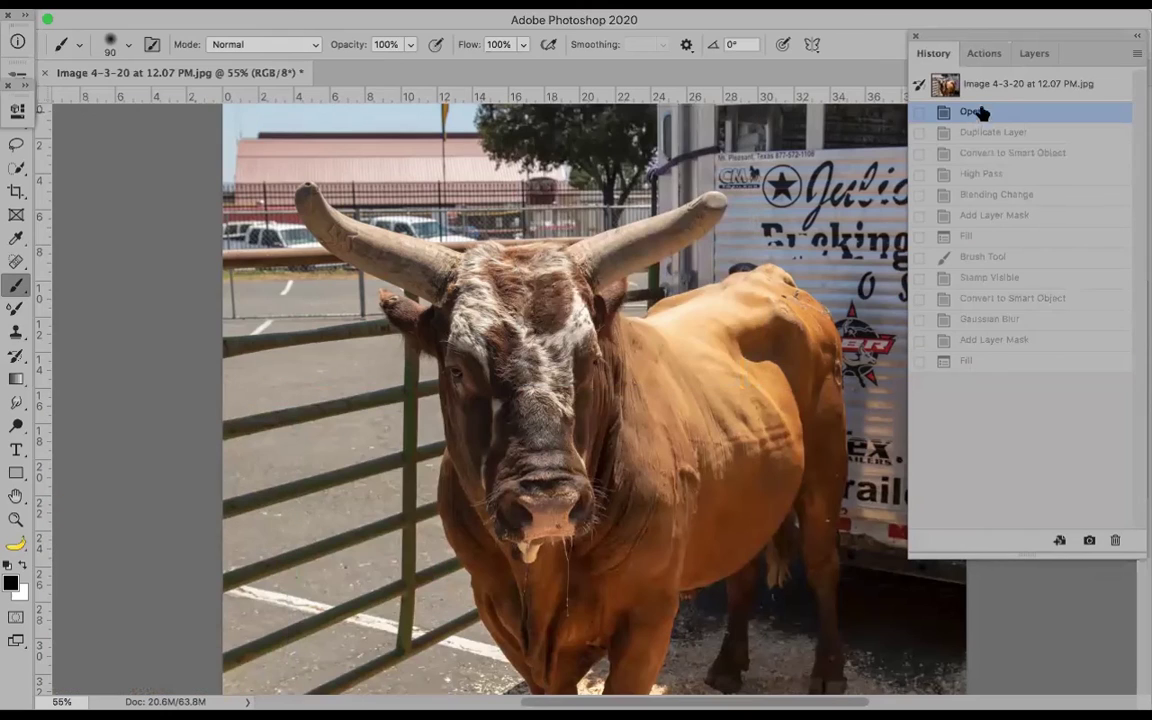
left_click(985, 54)
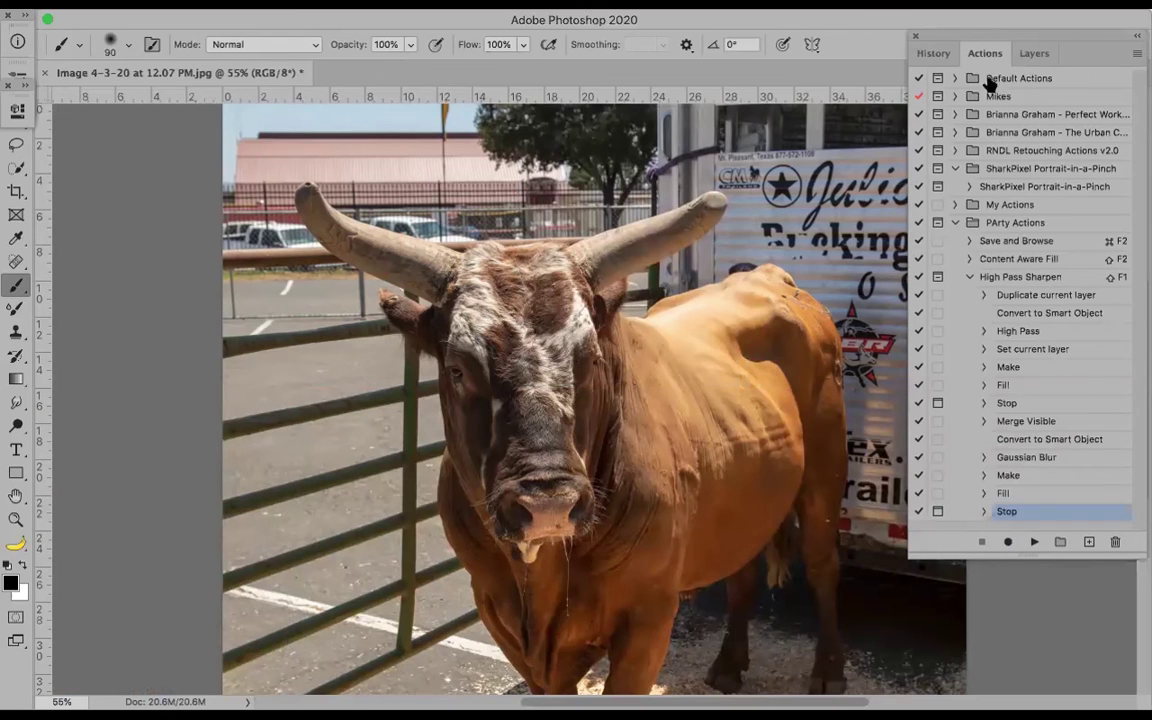
left_click(1008, 277)
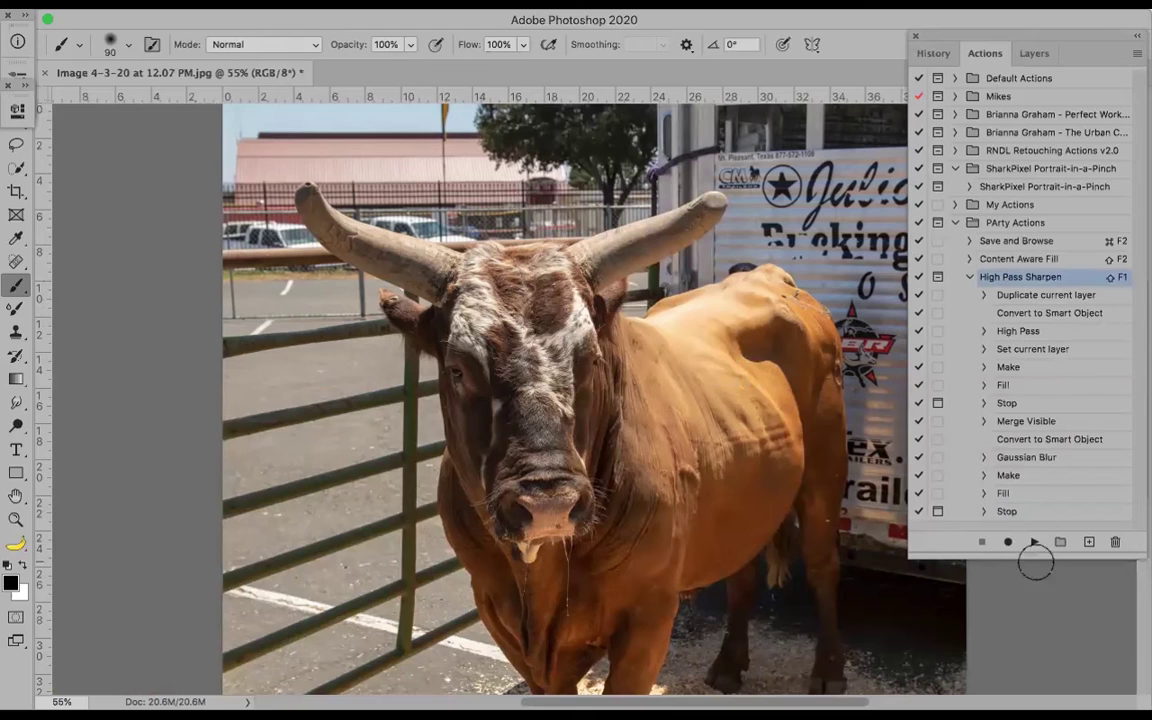
left_click(1034, 541)
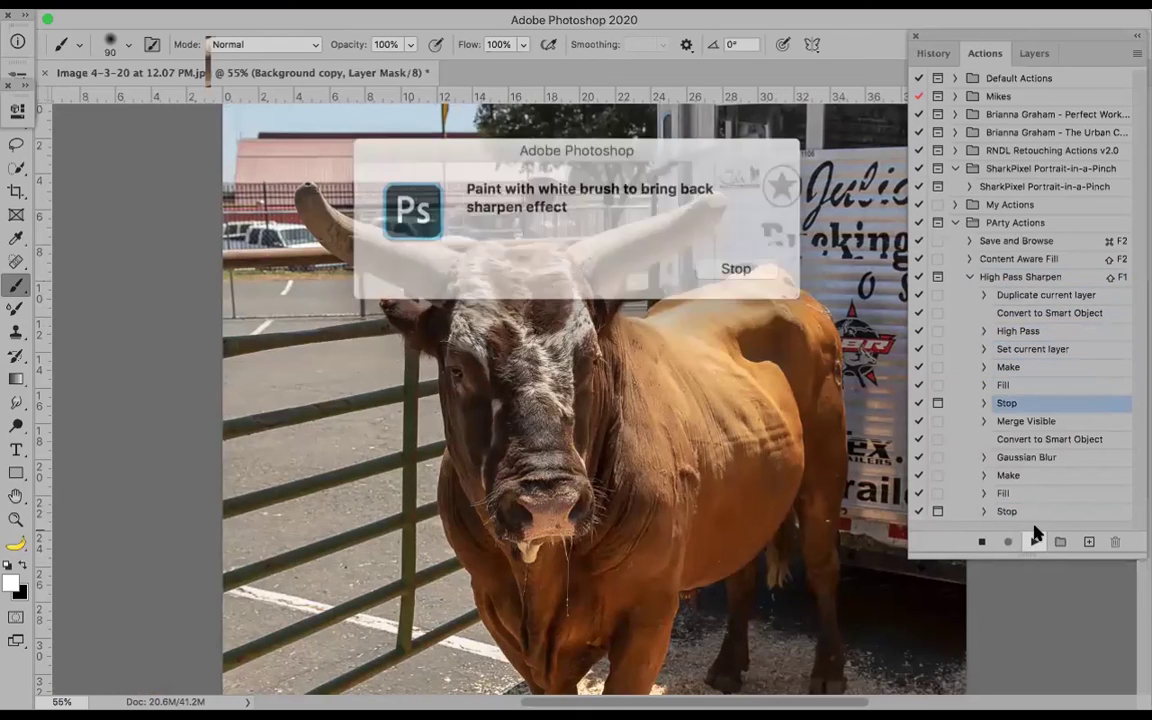
left_click(703, 261)
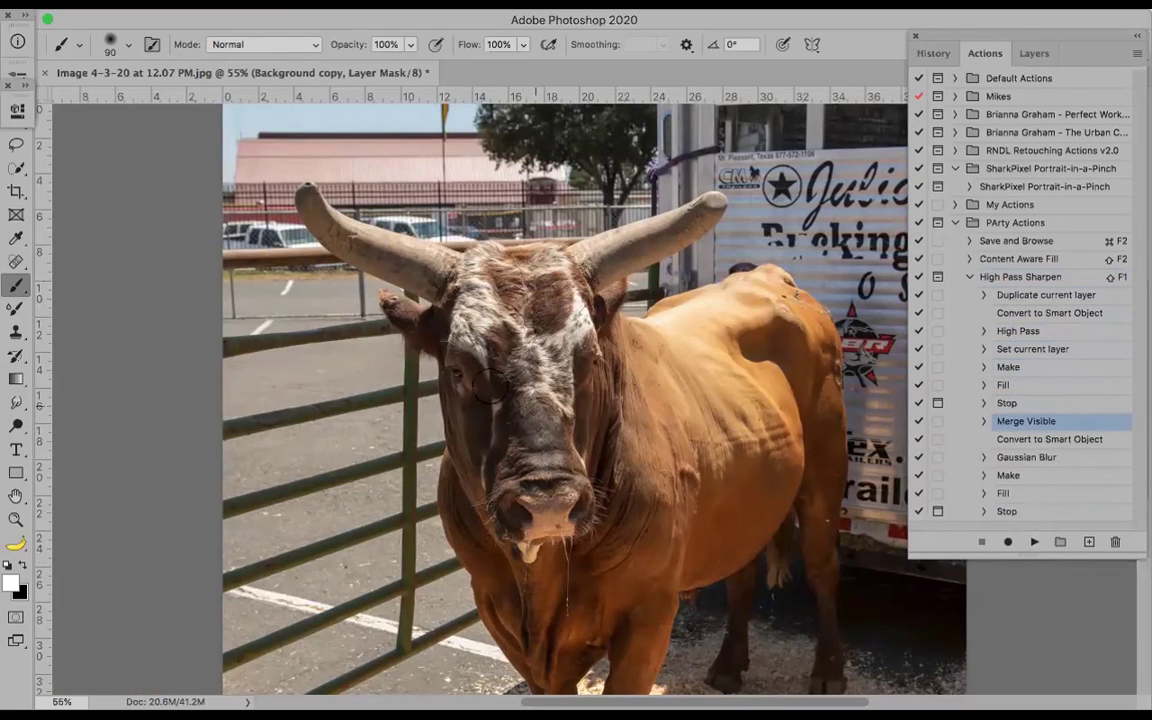
left_click(1034, 542)
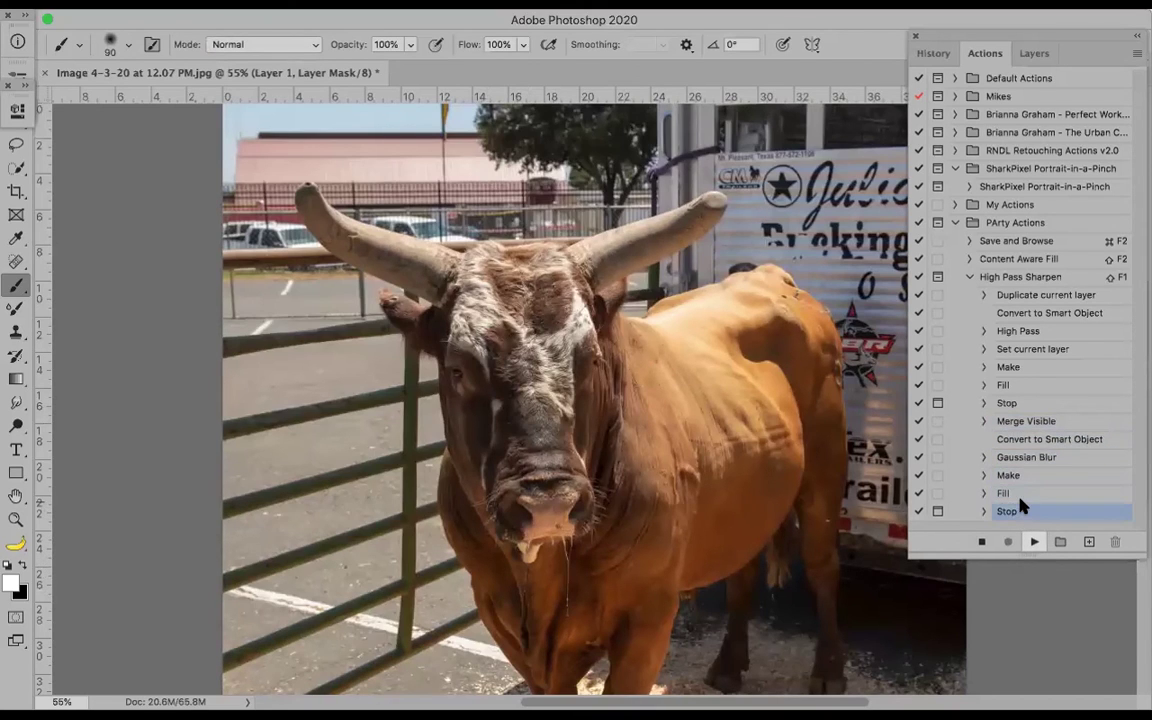
With a 250 brush, paint white over the fence, cars and building to blur them
left_click(699, 261)
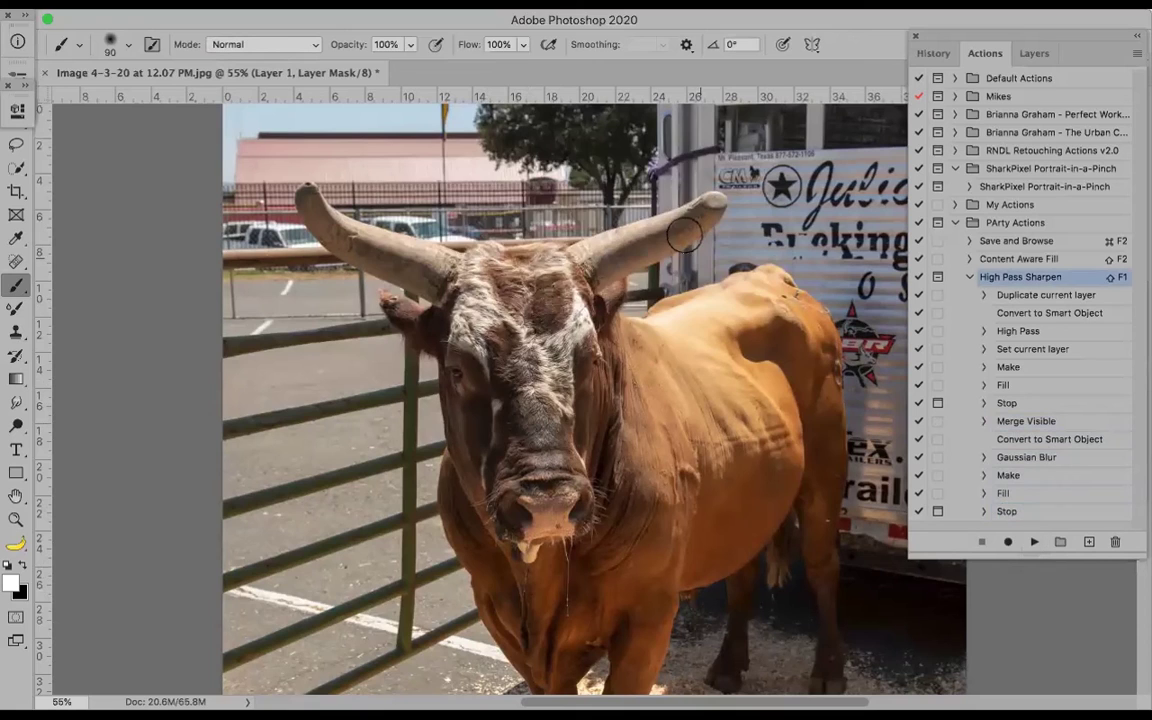
left_click_drag(450, 141, 463, 190)
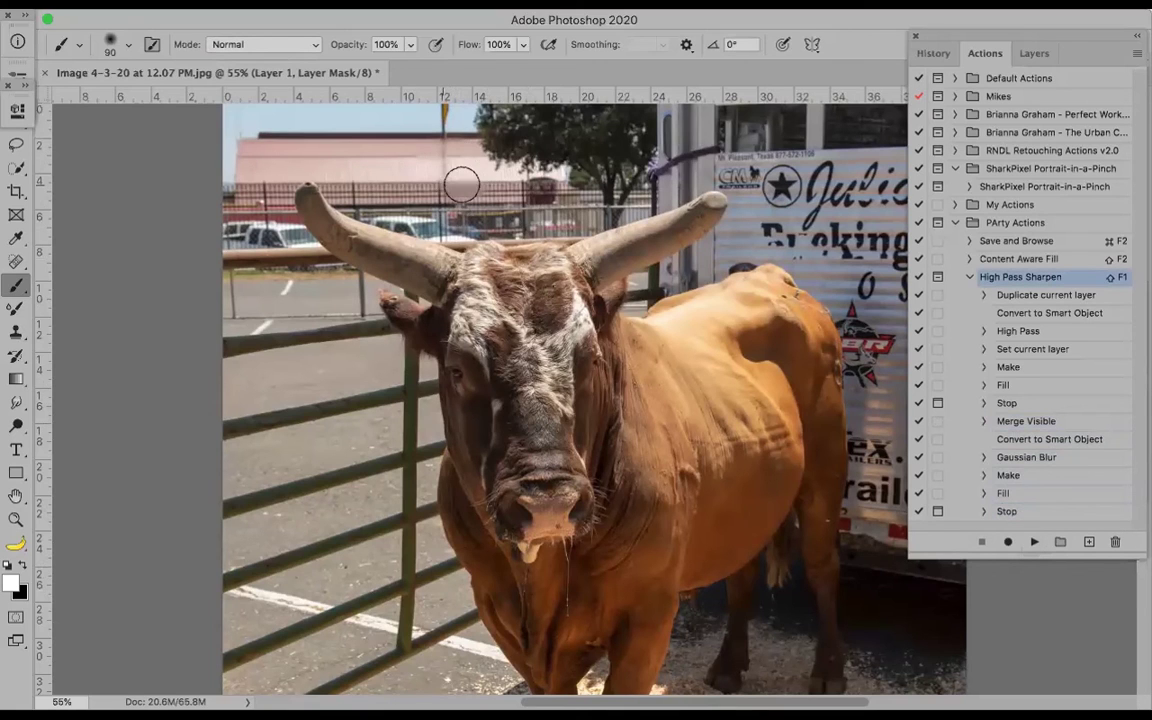
key("bracketright")
key("bracketright")
key("bracketright")
key("bracketright")
key("bracketright")
key("bracketright")
mouse_move(411, 123)
left_mouse_down()
mouse_move(290, 129)
mouse_move(360, 316)
mouse_move(314, 309)
left_mouse_up()
mouse_move(396, 546)
left_mouse_down()
mouse_move(229, 368)
mouse_move(234, 332)
left_mouse_up()
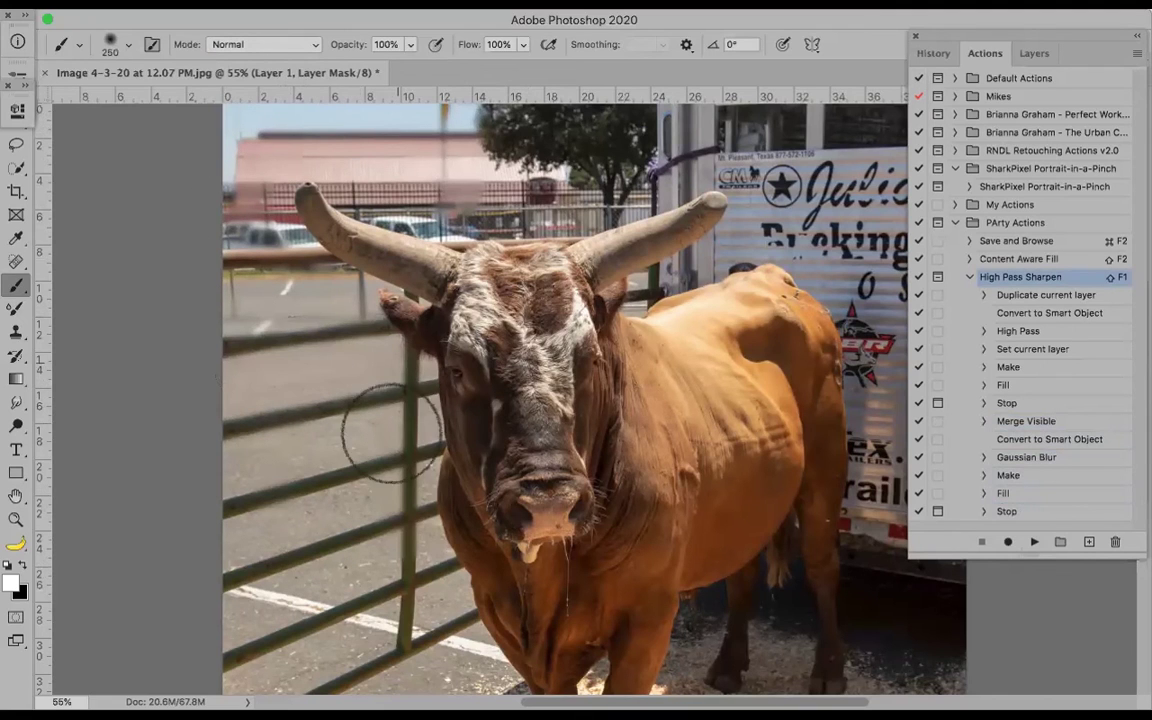
mouse_move(249, 569)
left_mouse_down()
mouse_move(296, 609)
mouse_move(386, 630)
left_mouse_up()
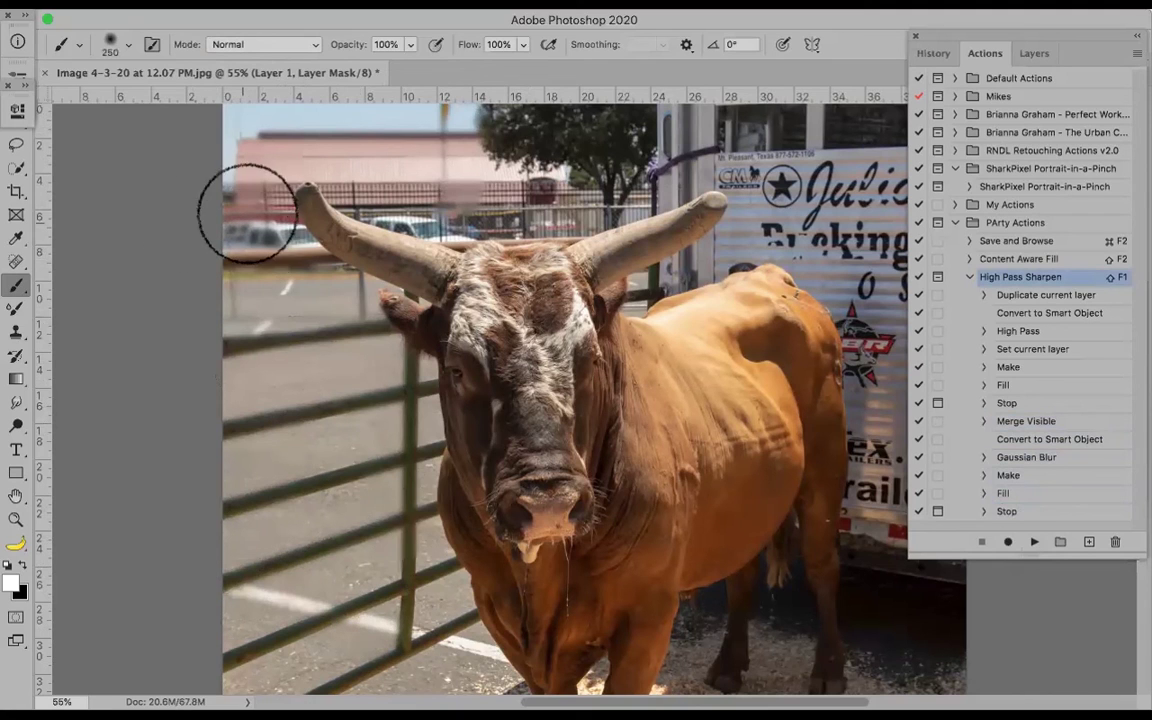
mouse_move(422, 200)
left_mouse_down()
mouse_move(347, 166)
mouse_move(360, 180)
mouse_move(615, 140)
mouse_move(488, 103)
mouse_move(771, 141)
mouse_move(803, 163)
mouse_move(818, 121)
mouse_move(848, 123)
left_mouse_up()
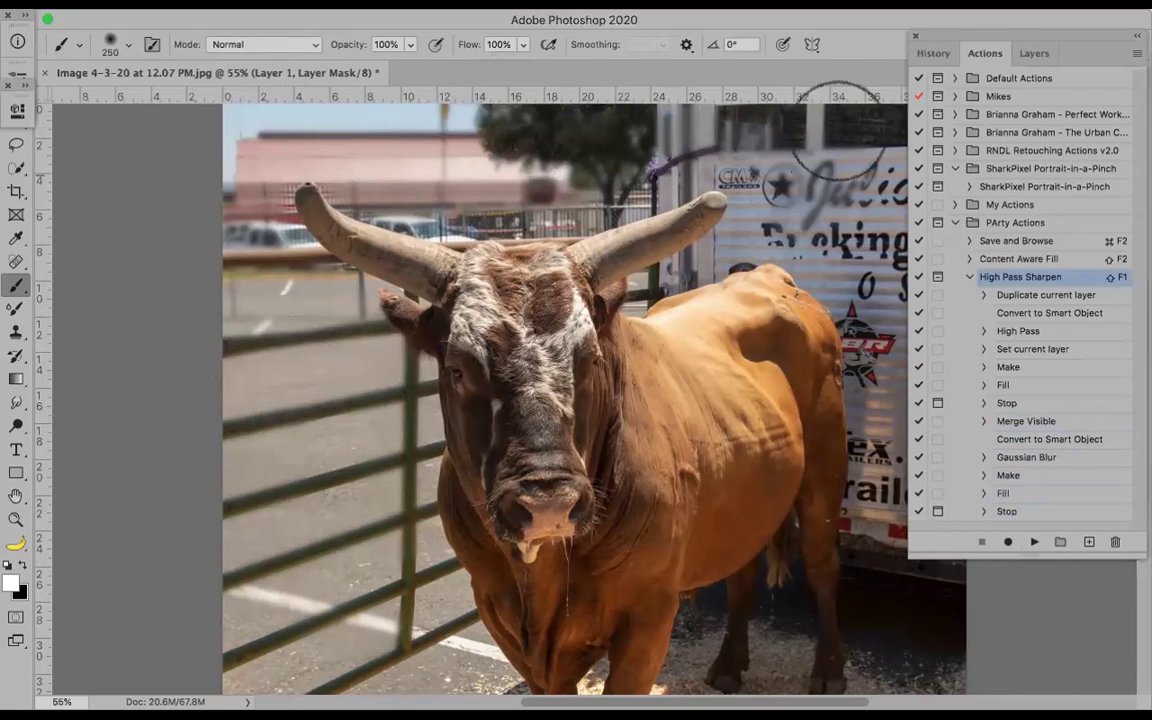
left_click_drag(531, 142, 450, 121)
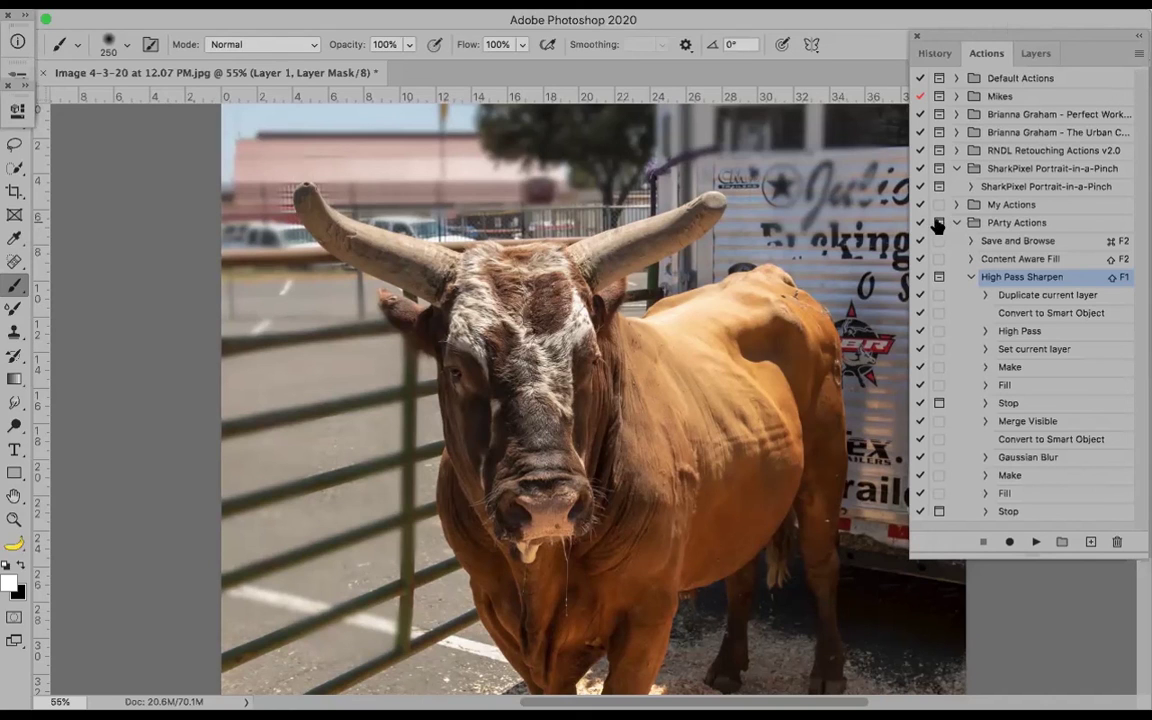
Expand Default Actions and the Mikes set, declining the toggle-all prompts for Save and Close
left_click(956, 78)
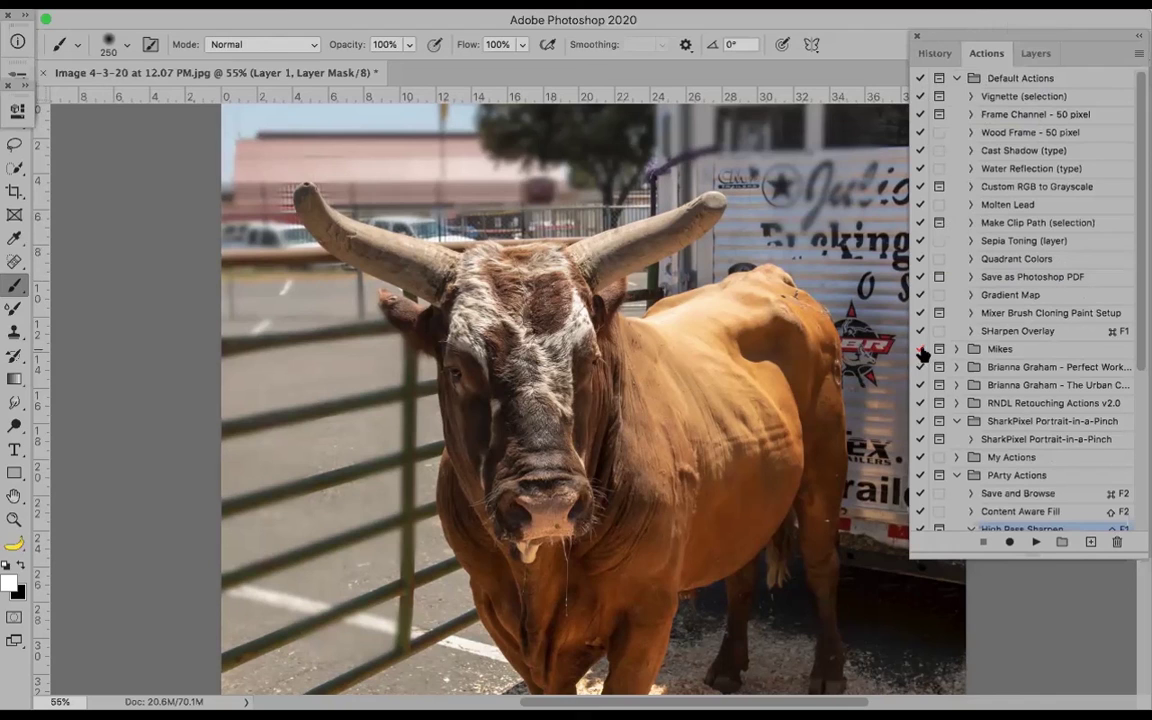
left_click(955, 349)
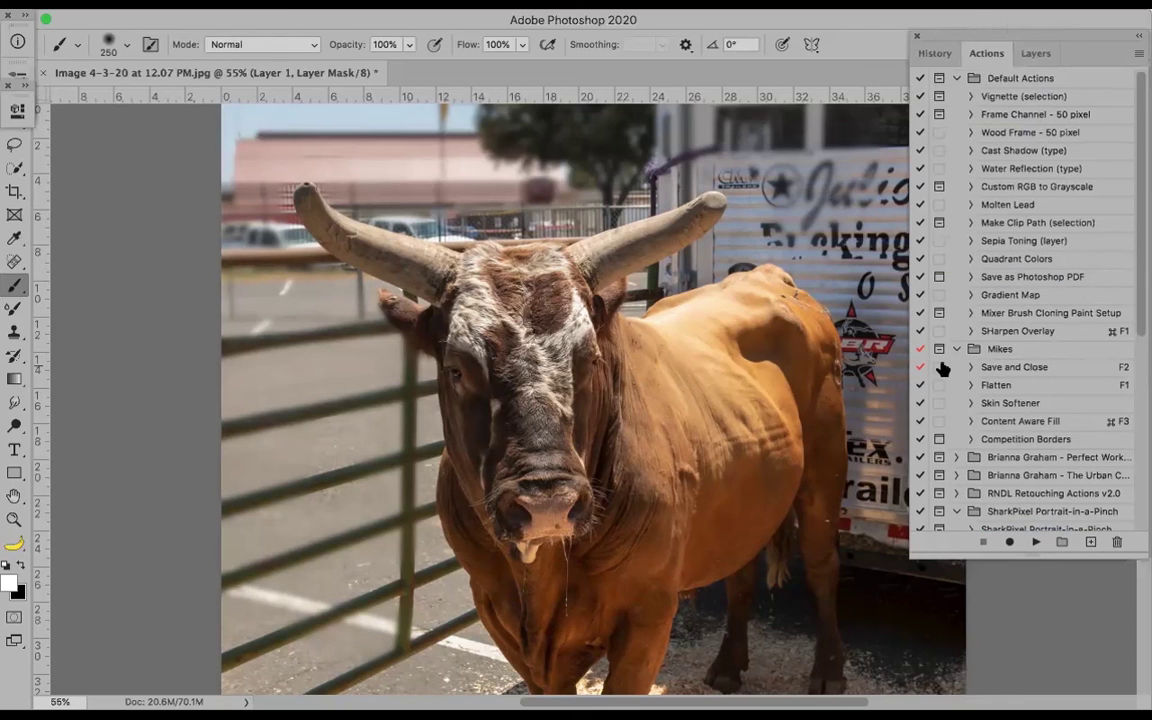
left_click(920, 367)
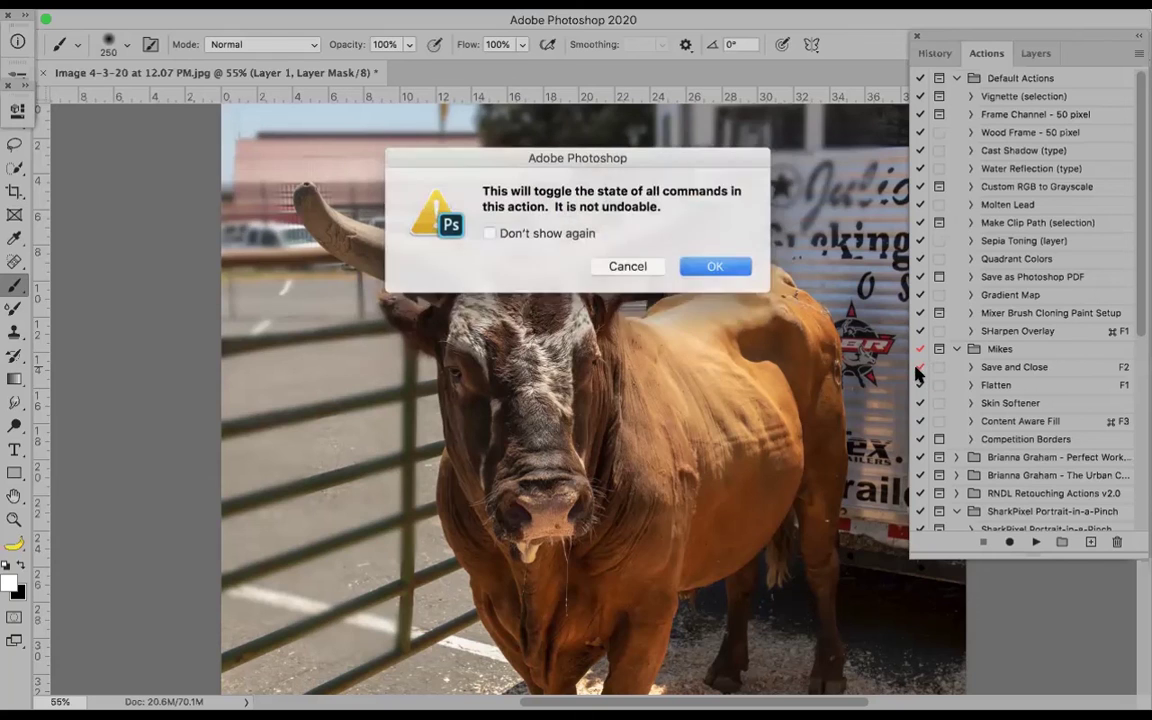
left_click(635, 265)
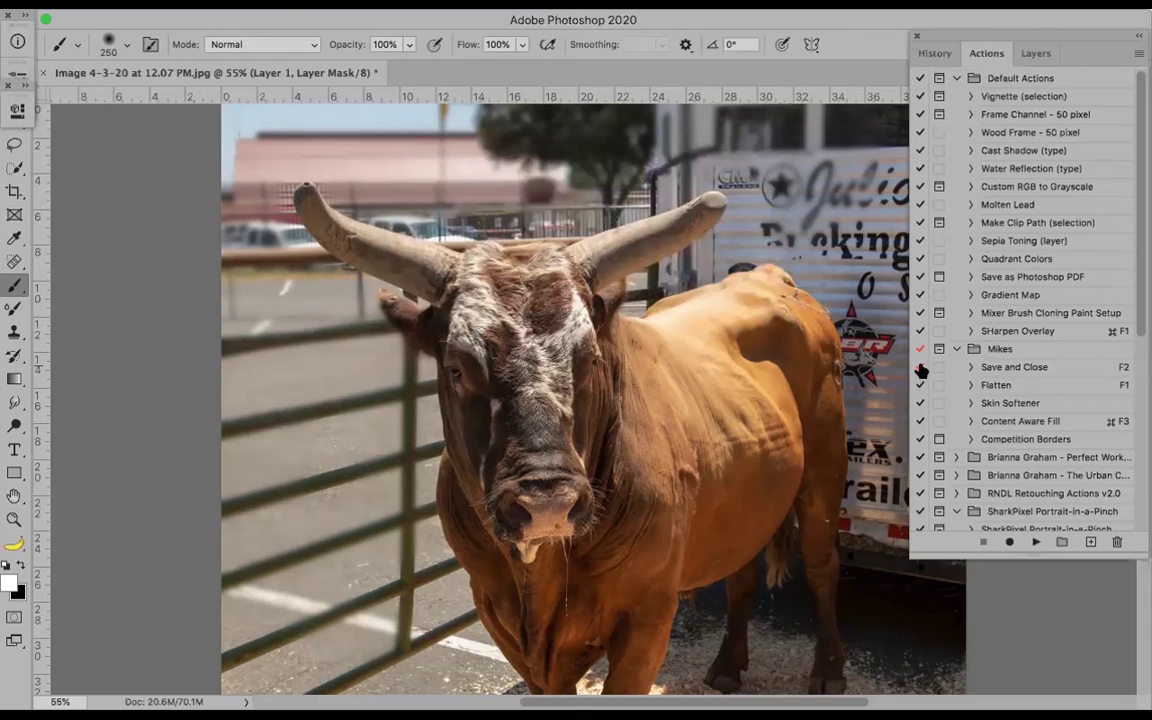
left_click(919, 367)
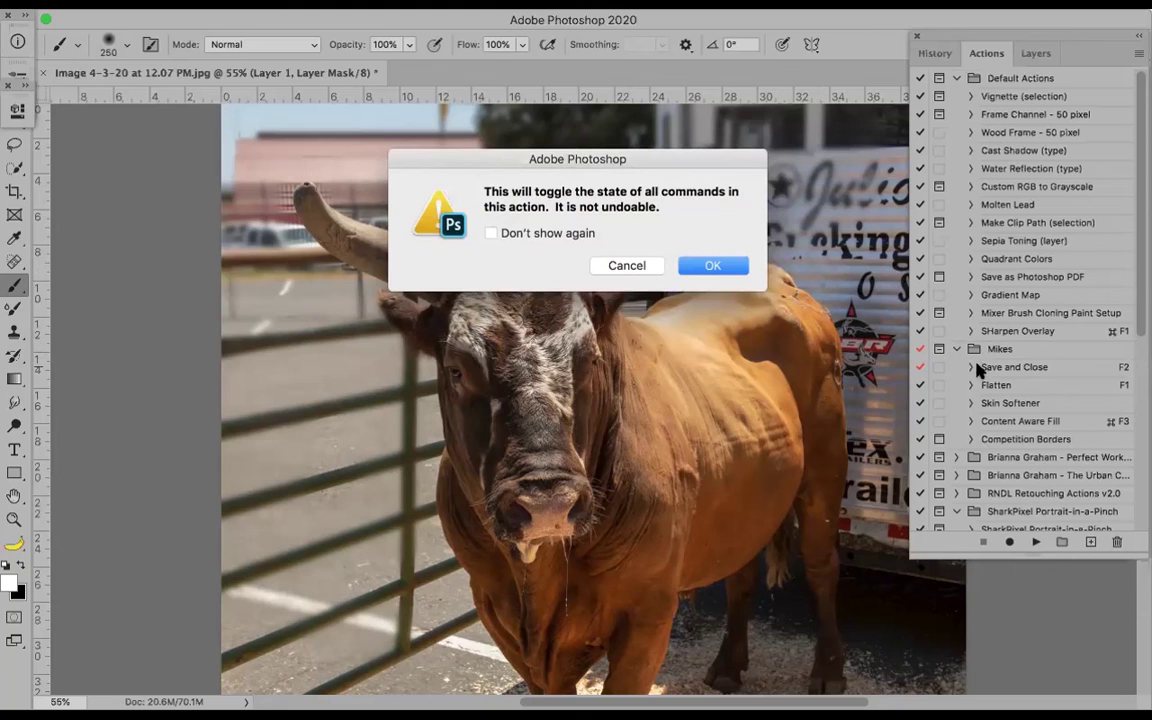
left_click(636, 265)
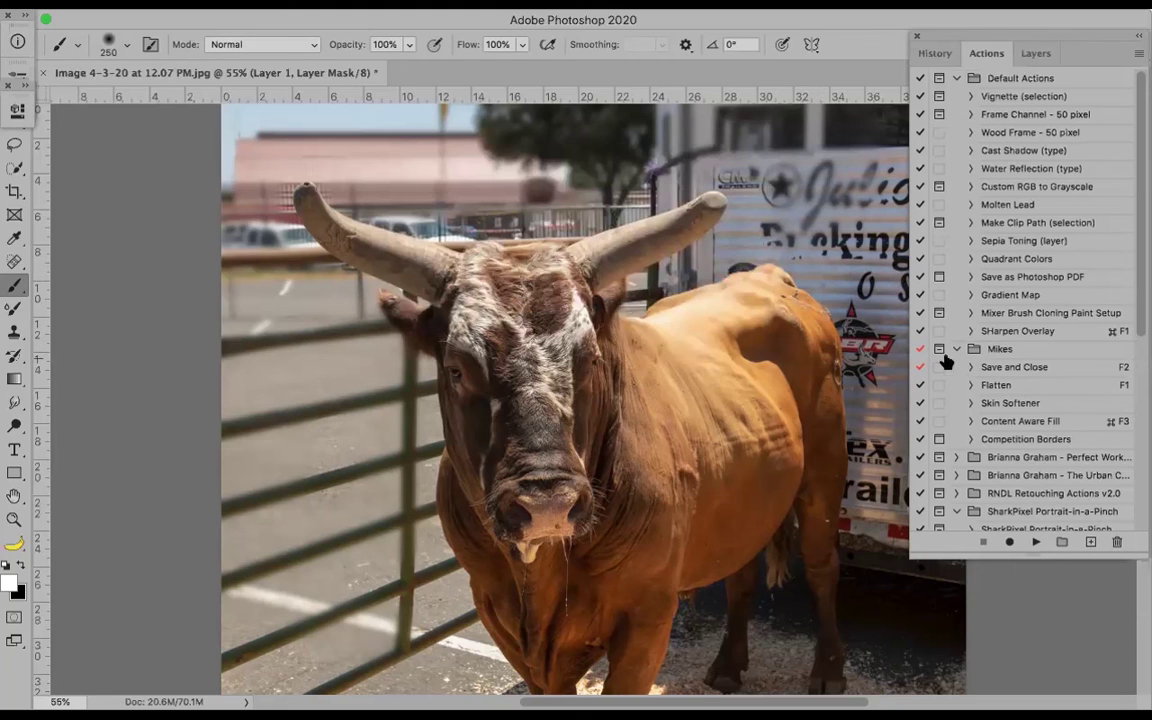
Switch Convert Mode back on within Save and Close, cancelling the set-wide dialog toggle prompt
left_click(969, 367)
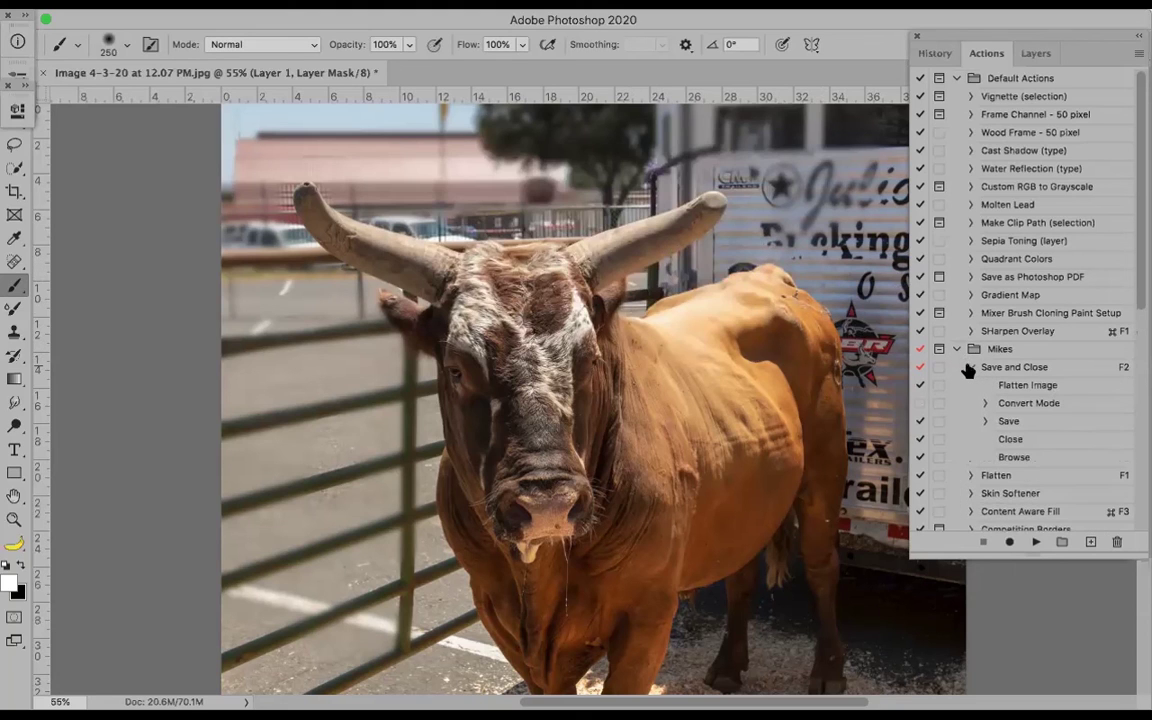
left_click(919, 403)
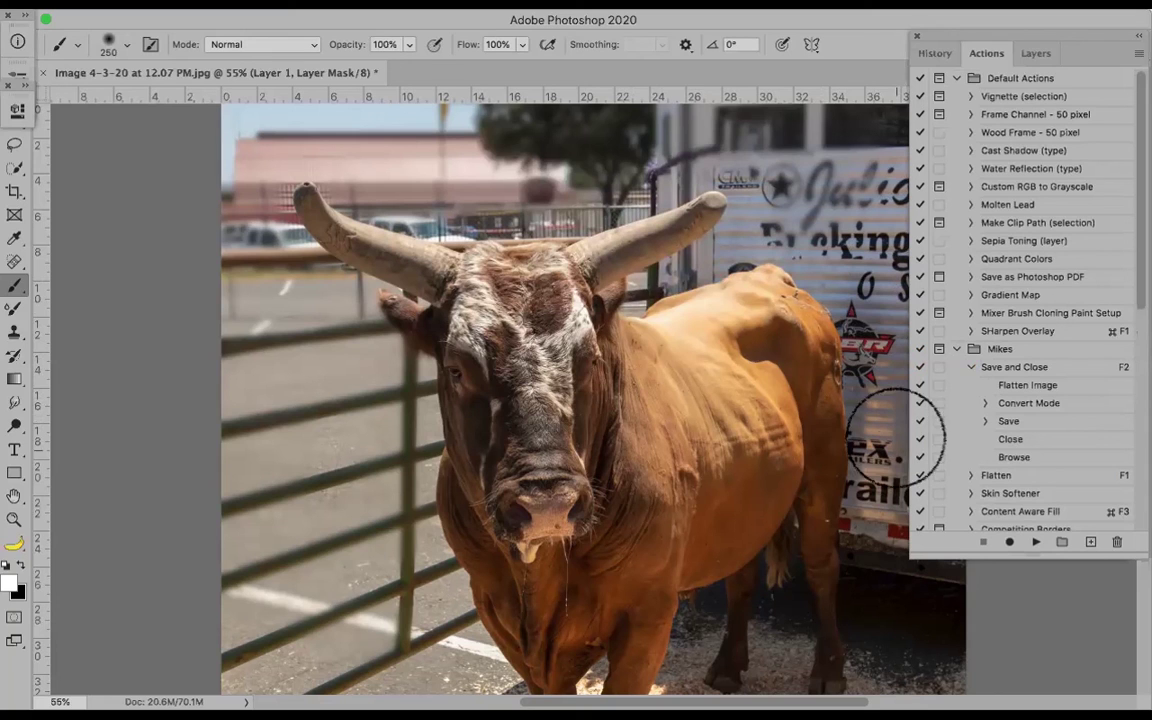
left_click(939, 349)
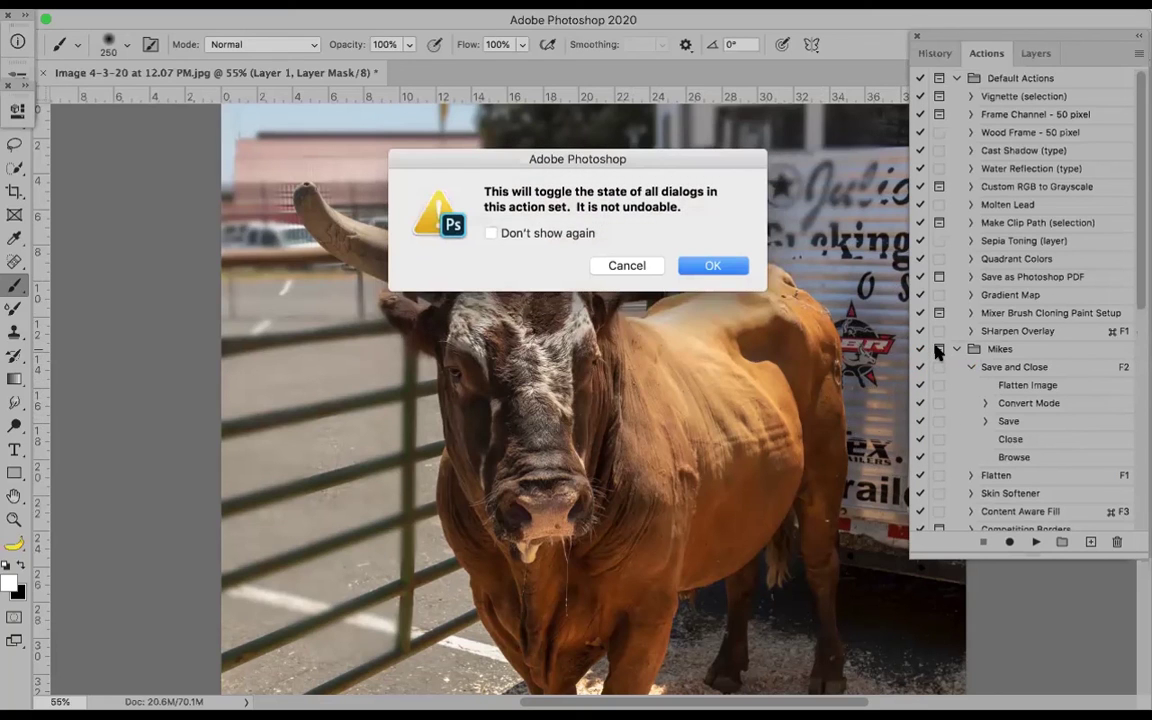
left_click(627, 265)
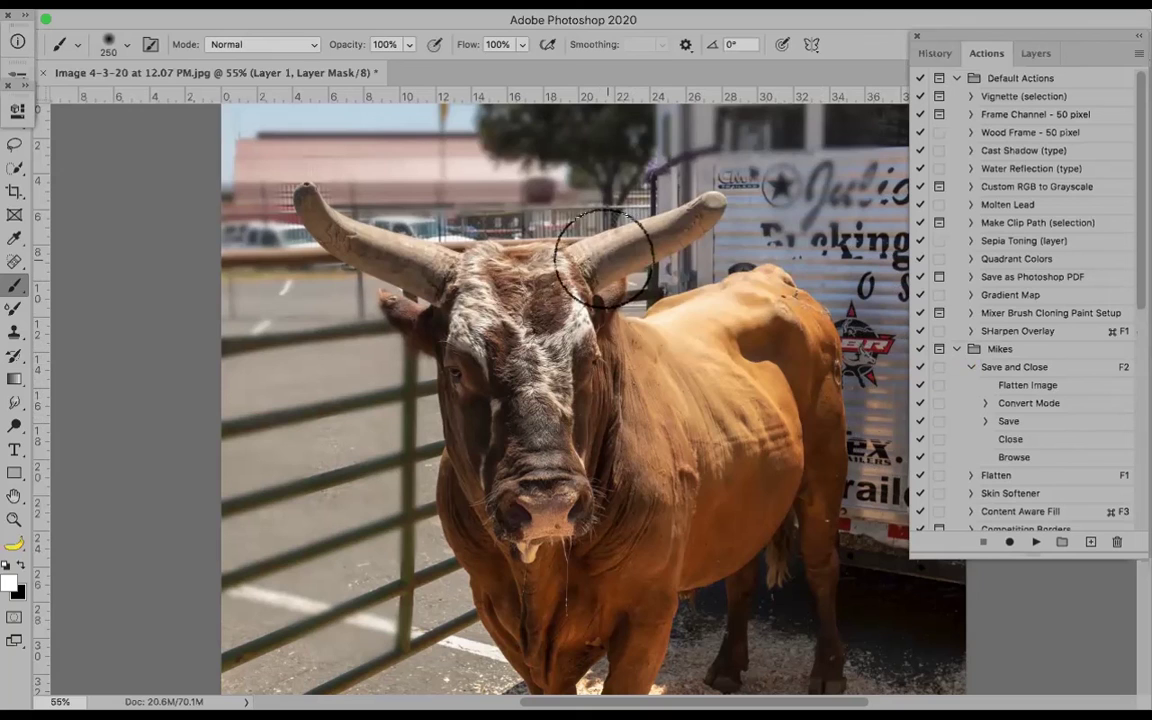